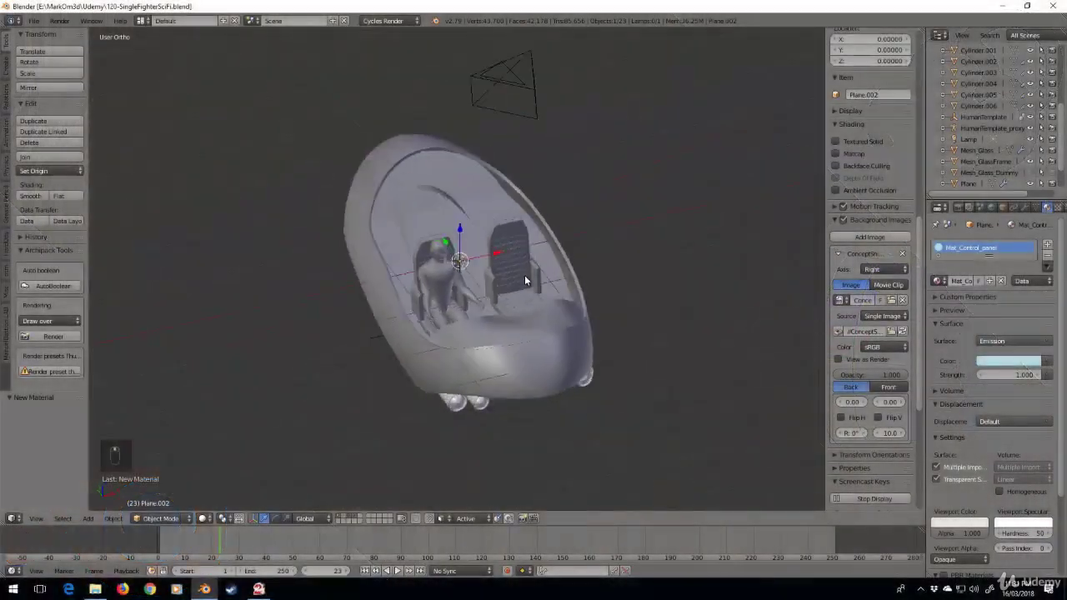
- Add a cube mesh at the 3D cursor in the middle of the ship's cockpit
middle_click_drag(525, 281, 534, 329)
scroll(534, 329, "up", 5)
middle_click_drag(501, 361, 547, 317)
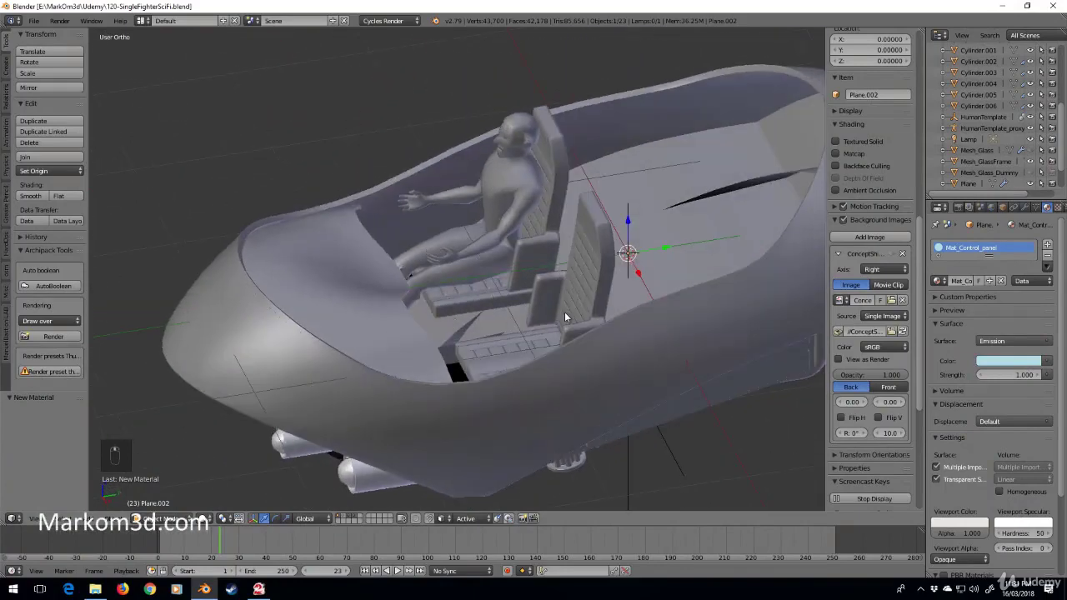
key("shift+a")
mouse_move(564, 311)
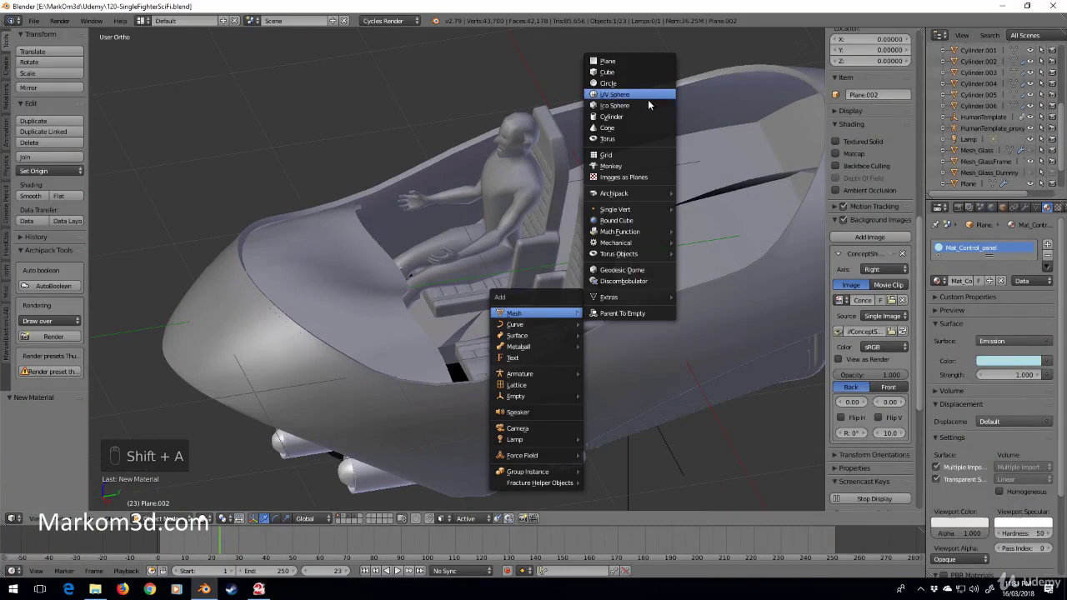
left_click(637, 73)
scroll(647, 310, "down", 4)
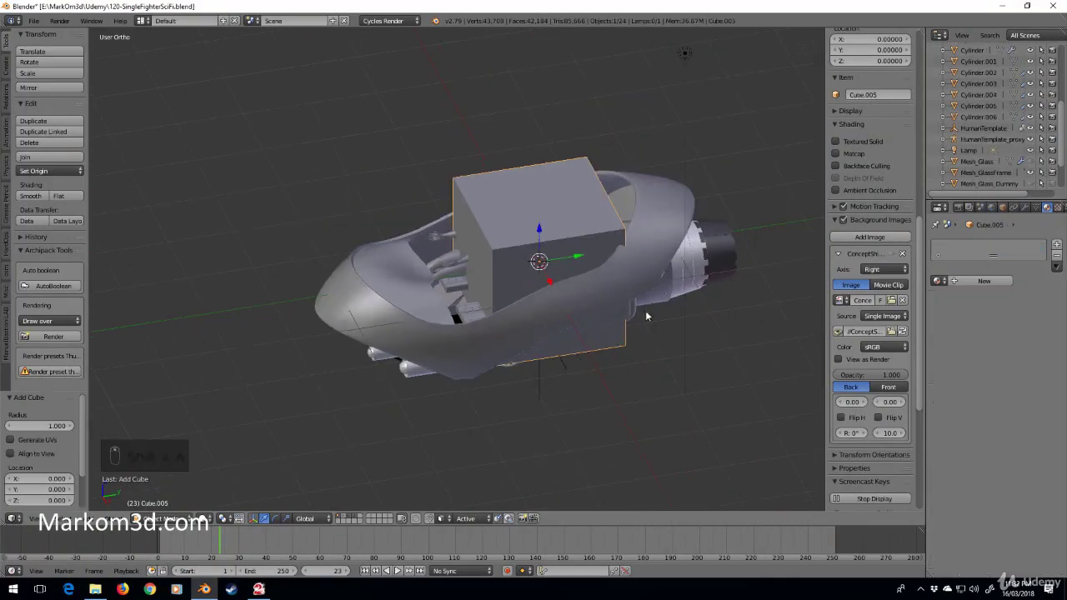
- In edit mode, scale the cube to about 0.186 along X and about 0.309 along Z to form a narrow, low box
middle_click_drag(648, 309, 669, 336)
key("Tab")
key("s")
key("x")
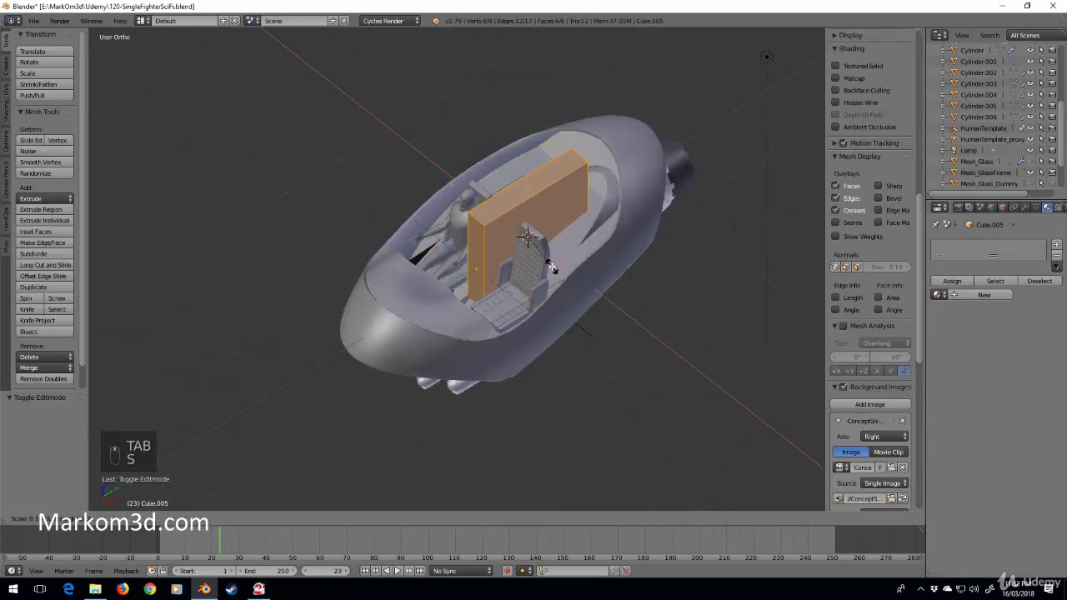
left_click(555, 272)
middle_click_drag(555, 271, 616, 297)
key("KP_7")
scroll(616, 296, "up", 5)
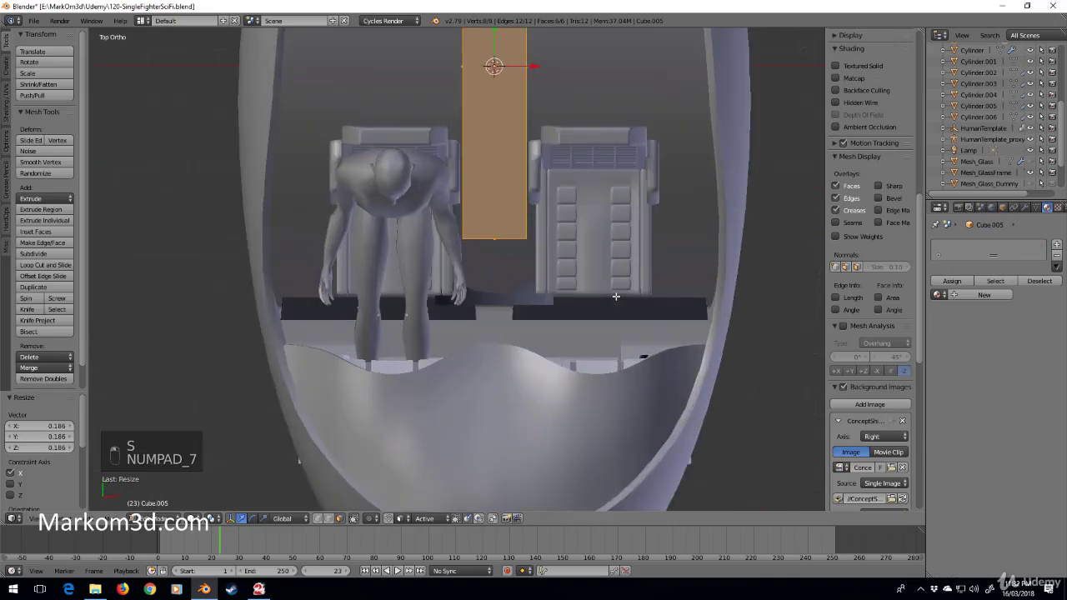
middle_click_drag(543, 79, 713, 198)
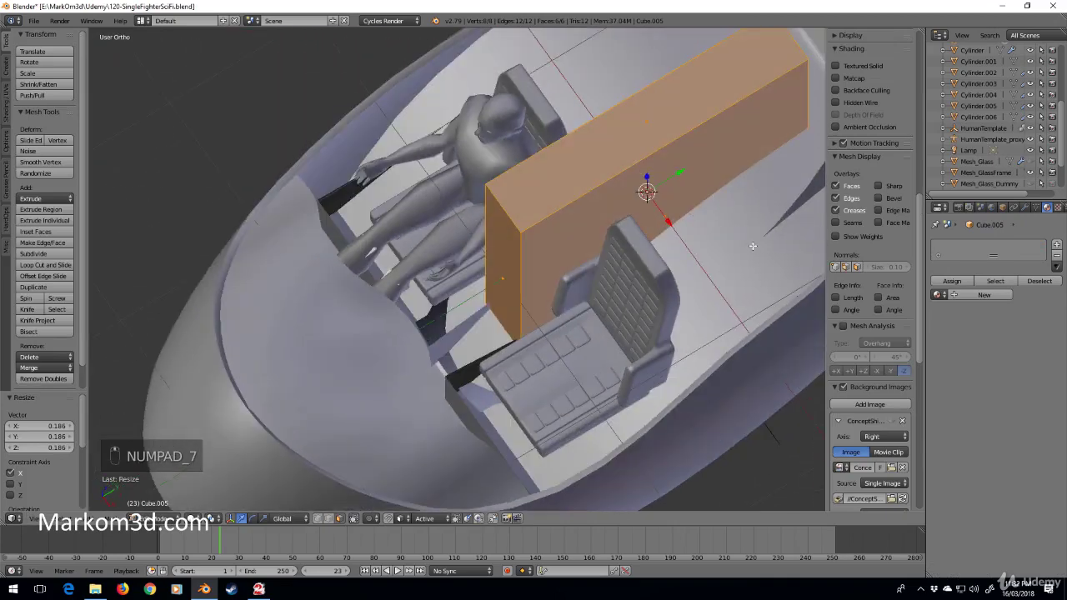
key("s")
key("z")
left_click(682, 211)
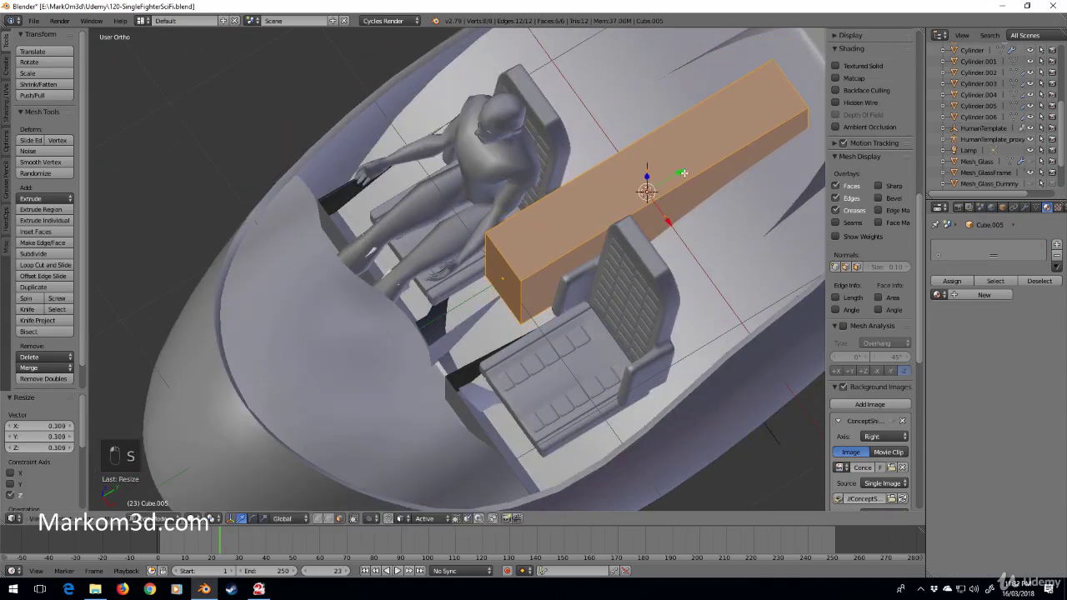
- Move the box forward along Y by about 0.757 plus 0.171 and lower it to seat level between the two seats
key("g")
key("y")
left_click(567, 210)
key("KP_3")
key("z")
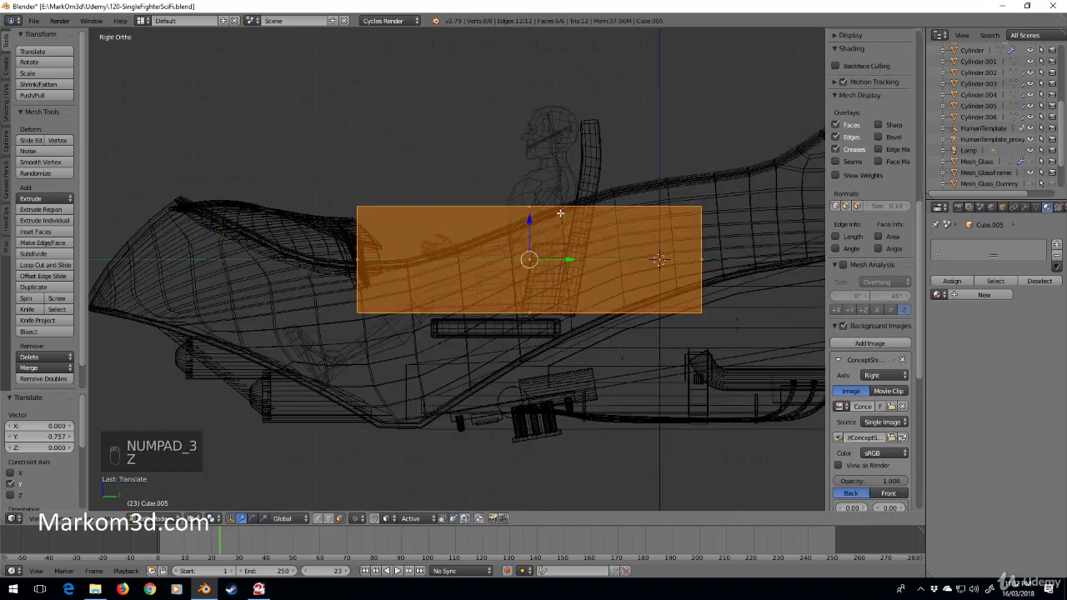
left_click_drag(527, 220, 539, 303)
left_click_drag(567, 341, 536, 335)
- Add seven evenly spaced loop cuts across the length of the box
key("ctrl+r")
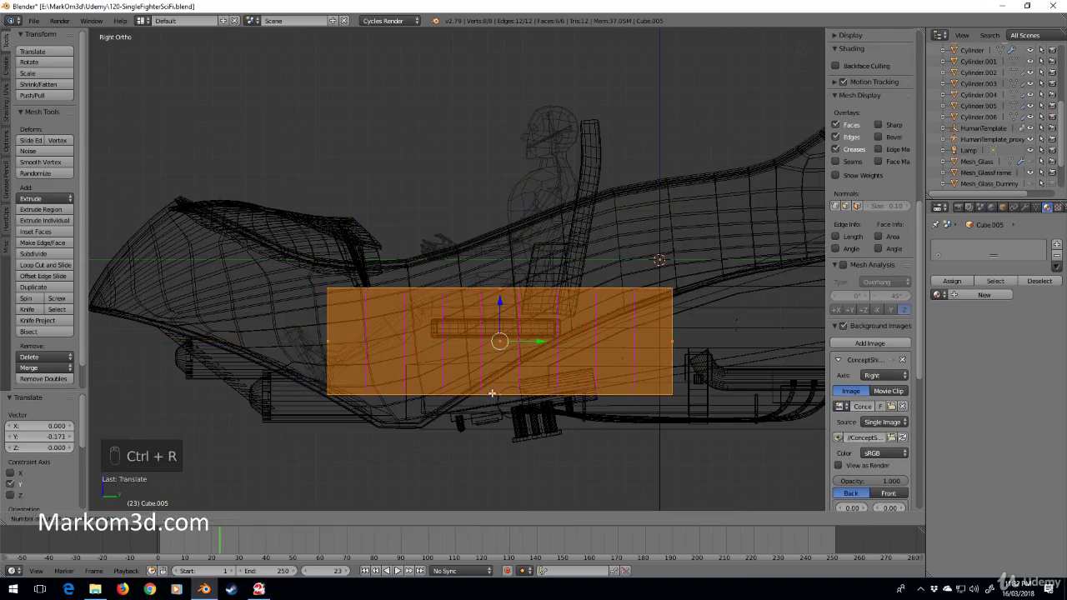
left_click(491, 392)
right_click(490, 391)
middle_click_drag(490, 391, 388, 503)
key("z")
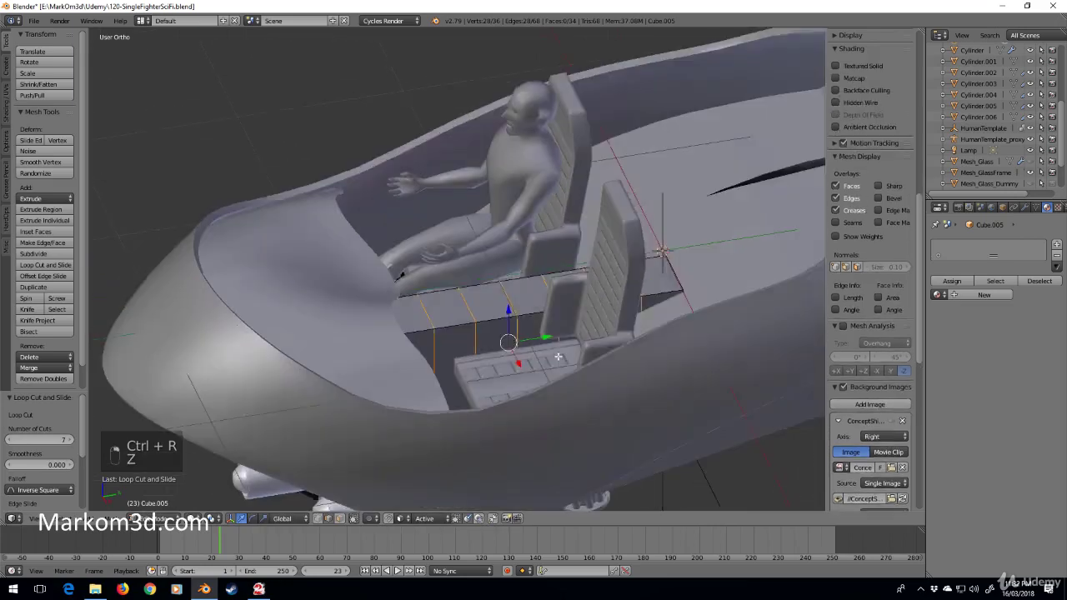
- Switch to face selection and select the rearmost top face of the box
left_click(340, 518)
right_click(670, 269)
middle_click_drag(716, 320, 658, 368)
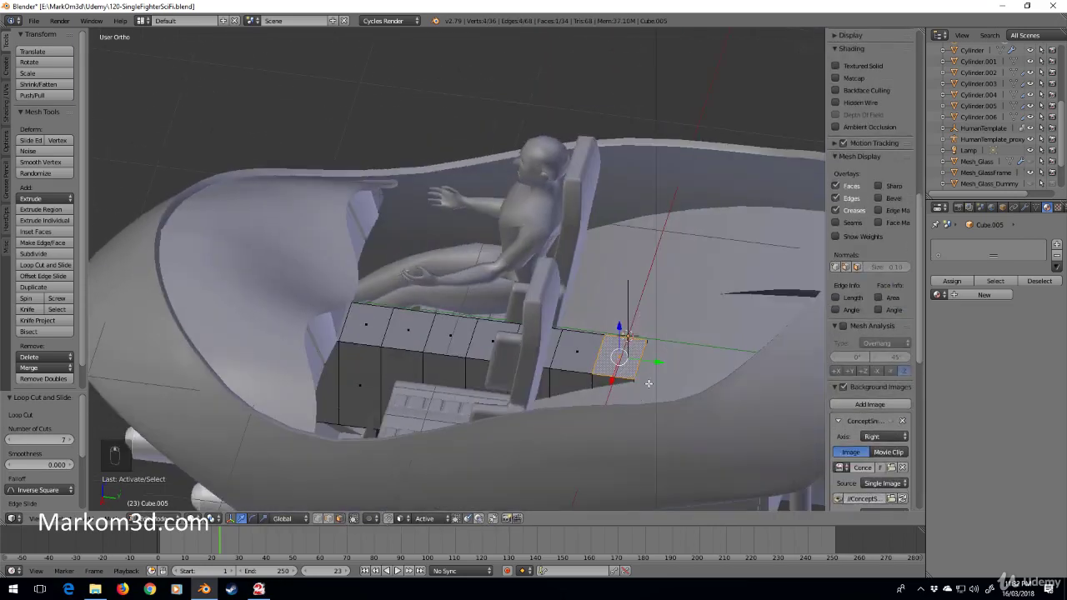
- Scale the whole segmented box along Y by about 0.794 and shift it forward by about 0.307
scroll(648, 383, "down", 5)
key("a")
key("a")
key("a")
key("KP_3")
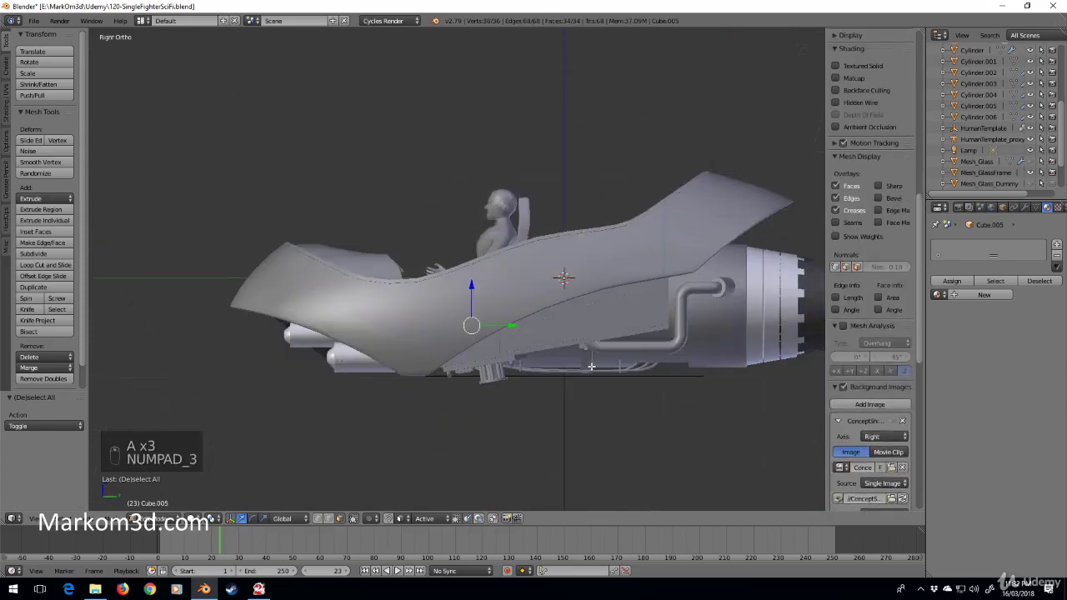
key("z")
key("s")
left_click(643, 362)
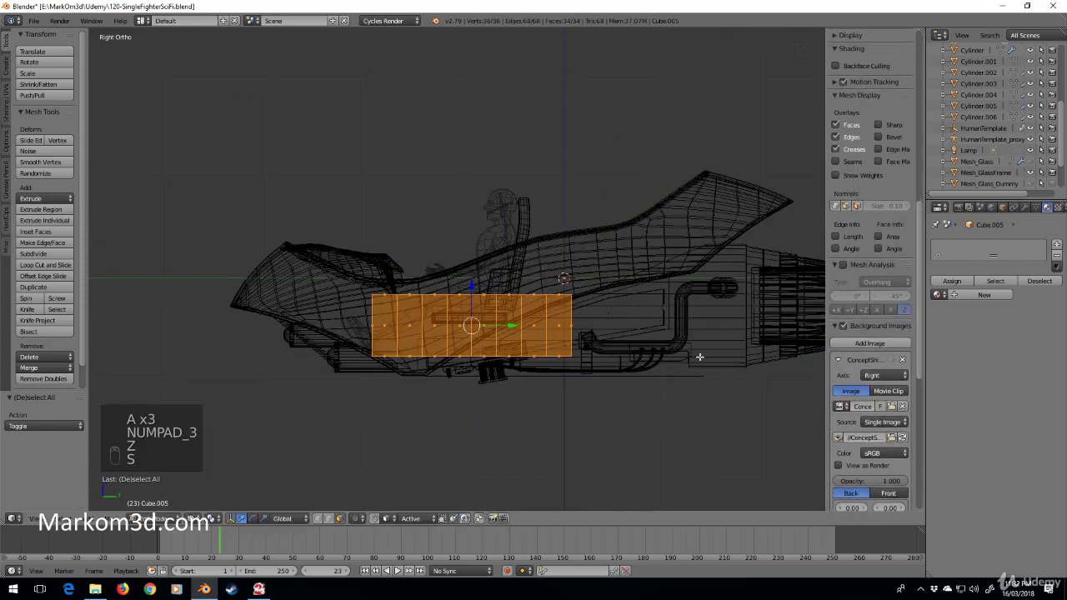
key("s")
key("y")
left_click(615, 347)
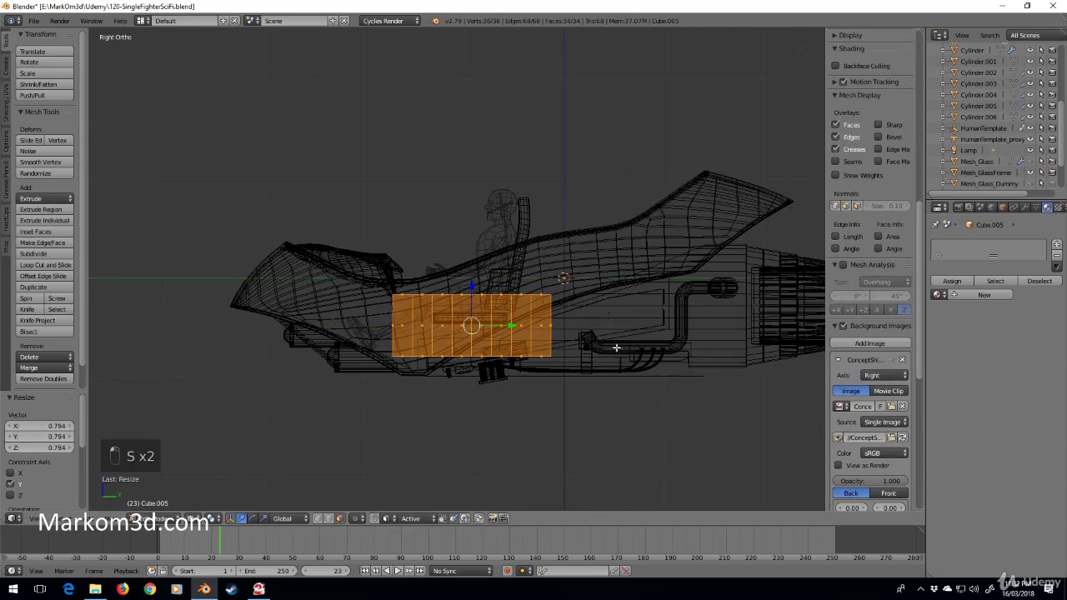
left_click_drag(510, 327, 481, 326)
- Enable proportional editing and raise the box's rearmost top face, fine-tuning its height so the top slopes smoothly up toward the seat backs
middle_click_drag(481, 326, 463, 371)
key("z")
right_click(431, 327)
middle_click_drag(431, 327, 491, 327)
key("o")
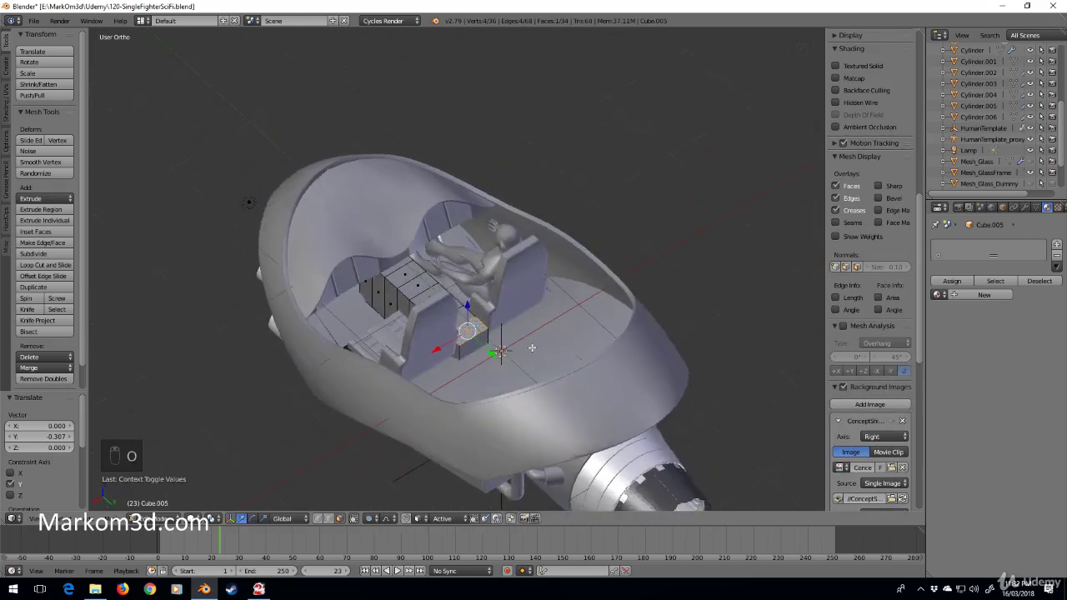
left_click_drag(468, 308, 496, 283)
middle_click_drag(496, 282, 431, 197)
left_click_drag(449, 195, 447, 207)
- Add a single lengthwise loop cut down the middle of the box
middle_click_drag(698, 287, 536, 294)
scroll(535, 293, "up", 5)
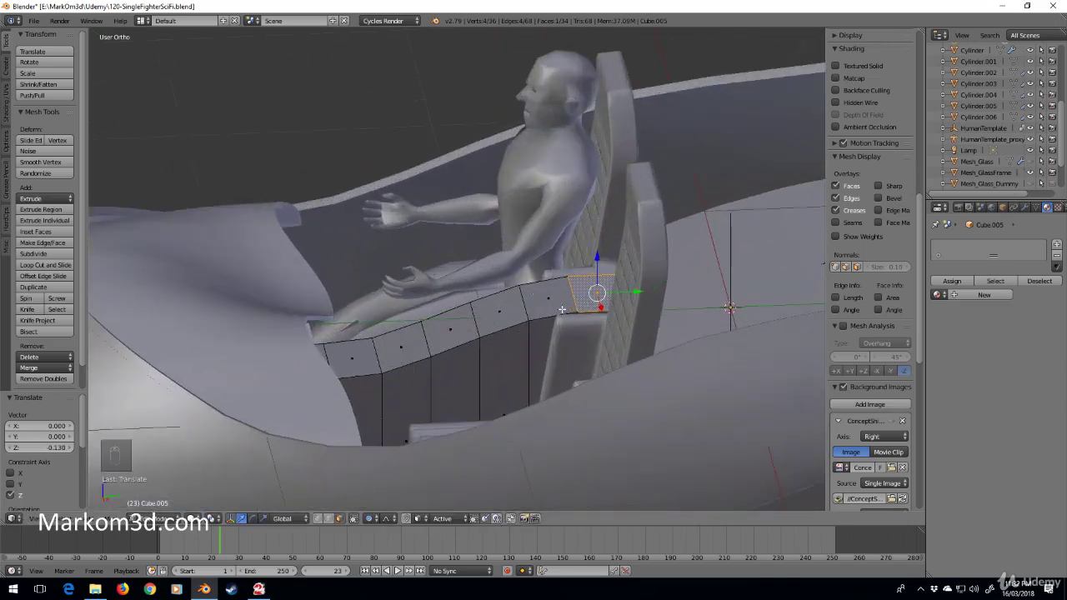
middle_click_drag(472, 297, 516, 242)
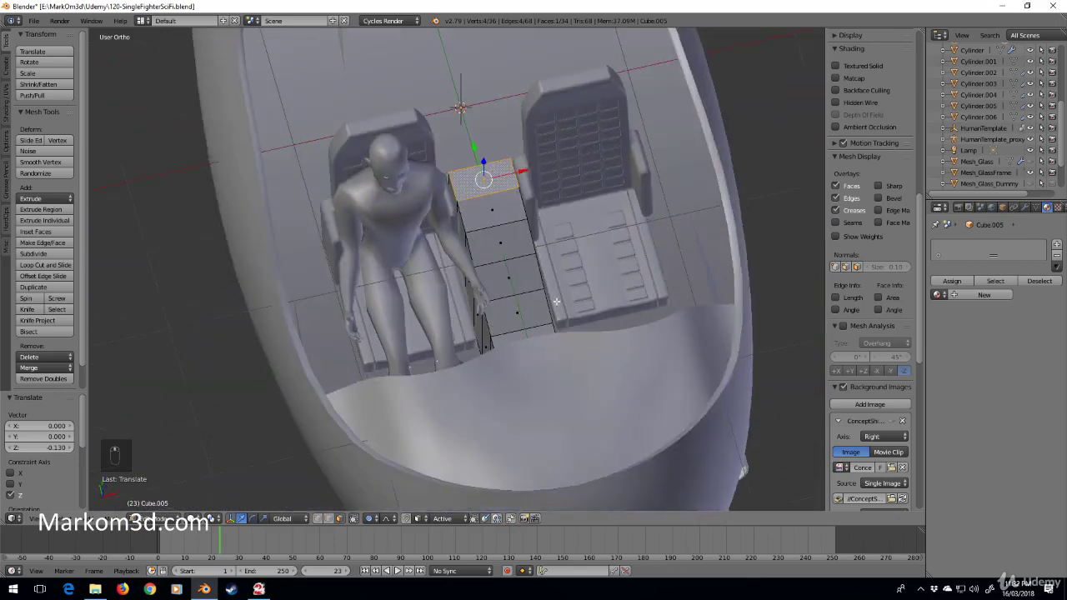
scroll(516, 242, "up", 3)
key("ctrl+r")
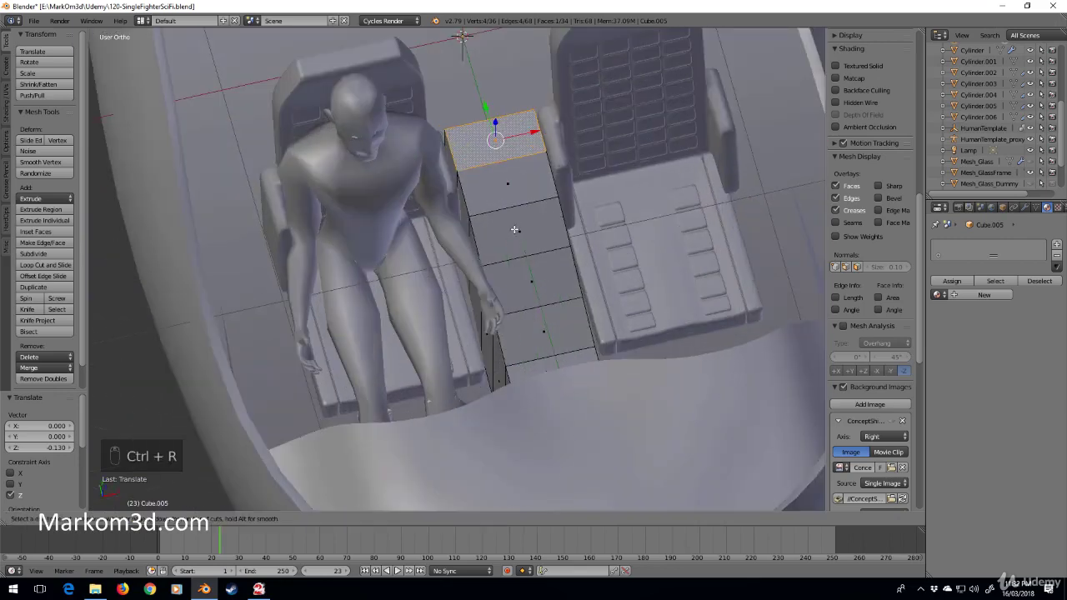
left_click(518, 233)
left_click(513, 219)
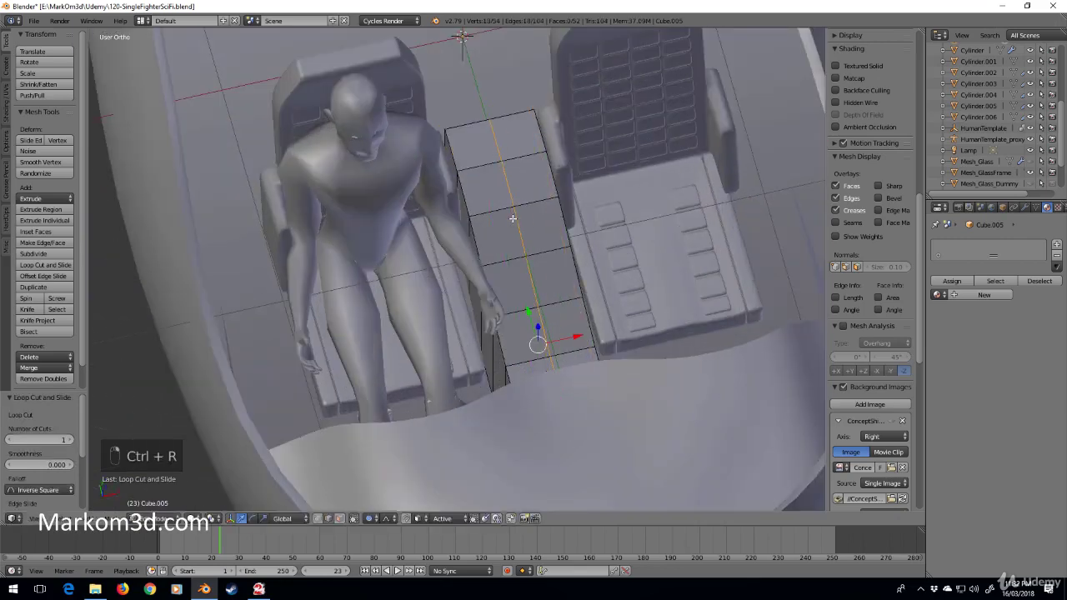
- Delete all faces of the box half on the empty seat's side of the centre line
key("KP_7")
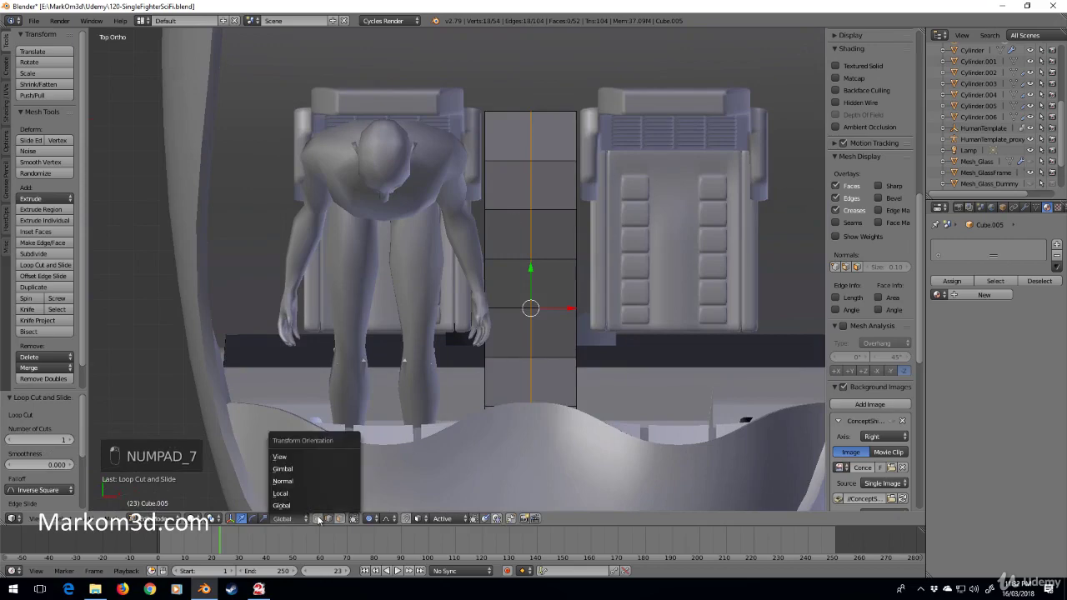
scroll(527, 358, "down", 3)
key("z")
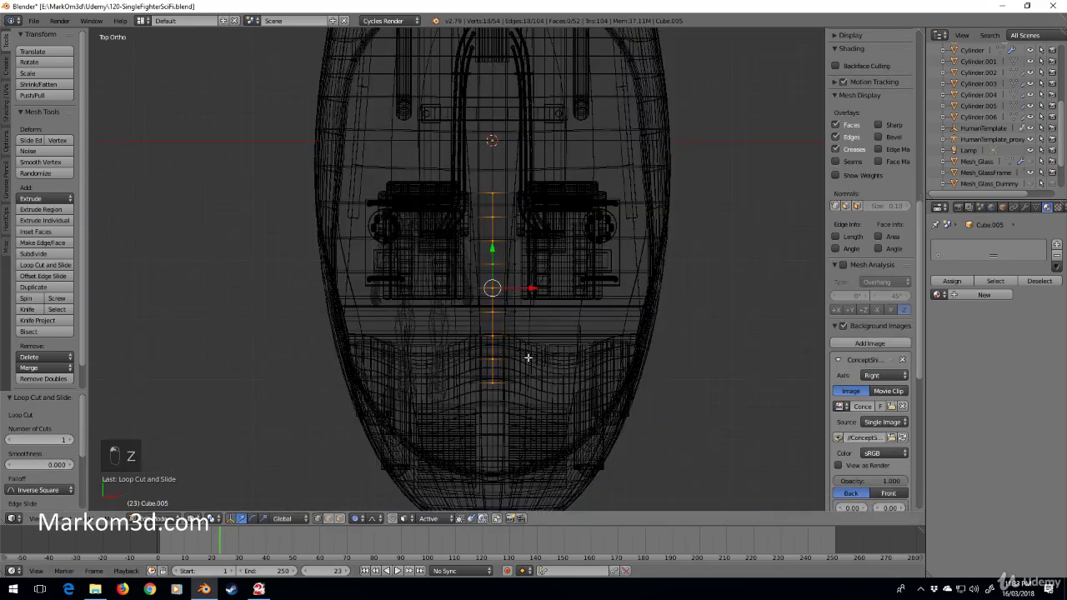
key("b")
left_click_drag(490, 191, 516, 377)
key("Delete")
left_click(524, 374)
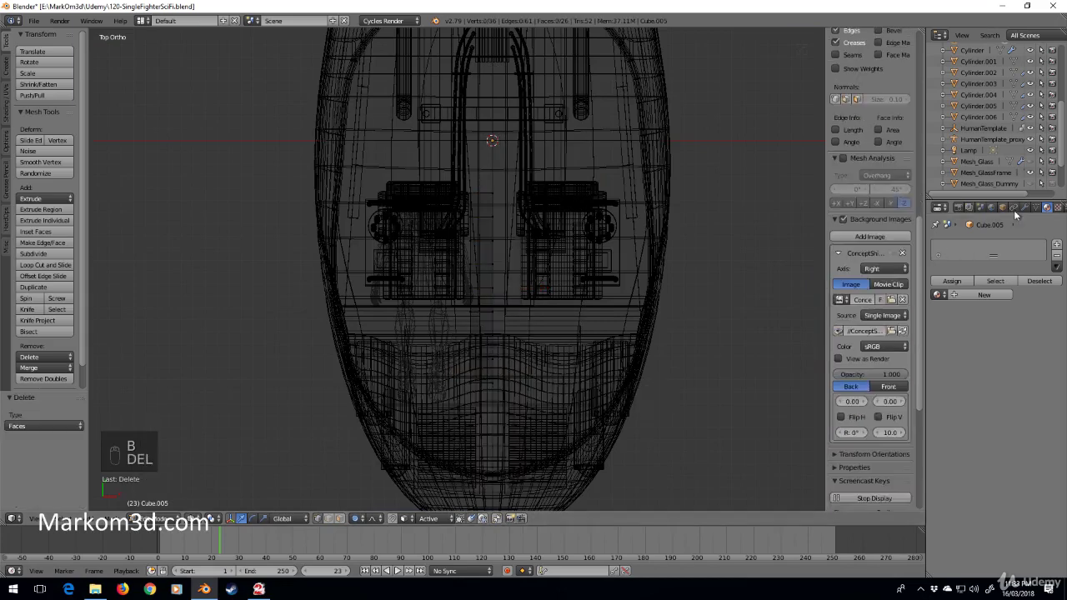
- Add a Mirror modifier on the X axis to the remaining half of the box
left_click(1014, 208)
left_click(1000, 222)
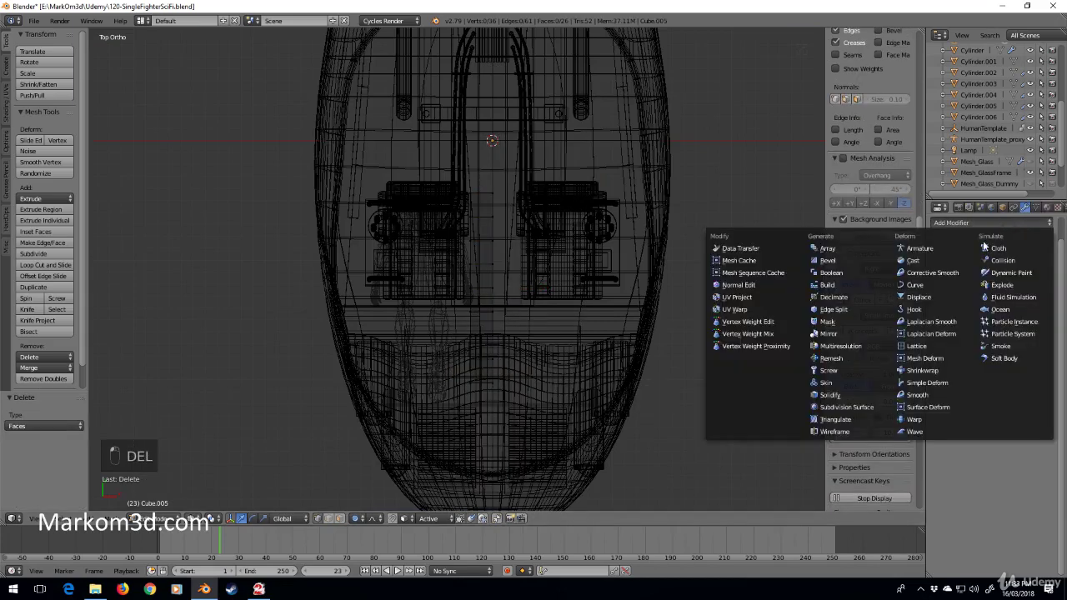
left_click(831, 334)
key("z")
middle_click_drag(524, 286, 550, 244)
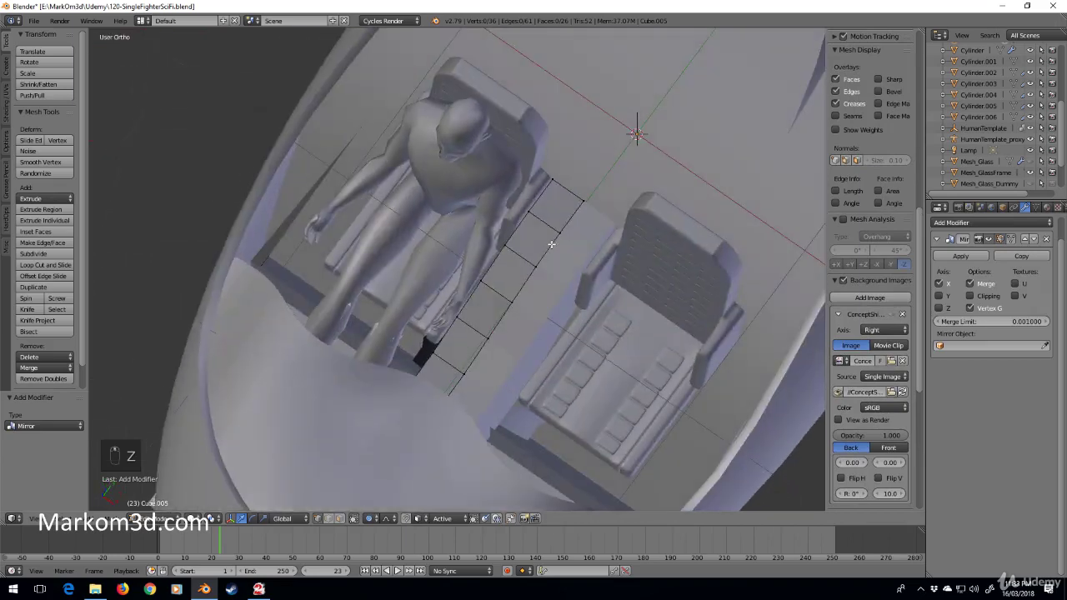
- Duplicate the eight outer side faces of the console half and move the copy about 0.790 along negative X, past the occupied seat
middle_click_drag(511, 286, 428, 231)
key("z")
right_click(429, 250)
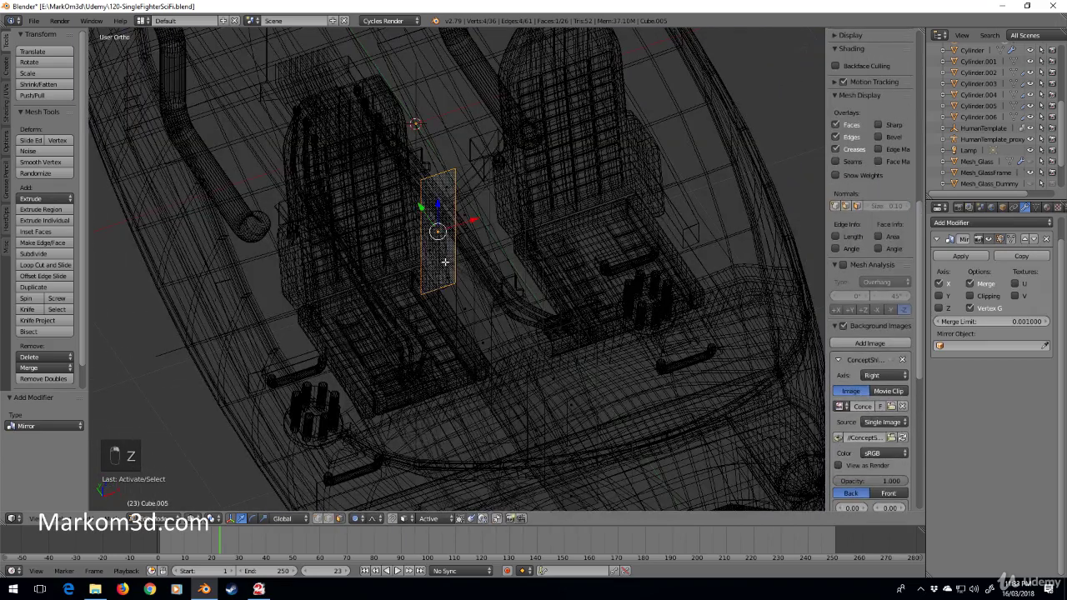
right_click(446, 280, "shift")
right_click(465, 307, "shift")
right_click(485, 335, "shift")
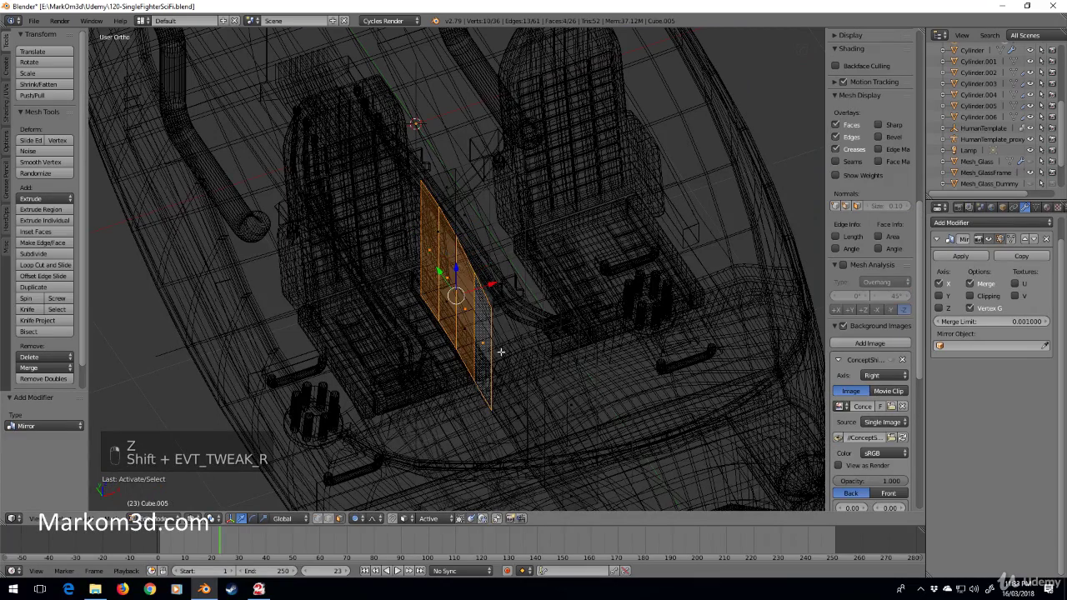
right_click(502, 367, "shift")
right_click(515, 397, "shift")
right_click(518, 400, "shift")
right_click(551, 457, "shift")
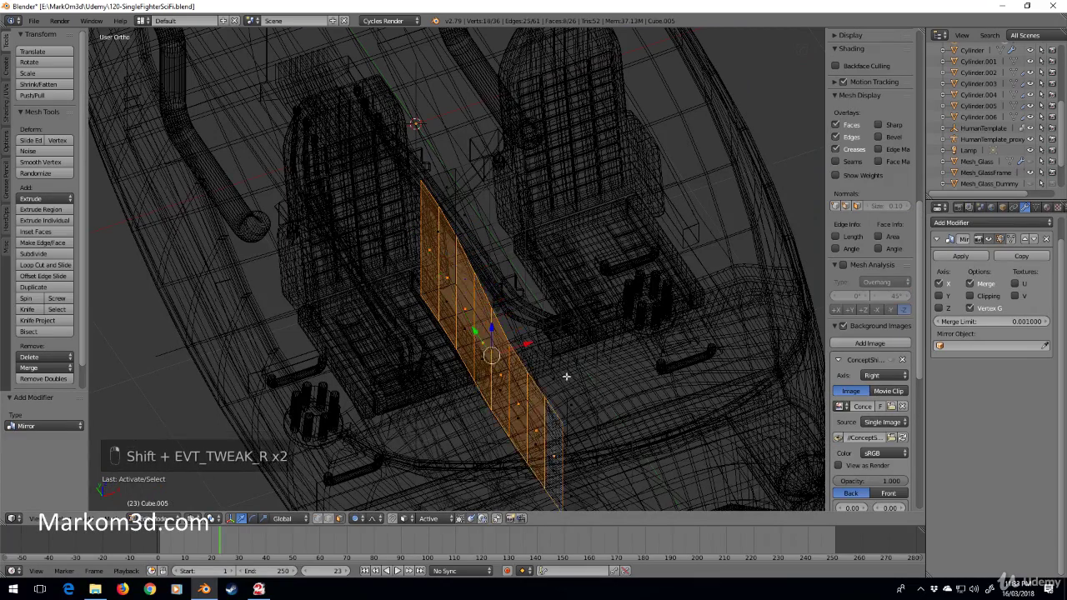
key("z")
key("KP_7")
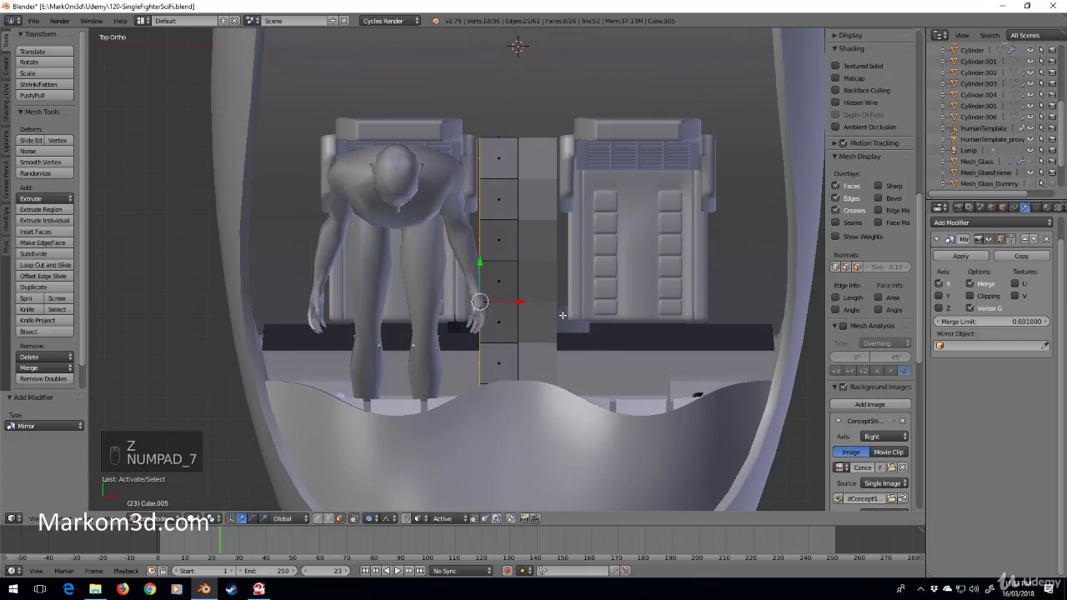
key("shift+d")
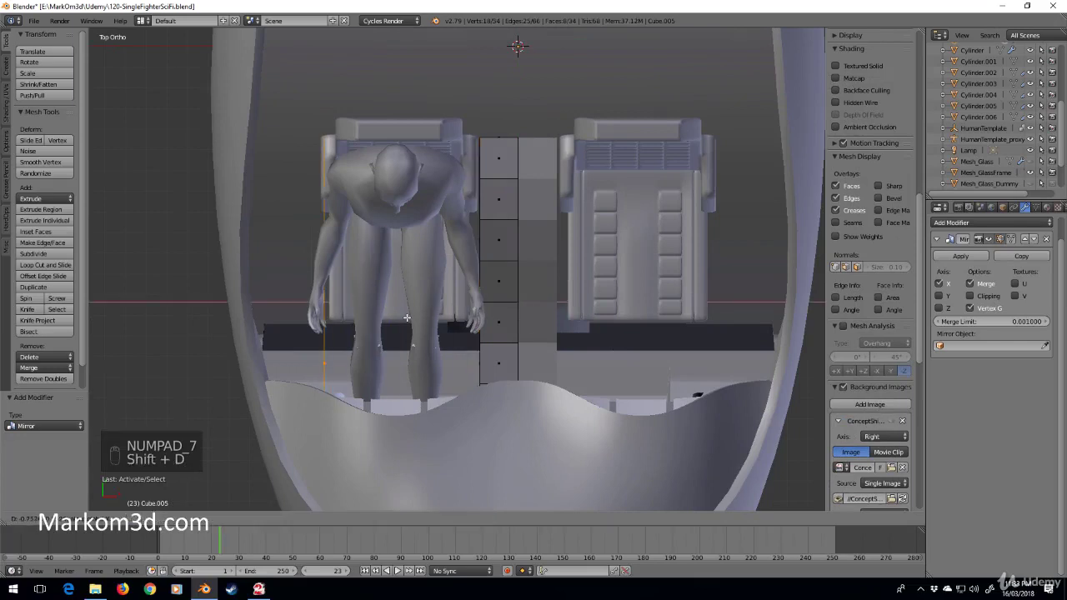
left_click(399, 318)
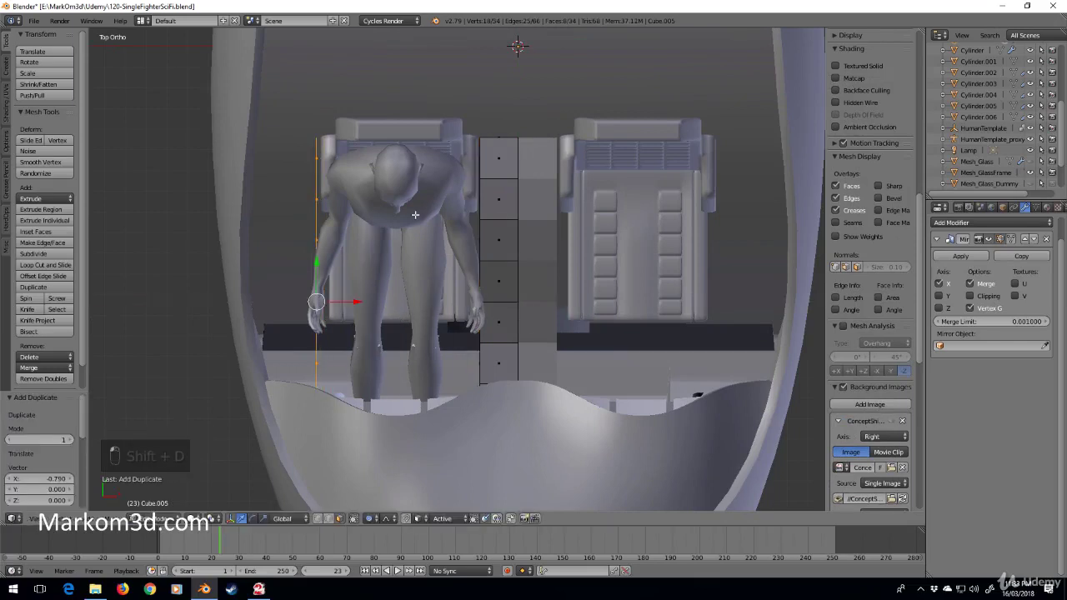
- Extrude the duplicated side faces outward by about 0.430 to form a side console along the hull wall
middle_click_drag(395, 296, 473, 267, "shift")
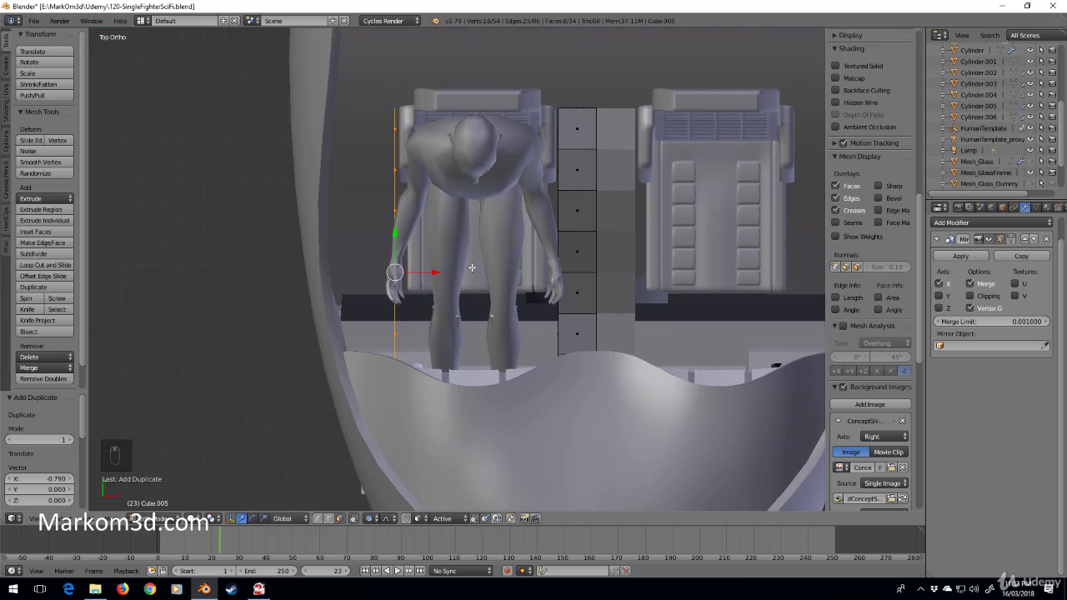
key("e")
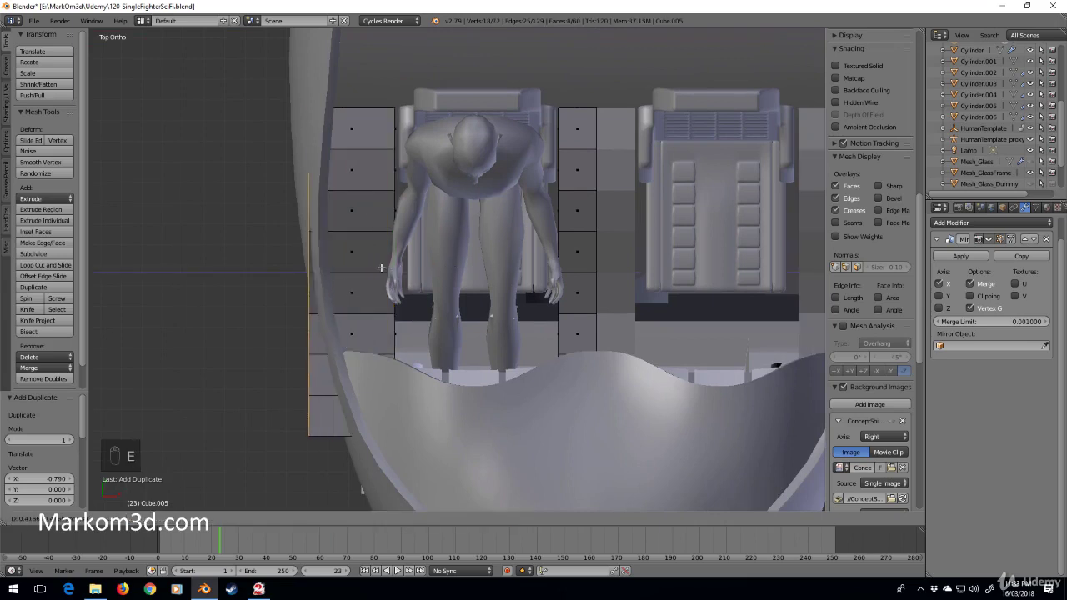
left_click(380, 272)
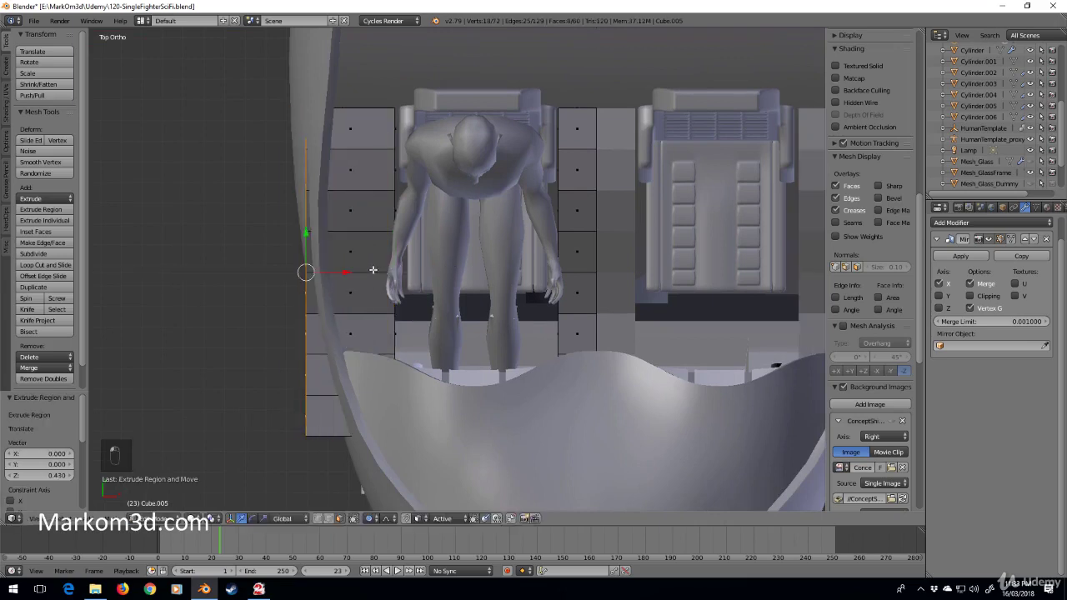
- Try to move the front end face of the side console along X with proportional editing turned off
middle_click_drag(374, 267, 399, 412)
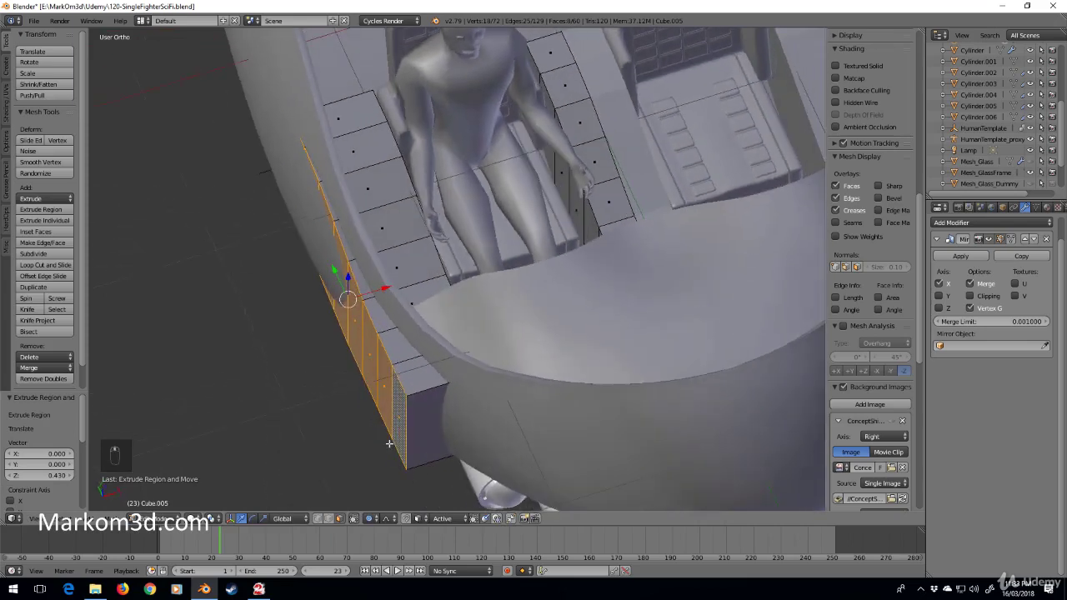
right_click(401, 426)
key("o")
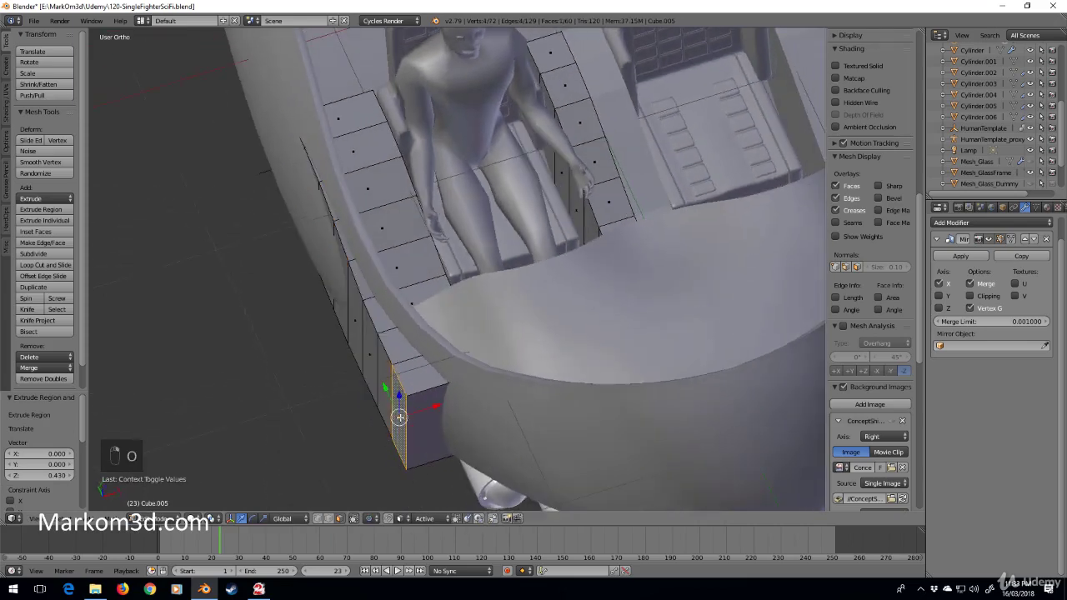
key("z")
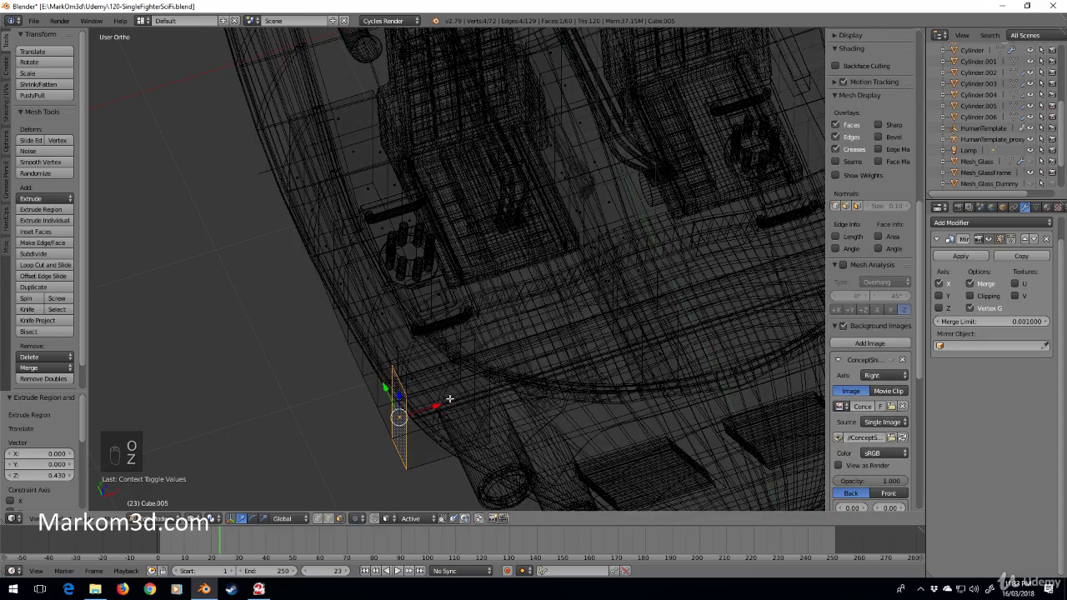
key("z")
right_click(467, 415)
key("z")
key("z")
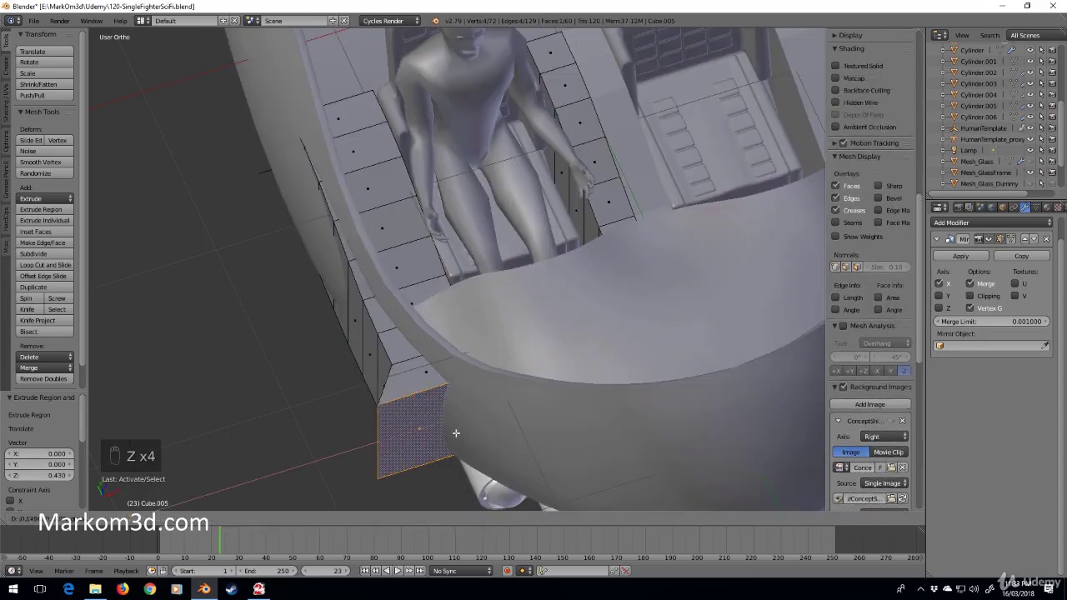
key("ctrl+z")
- Move the side console's front end face 0.214 along X with proportional editing and delete that face
key("o")
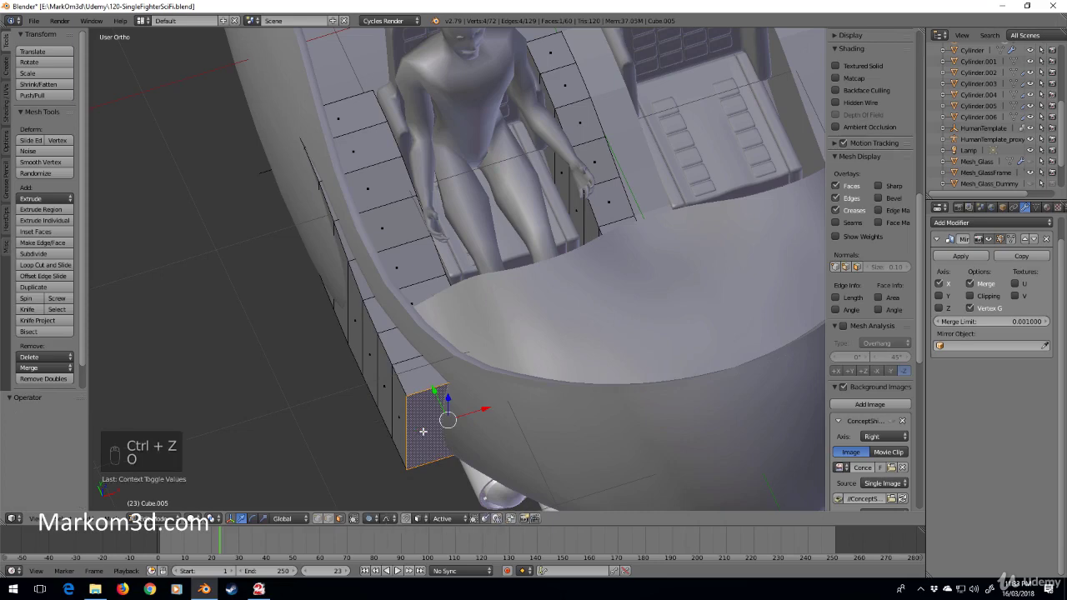
left_click_drag(479, 410, 527, 410)
middle_click_drag(500, 413, 440, 357)
scroll(555, 386, "up", 2)
scroll(440, 357, "down", 3)
key("Delete")
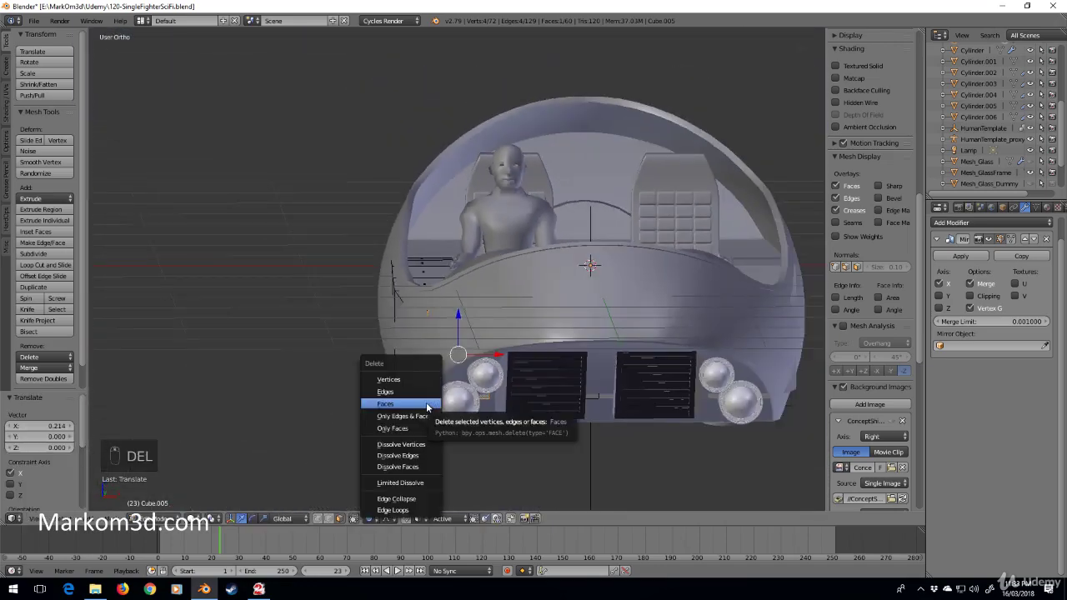
left_click(426, 409)
- Delete all the hidden outer side faces and bottom faces of the side console along the hull wall
mouse_move(426, 409)
middle_mouse_down()
mouse_move(403, 468)
mouse_move(518, 359)
mouse_move(509, 371)
middle_mouse_up()
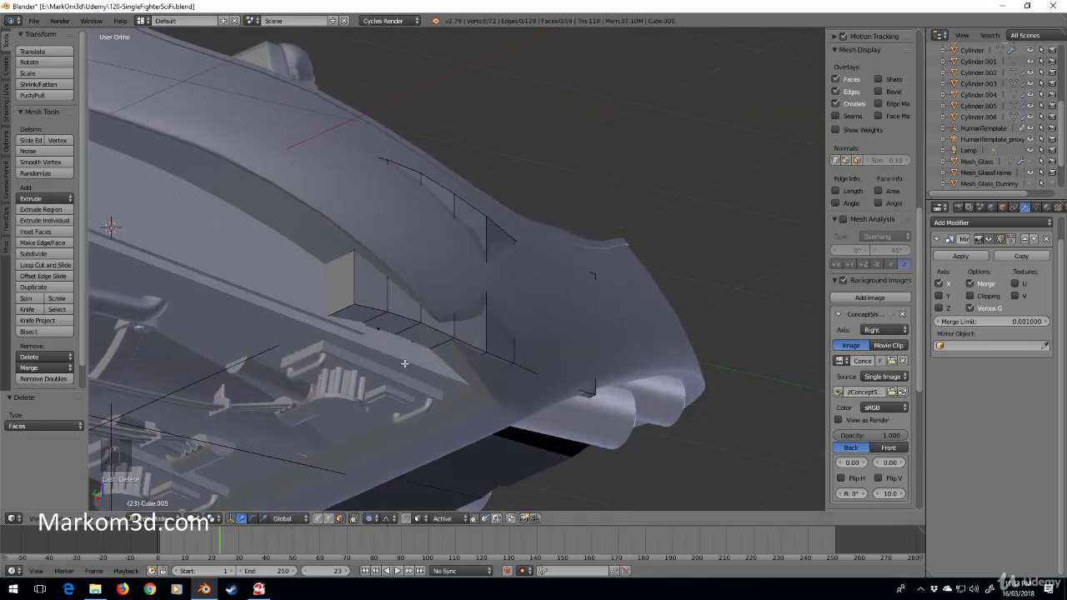
middle_click_drag(404, 364, 441, 344)
right_click(422, 309)
middle_click_drag(423, 309, 412, 369)
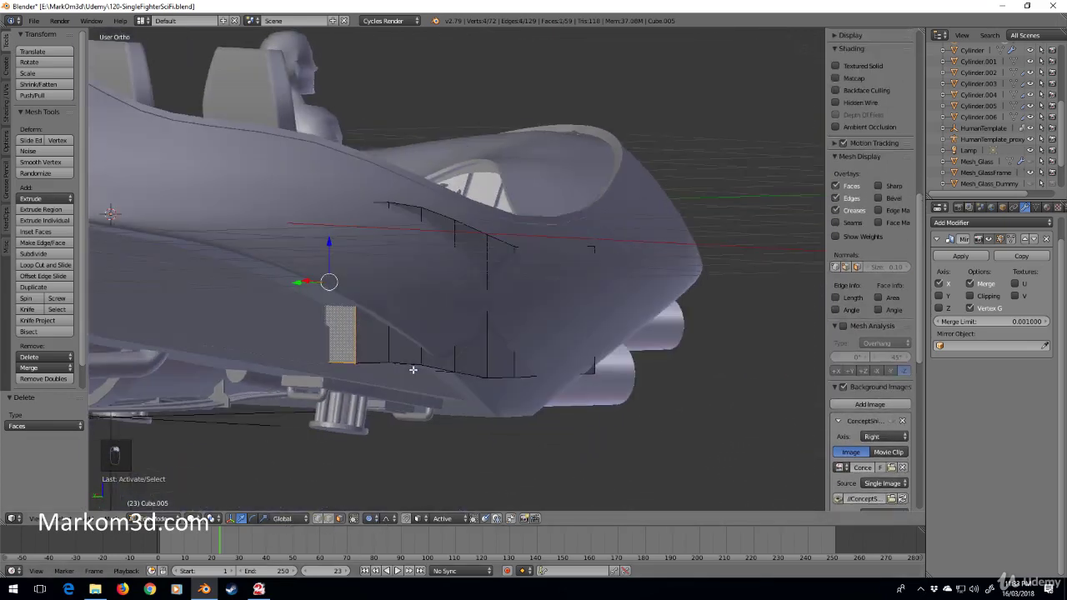
middle_click_drag(370, 284, 412, 373)
right_click(427, 371, "shift")
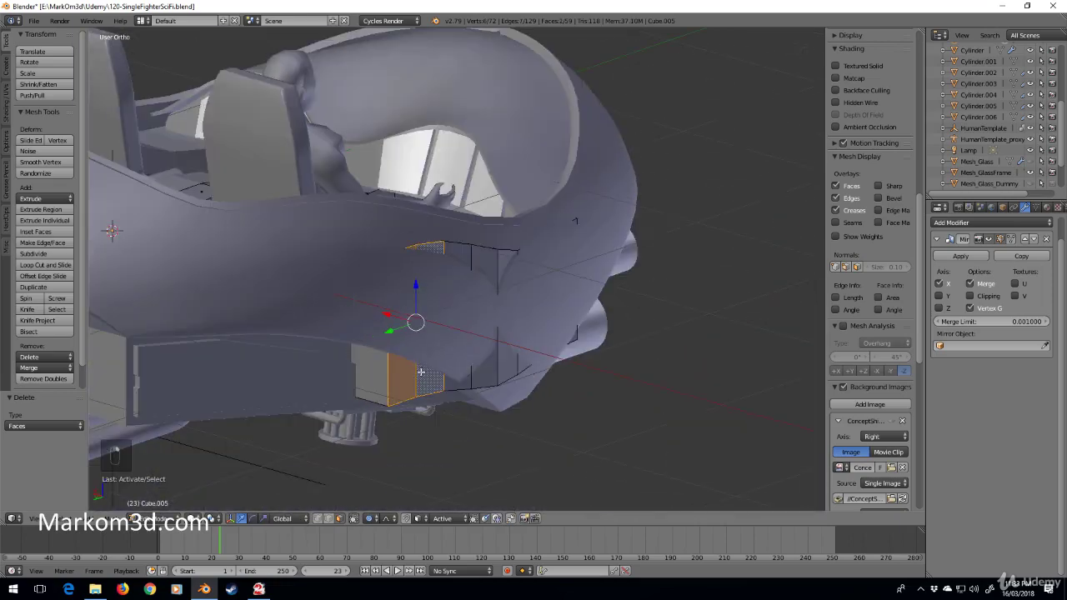
right_click(459, 369, "shift")
right_click(486, 363, "shift")
right_click(509, 358, "shift")
right_click(522, 357, "shift")
key("z")
middle_click_drag(572, 357, 552, 344)
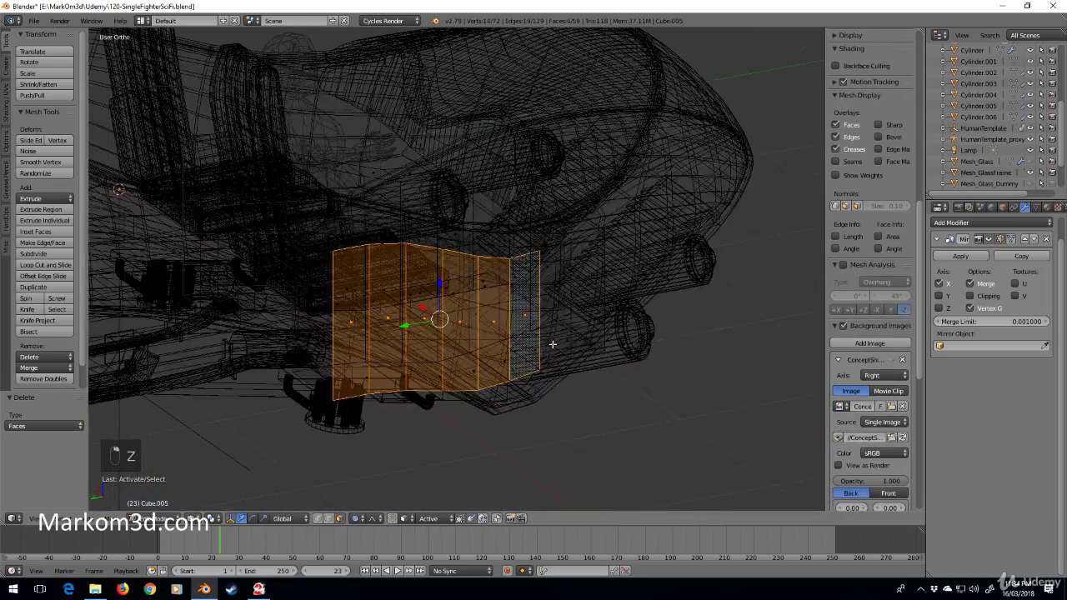
right_click(565, 341, "shift")
right_click(583, 305, "shift")
right_click(547, 316, "shift")
right_click(567, 353, "shift")
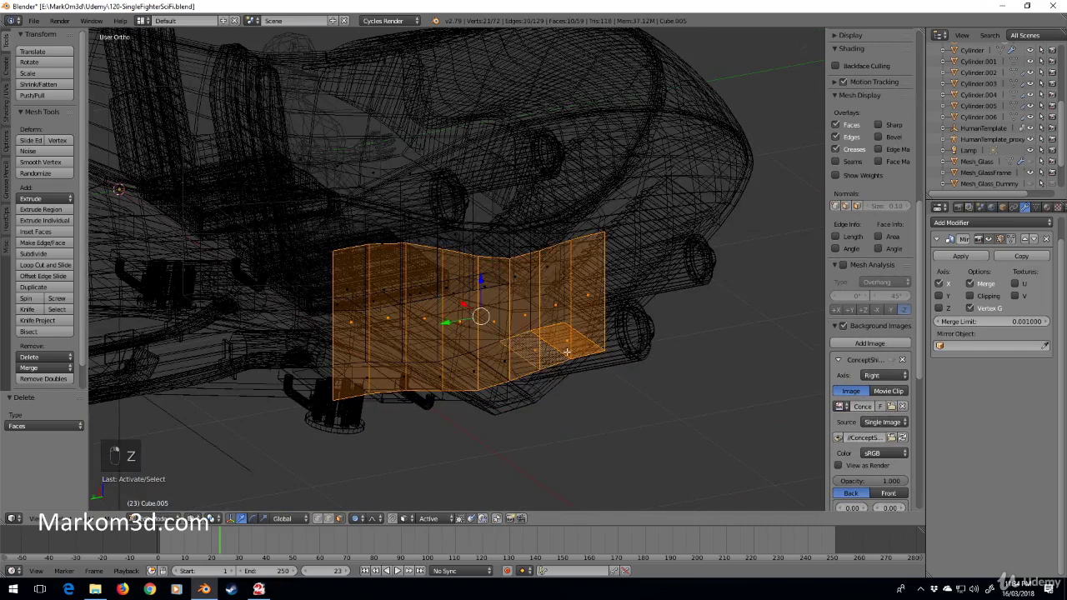
mouse_move(468, 364)
left_mouse_down("ctrl")
mouse_move(386, 422)
mouse_move(500, 428)
left_mouse_up("ctrl")
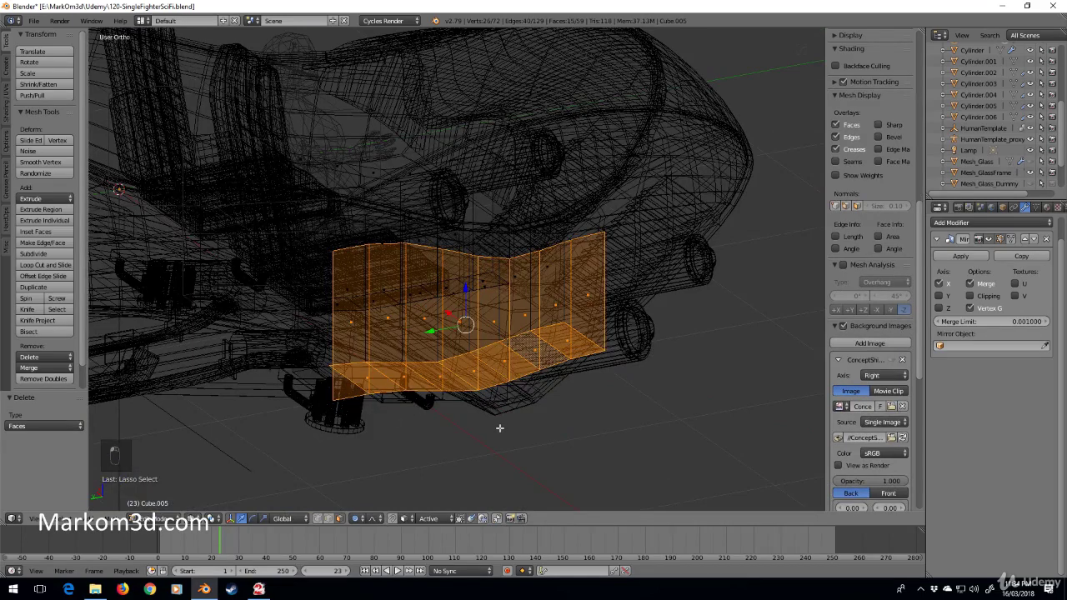
key("Delete")
left_click(499, 431)
right_click(331, 383)
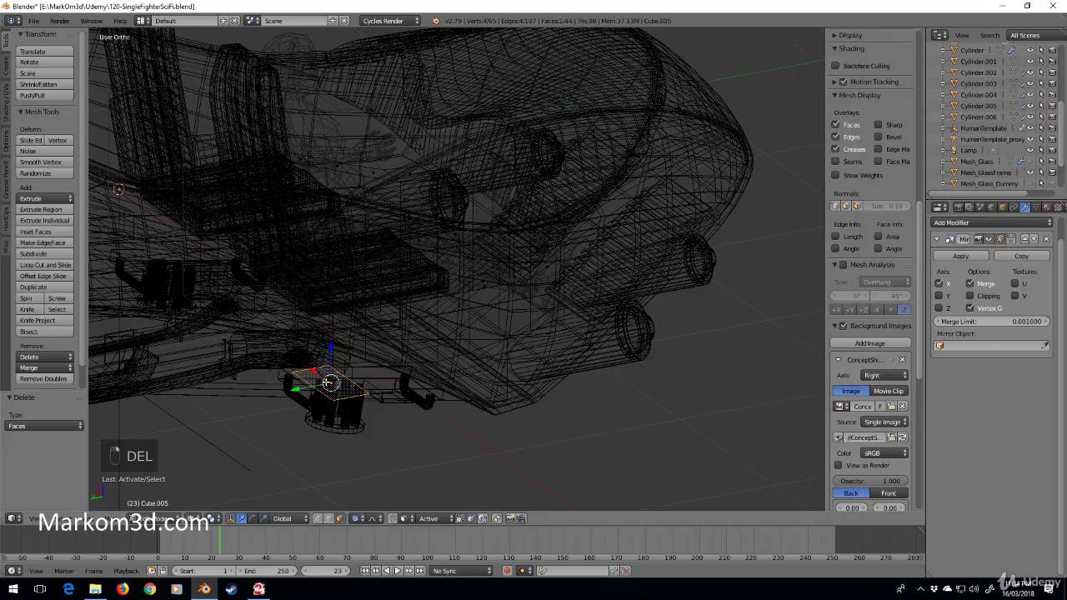
key("Delete")
left_click(328, 383)
- Delete the strip of bottom faces under the centre console half, from its rear end to the front
key("z")
mouse_move(583, 329)
middle_mouse_down()
mouse_move(409, 306)
mouse_move(572, 356)
middle_mouse_up()
scroll(410, 306, "up", 3)
scroll(409, 306, "down", 5)
key("z")
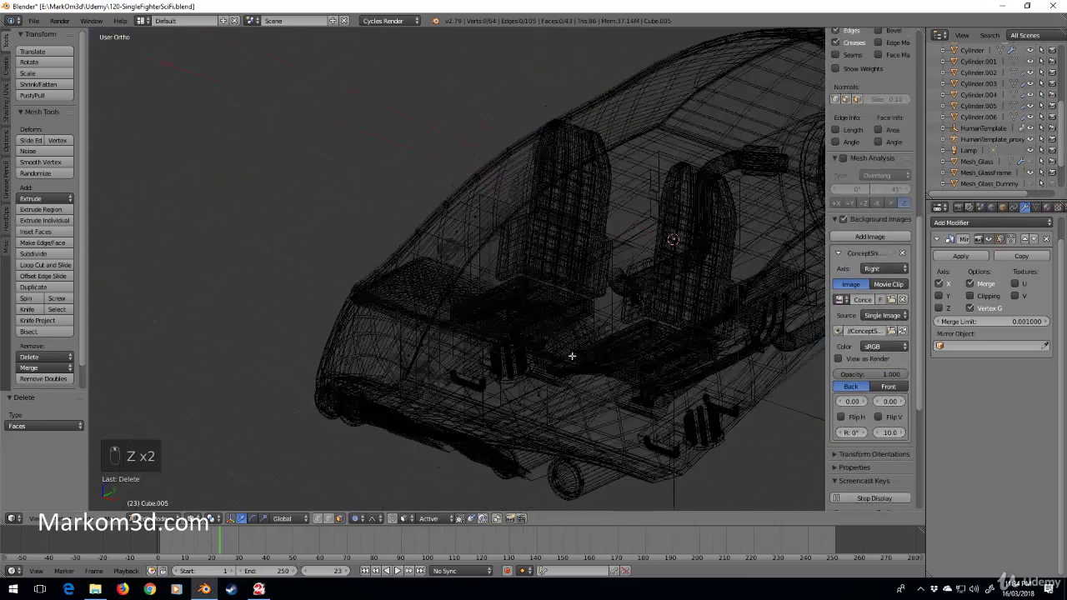
key("a")
right_click(606, 350)
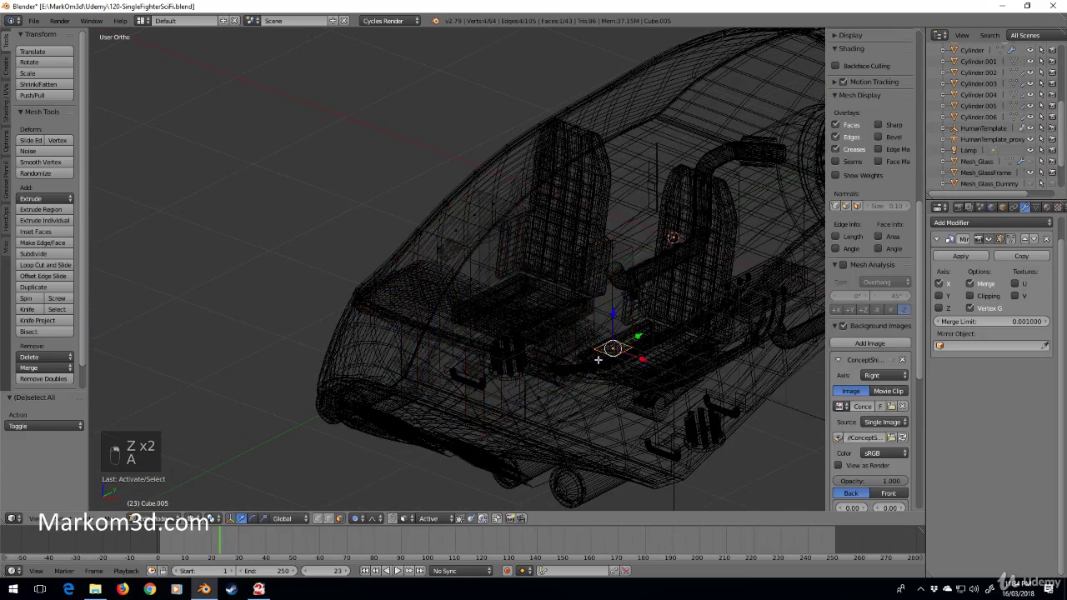
right_click(520, 414, "ctrl")
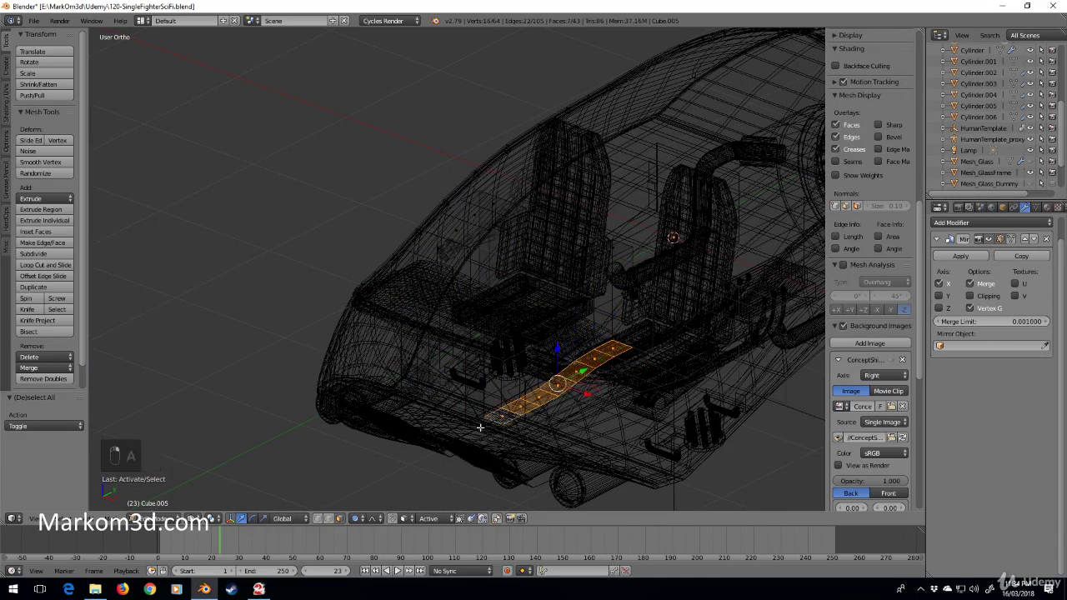
right_click(488, 406, "ctrl")
key("Delete")
left_click(495, 404)
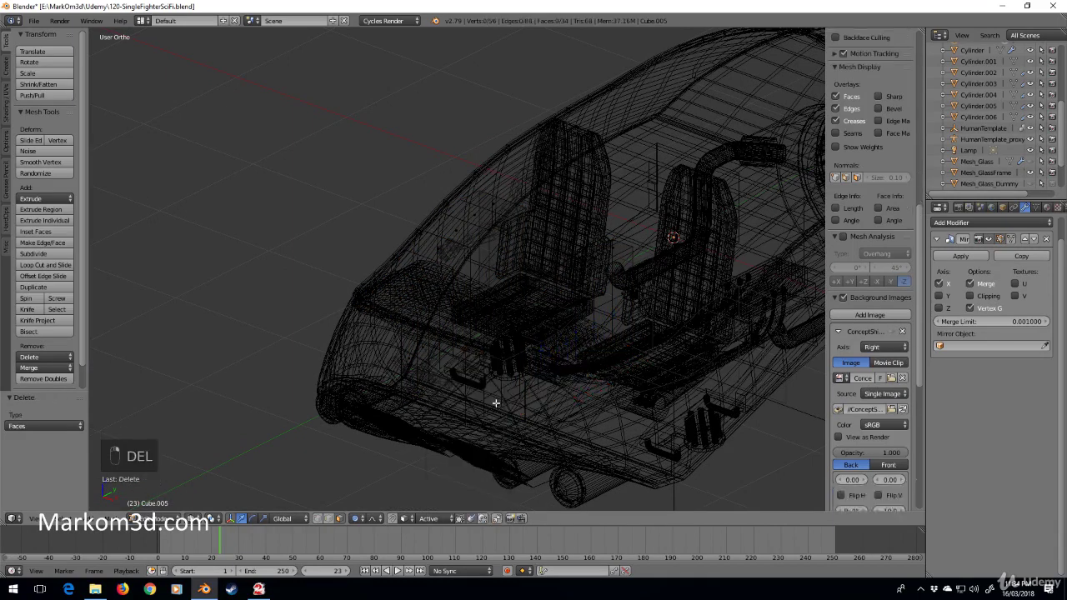
- Examine the trimmed consoles in shaded display, from outside the hull and from behind the seats
key("z")
middle_click_drag(496, 403, 575, 338)
key("Tab")
scroll(556, 350, "up", 3)
key("Tab")
middle_click_drag(469, 368, 494, 373)
key("Tab")
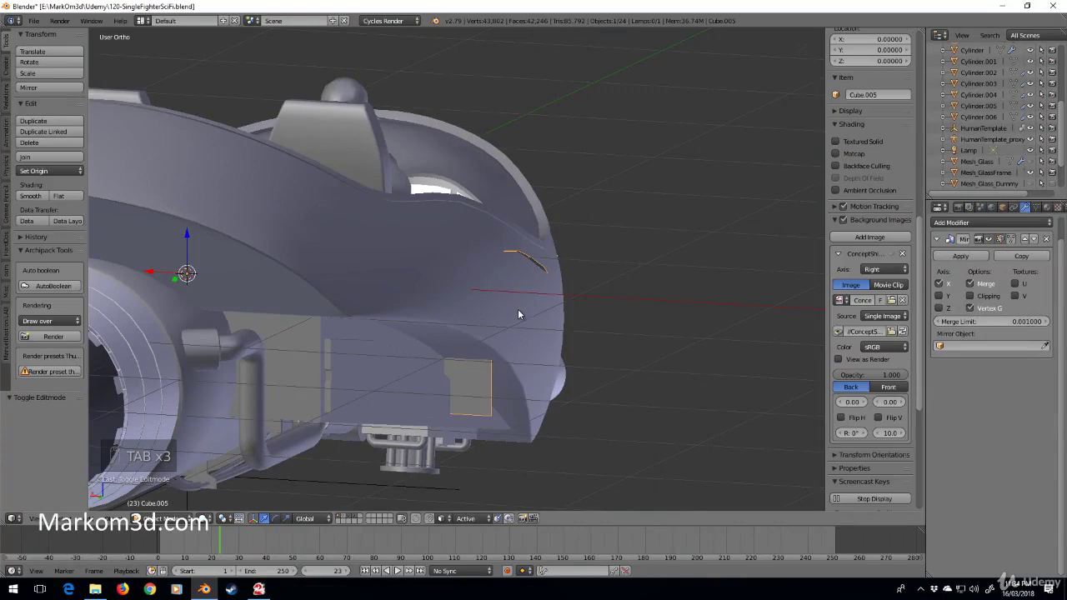
middle_click_drag(515, 308, 562, 365)
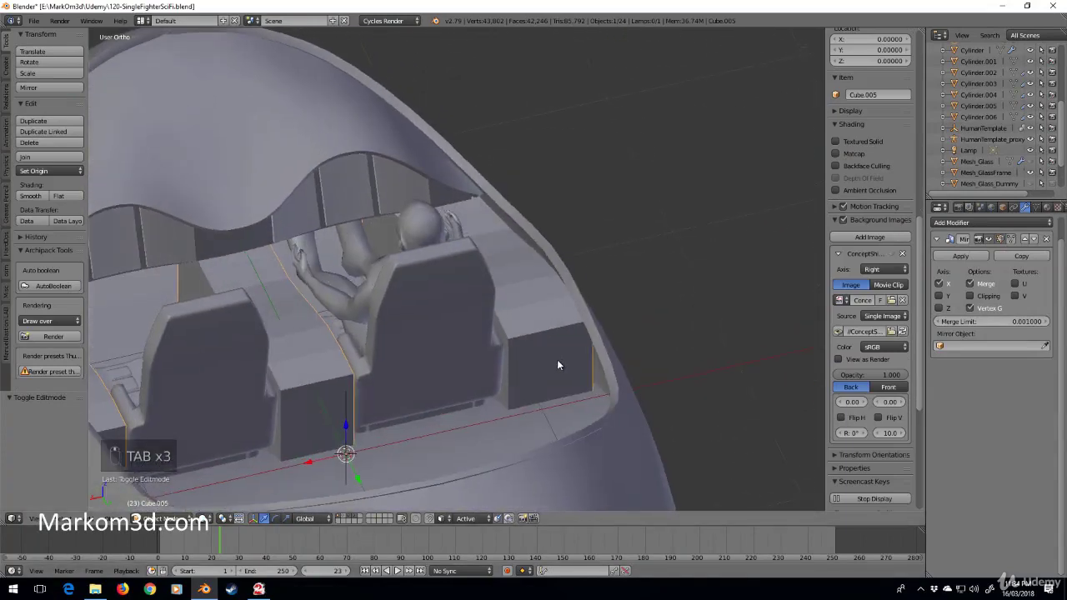
- Add one lengthwise edge loop to the side console, slid towards the side next to the seat
key("Tab")
key("ctrl+r")
left_click(536, 335)
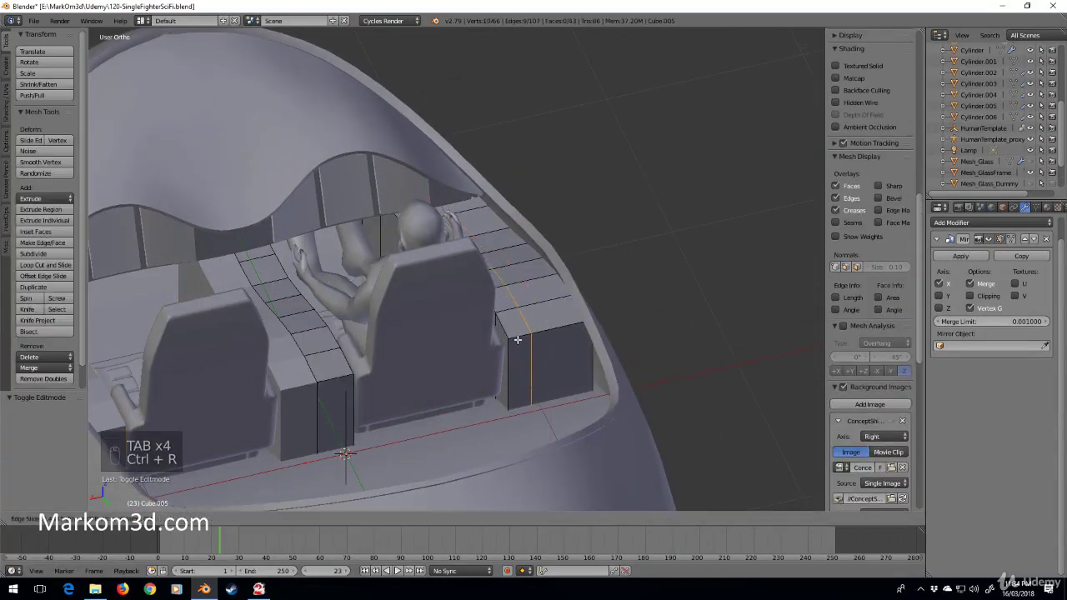
left_click(511, 342)
key("z")
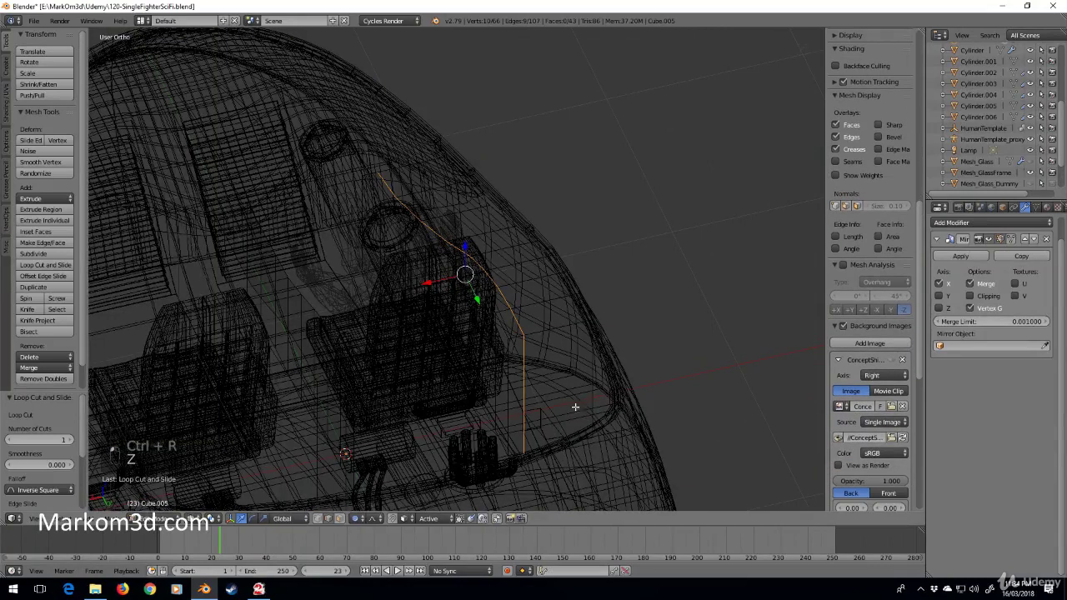
key("z")
- Add a horizontal edge loop around the side console and delete the rear face that pokes out below the hull
middle_click_drag(584, 407, 454, 389)
middle_click_drag(530, 362, 431, 361)
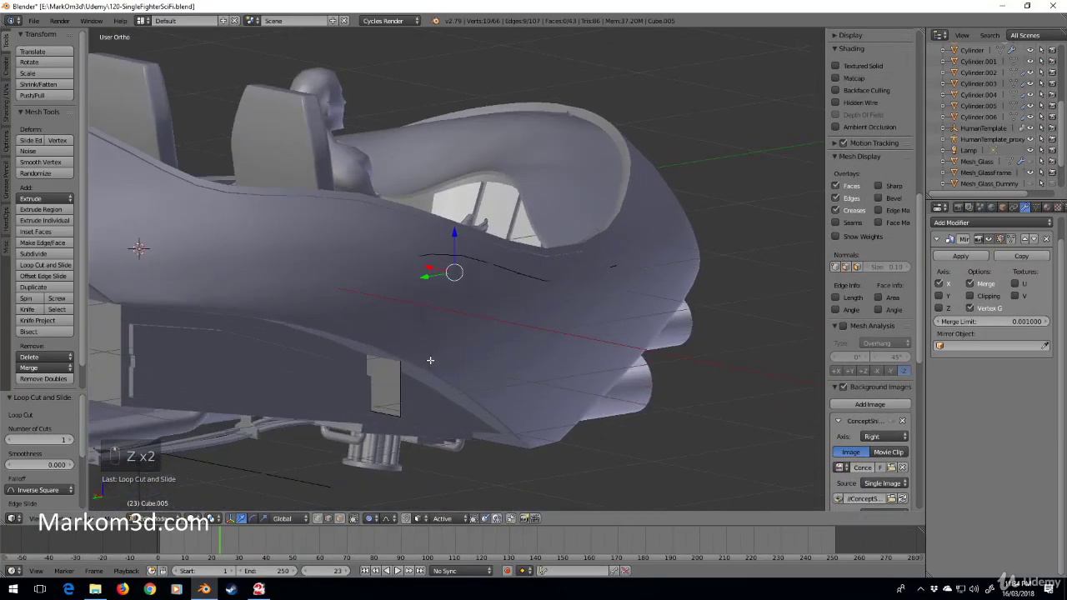
key("ctrl+r")
left_click(395, 357)
left_click(396, 361)
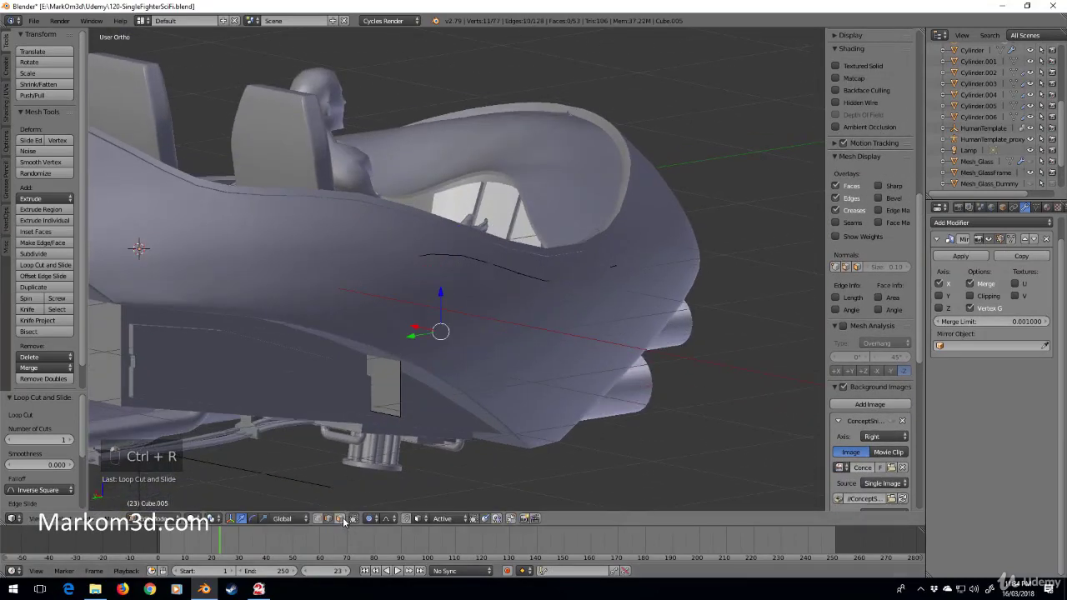
right_click(377, 390)
key("Delete")
left_click(381, 396)
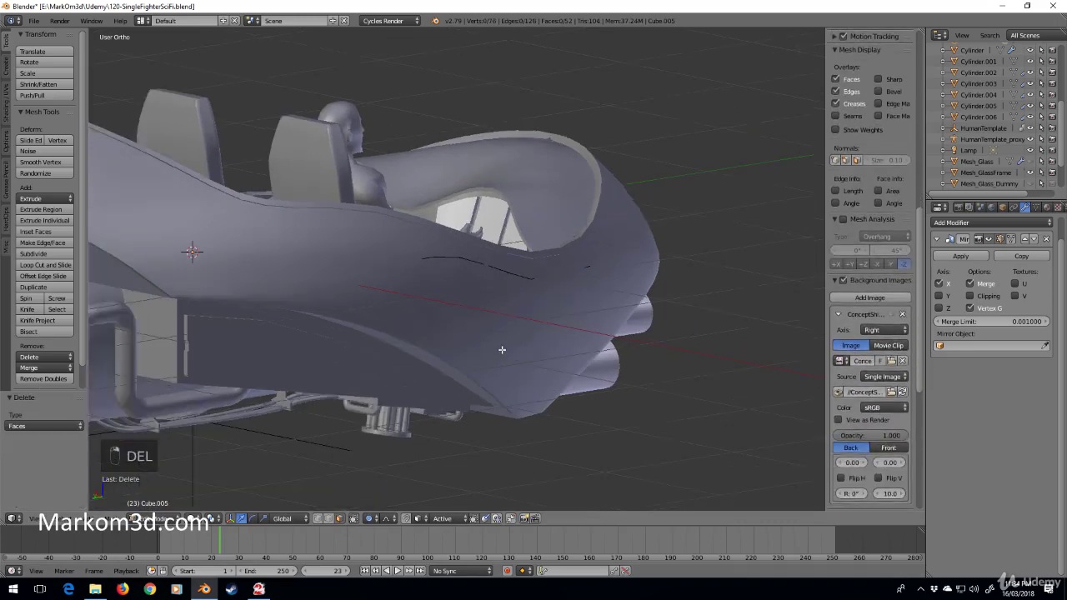
- Try to move an outer top edge of the side console outward along X with wide proportional editing
middle_click_drag(381, 397, 352, 345)
scroll(350, 378, "up", 3)
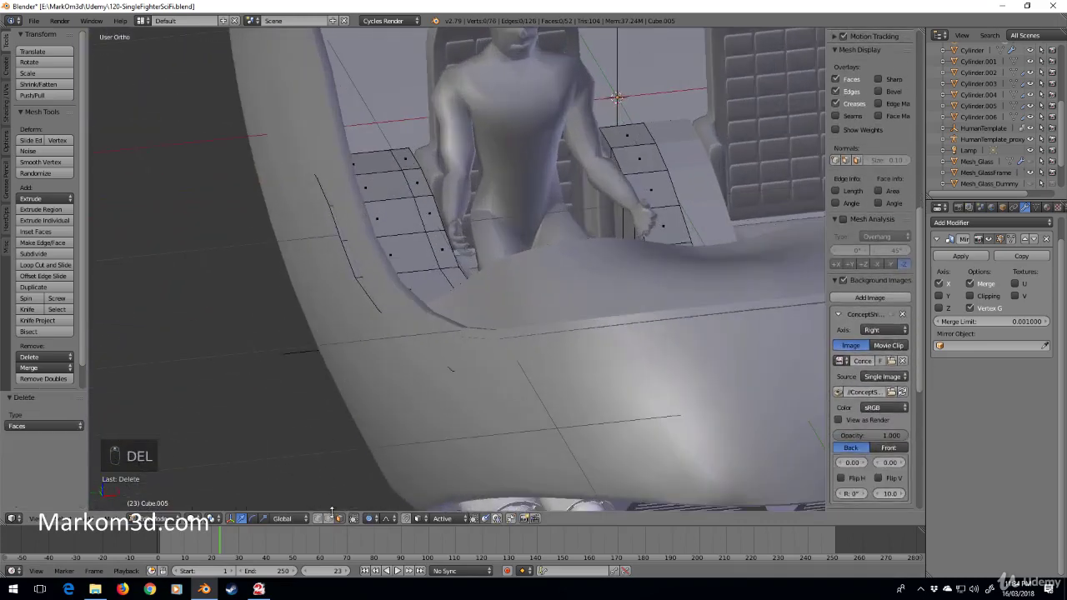
right_click(342, 232)
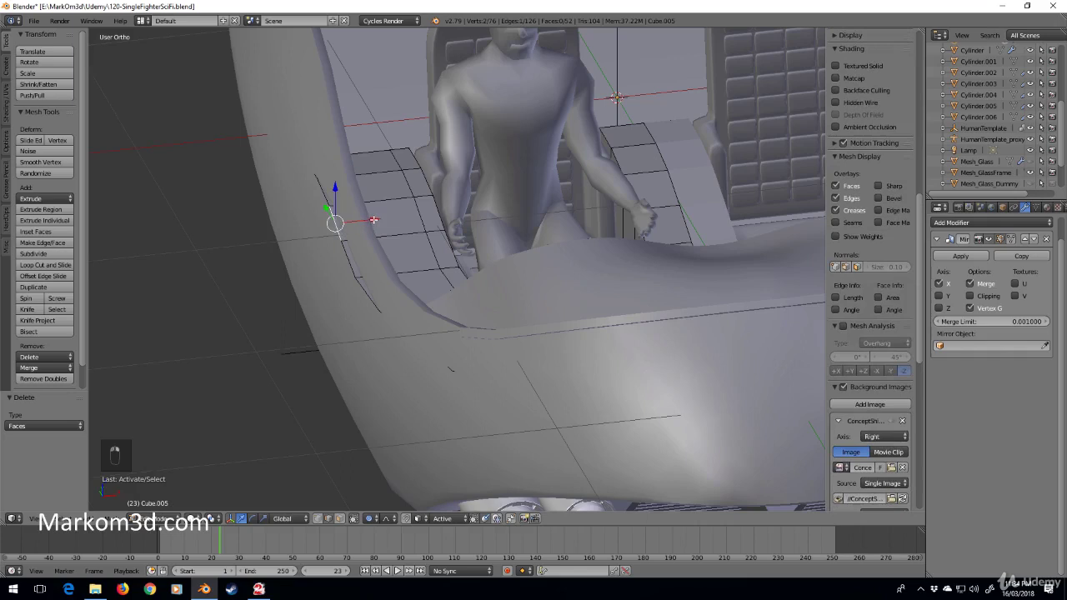
key("g")
key("x")
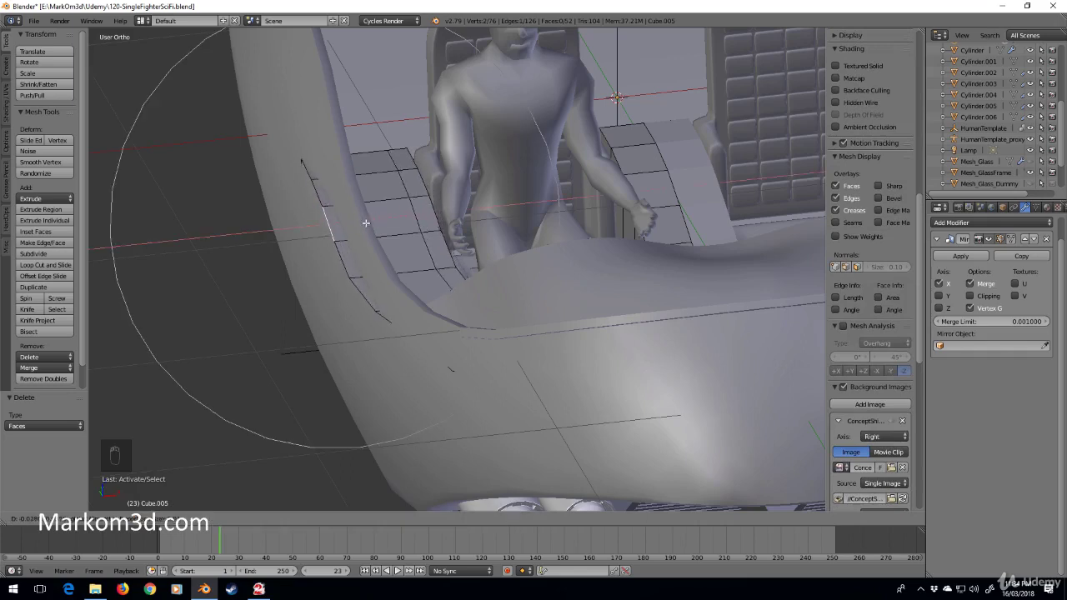
left_click(367, 218)
key("ctrl+x")
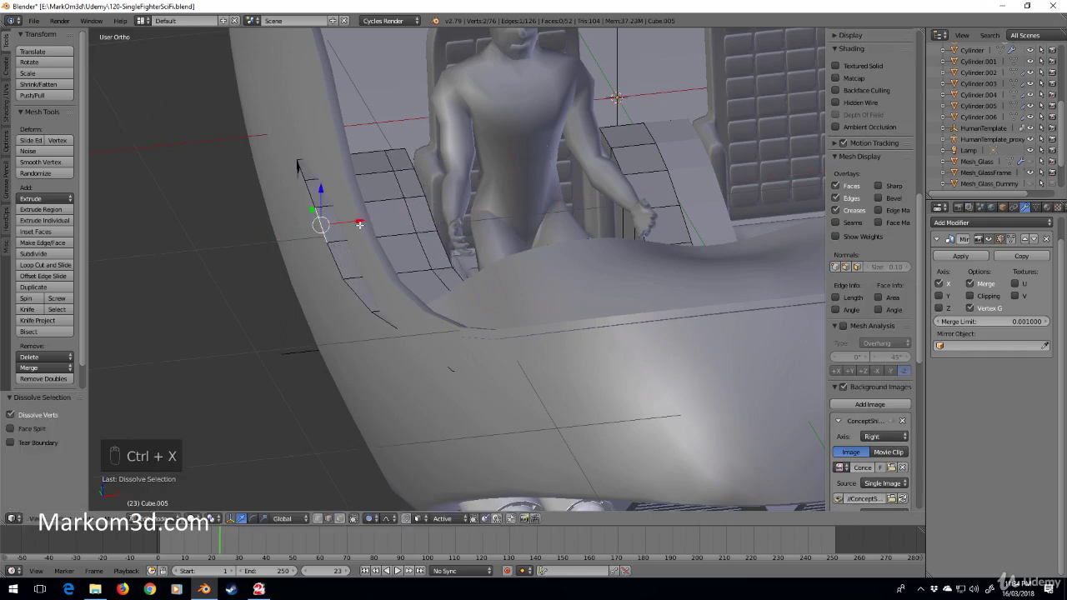
key("o")
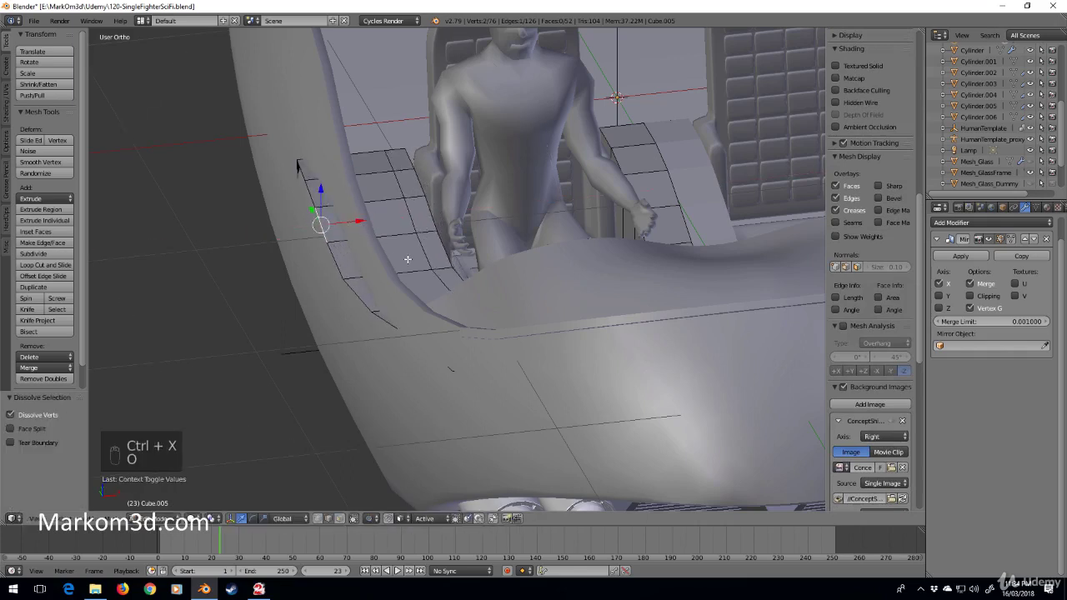
key("ctrl+z")
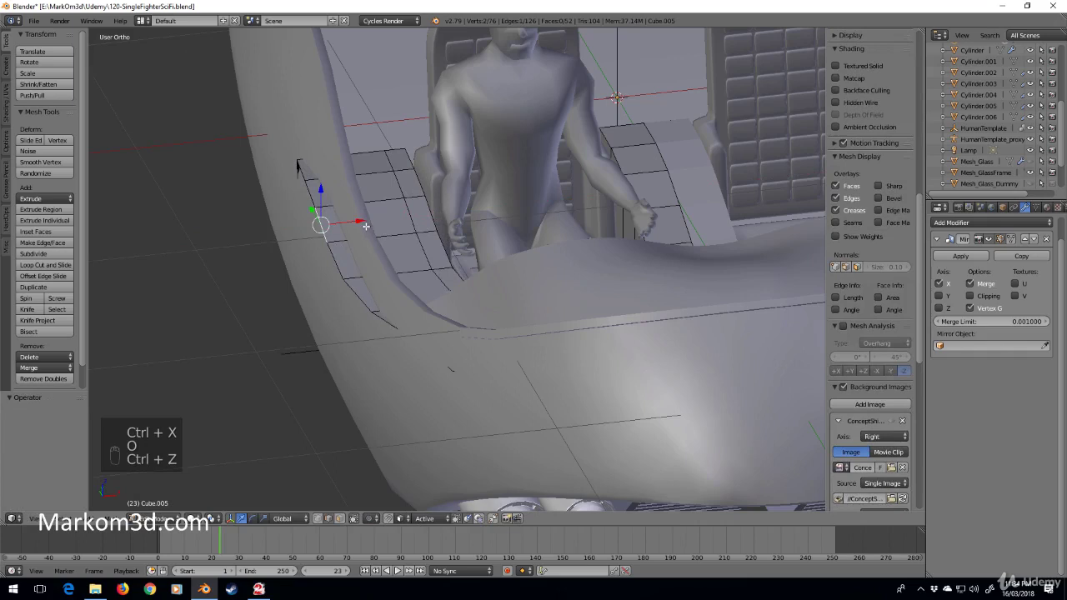
key("ctrl+z")
key("ctrl+z")
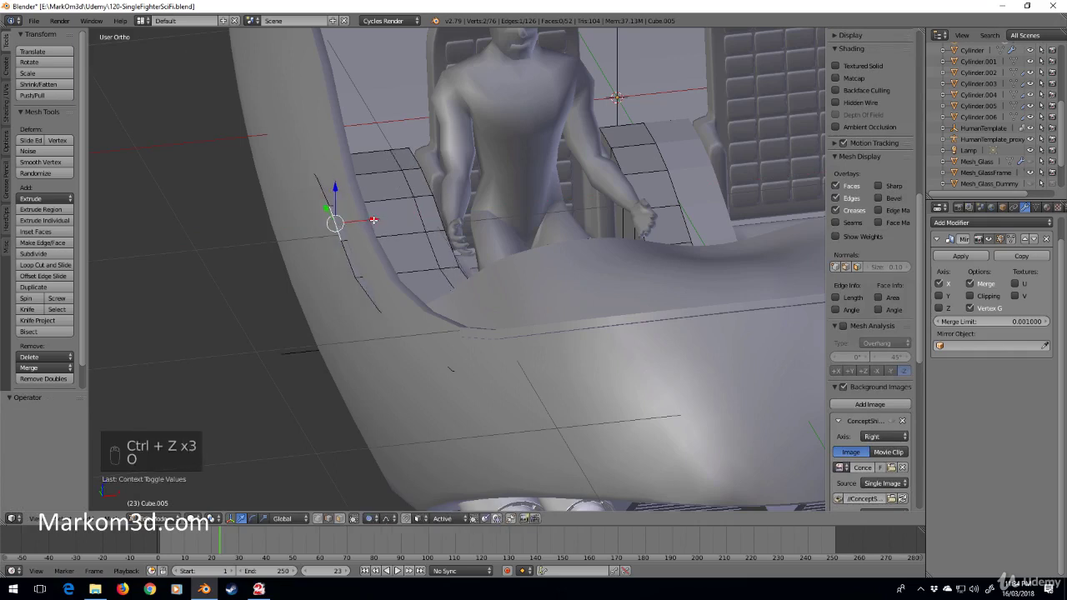
- Move the protruding outer top edge of the side console inward along X, using proportional editing with a smaller influence radius
key("o")
left_click_drag(375, 220, 372, 227)
scroll(371, 227, "up", 6)
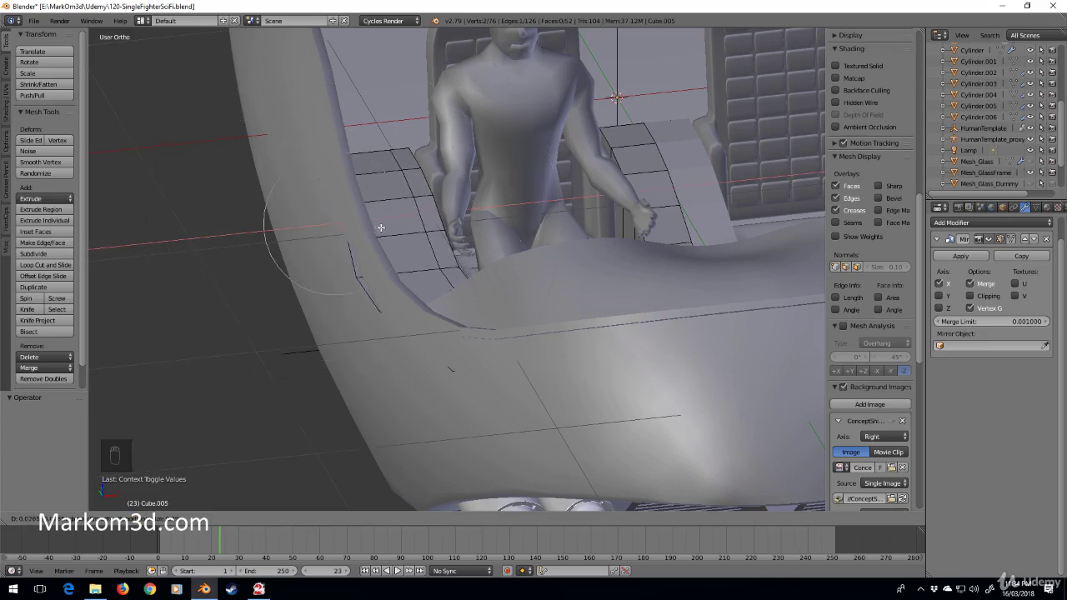
left_click_drag(384, 228, 384, 227)
- Move the next protruding outer edge 0.032 and the front outer corner of the side console 0.042 along X, inside the hull
right_click(368, 293)
left_click_drag(403, 291, 411, 289)
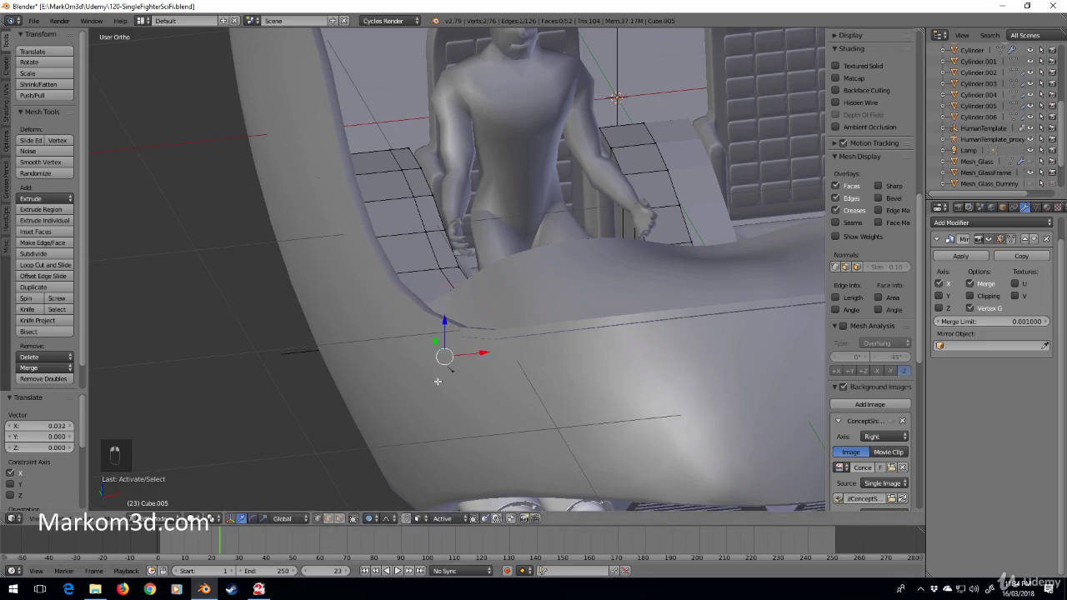
right_click(437, 381)
left_click_drag(492, 367, 503, 367)
middle_click_drag(425, 333, 214, 308)
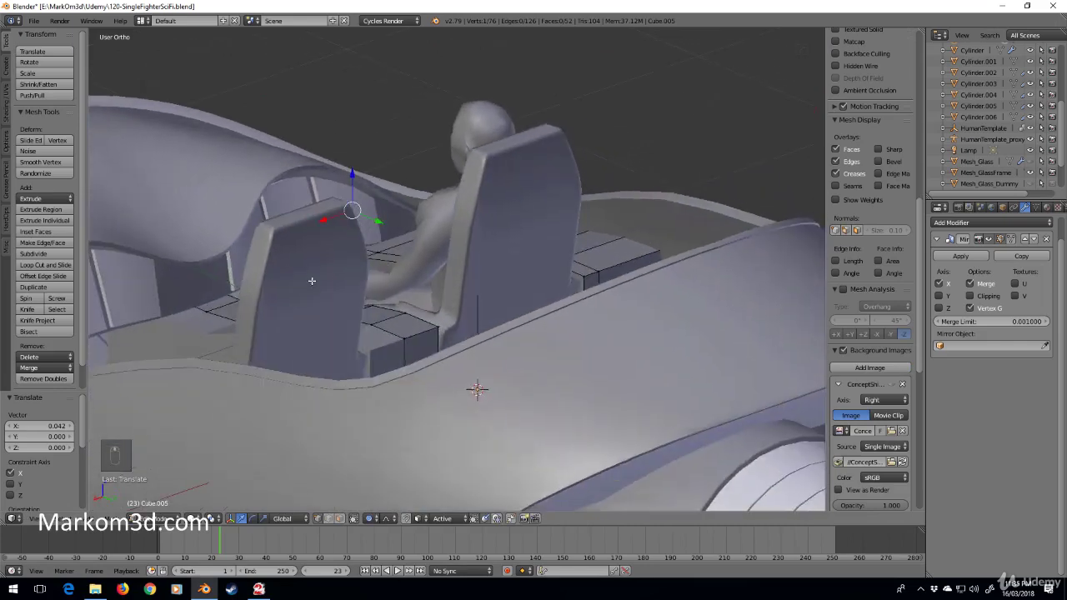
scroll(312, 281, "up", 6)
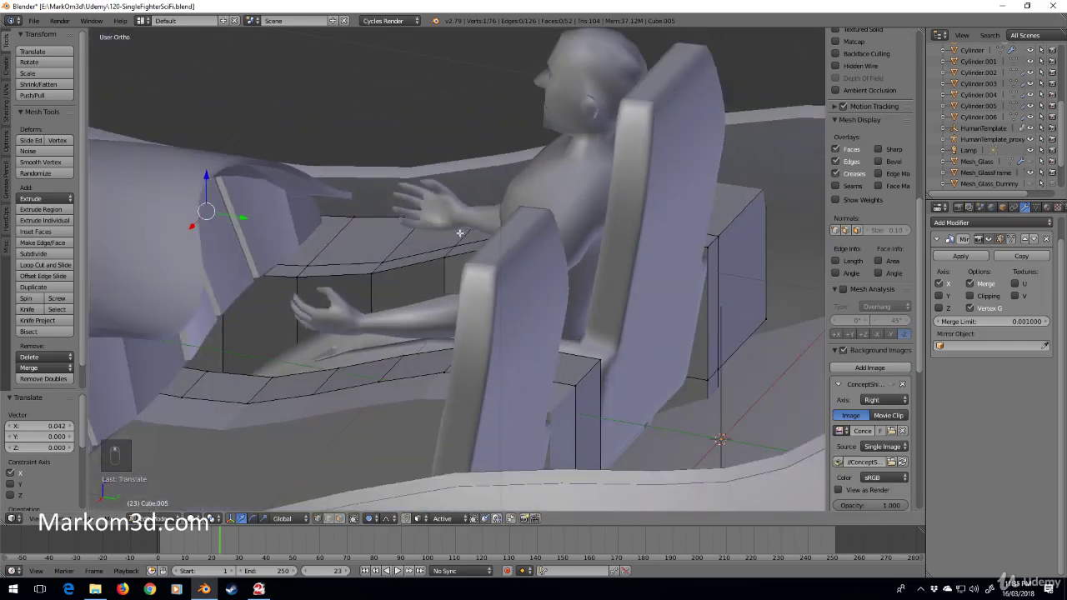
- Move the rear outer corner of the side console -0.065 along X, using proportional editing
middle_click_drag(761, 219, 731, 362)
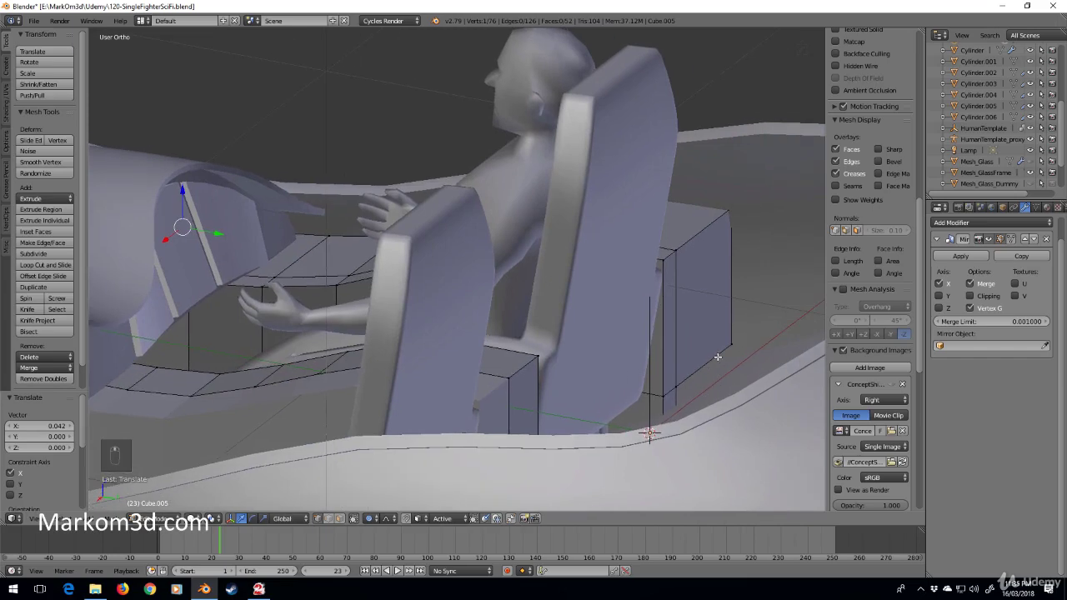
right_click(730, 345)
key("g")
key("x")
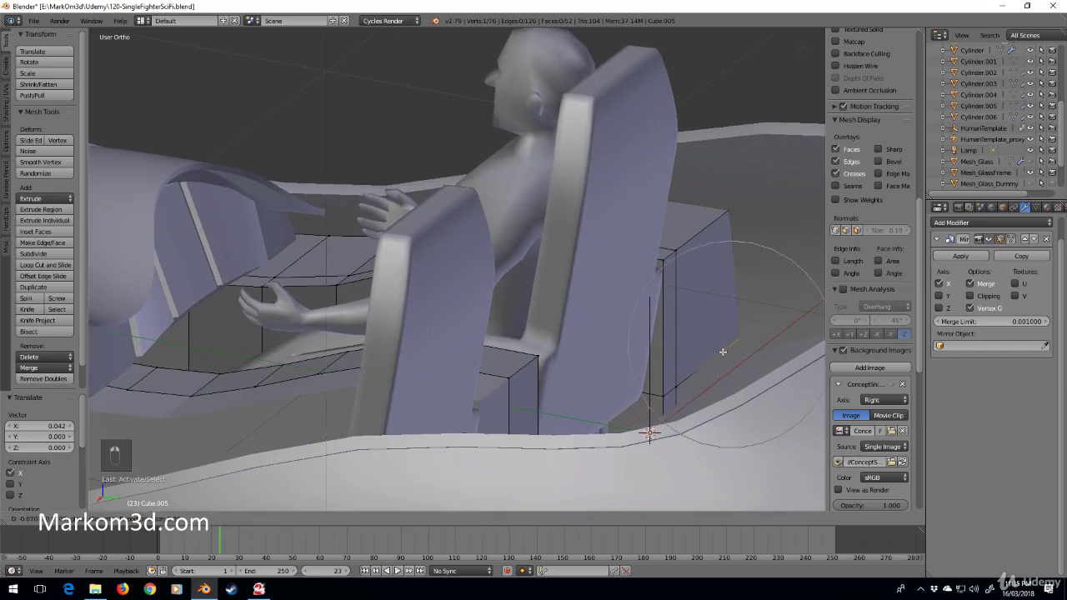
left_click(717, 354)
middle_click_drag(717, 354, 542, 339)
scroll(493, 271, "up", 3)
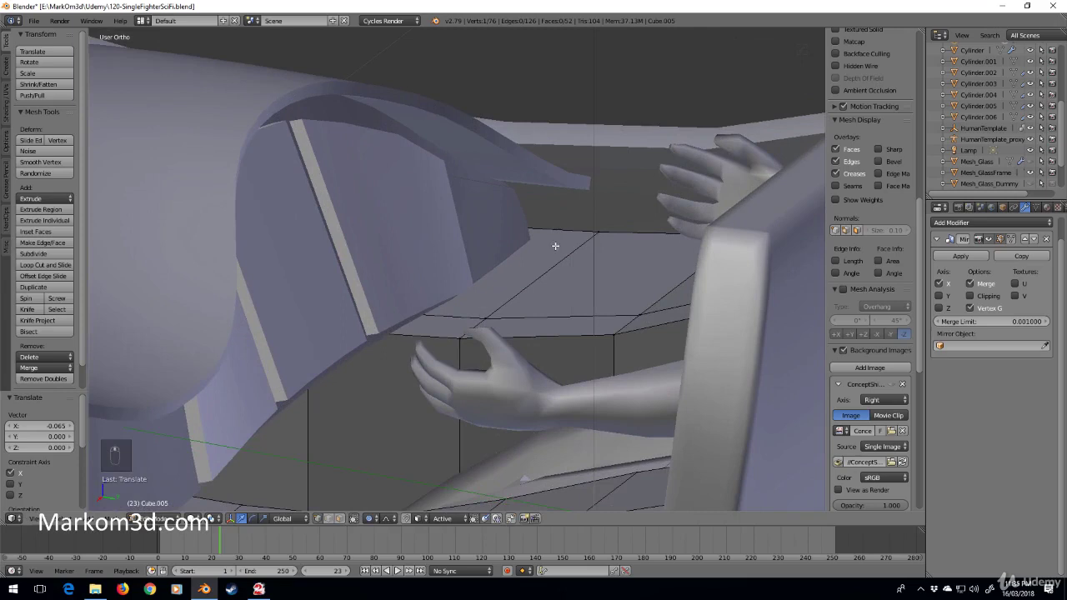
- Lower the front top face of the side console slightly along Z with proportional editing, so it sits under the nose cover
left_click(338, 519)
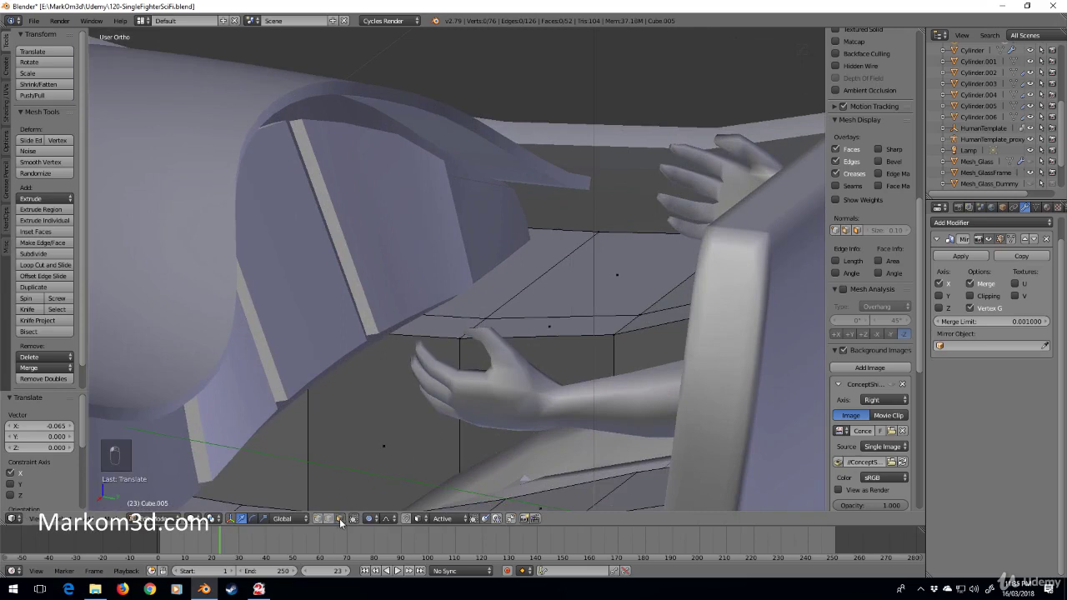
right_click(448, 312)
key("g")
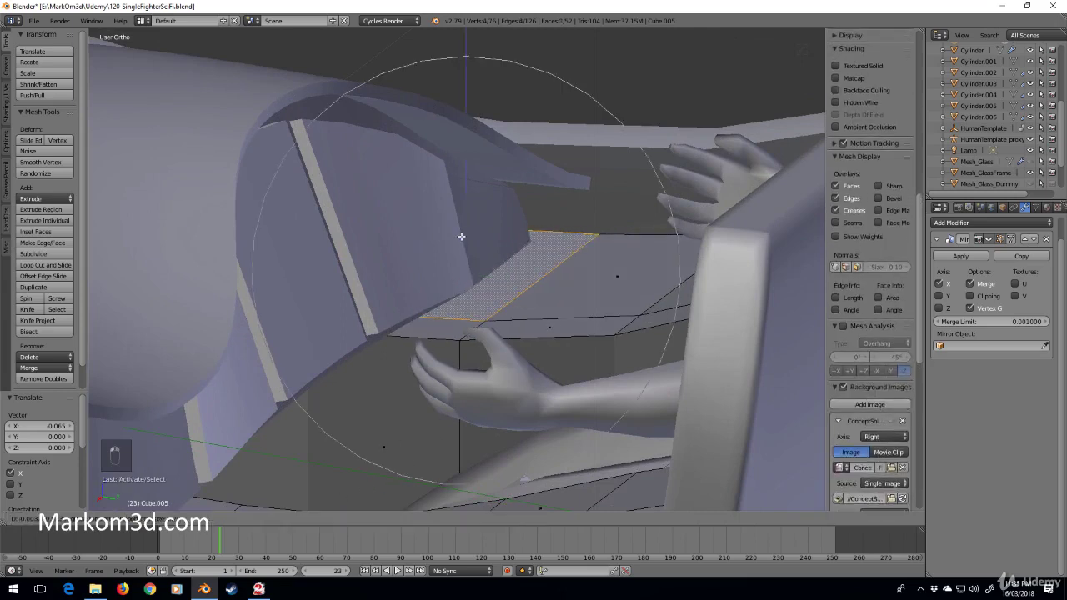
left_click_drag(464, 234, 456, 252)
scroll(465, 263, "down", 2)
key("z")
key("z")
scroll(466, 264, "down", 2)
middle_click_drag(467, 264, 604, 334)
key("Tab")
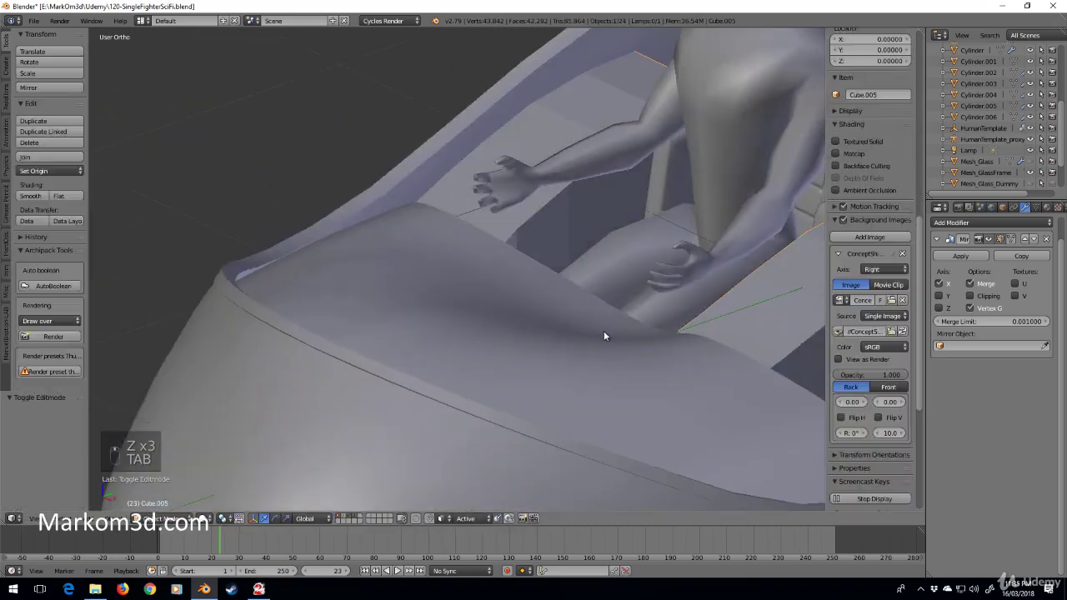
- Add a Subdivision Surface modifier to the console mesh
scroll(603, 333, "down", 4)
key("Tab")
middle_click_drag(539, 279, 623, 282)
left_click(988, 222)
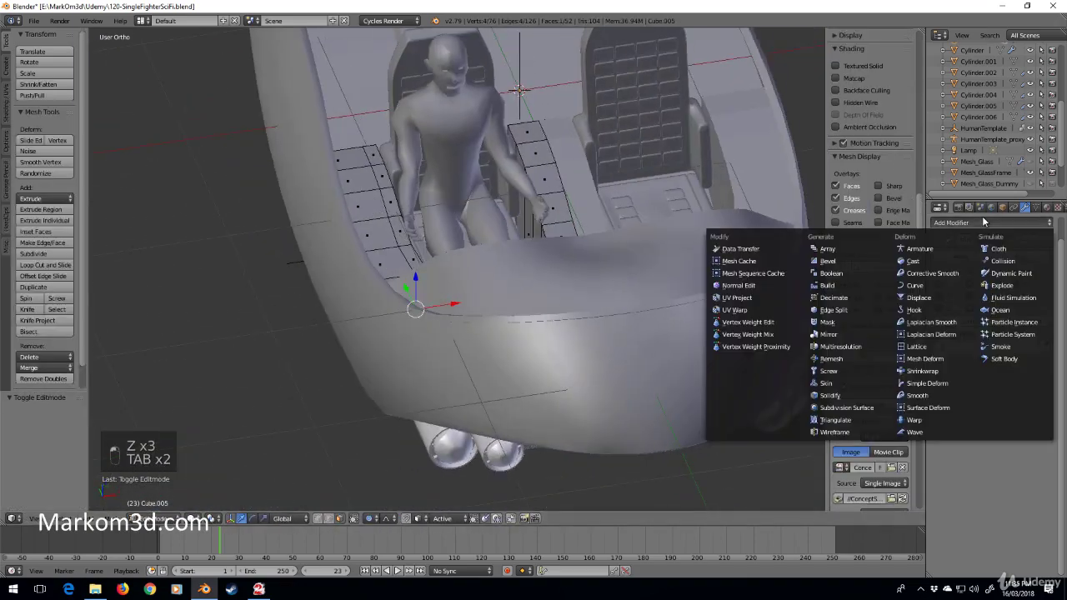
left_click(867, 407)
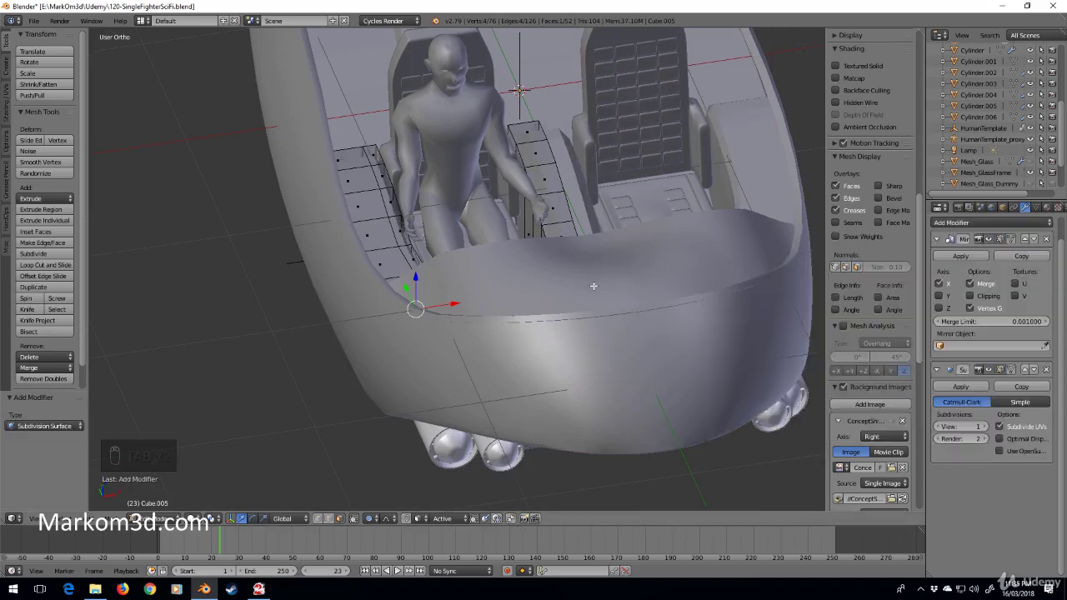
- Add three supporting edge loops to the centre console, one lengthwise near its seat-side edge and two around its rear top edge
middle_click_drag(589, 289, 667, 315)
middle_click_drag(756, 280, 305, 362)
key("ctrl+r")
left_click(279, 362)
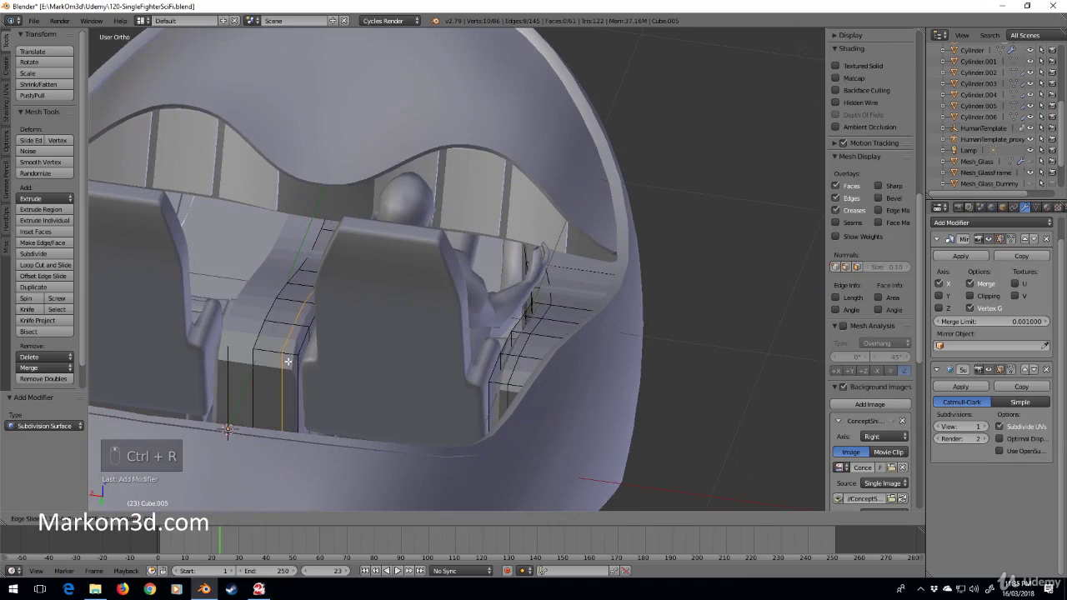
left_click(290, 362)
key("ctrl+r")
left_click(302, 350)
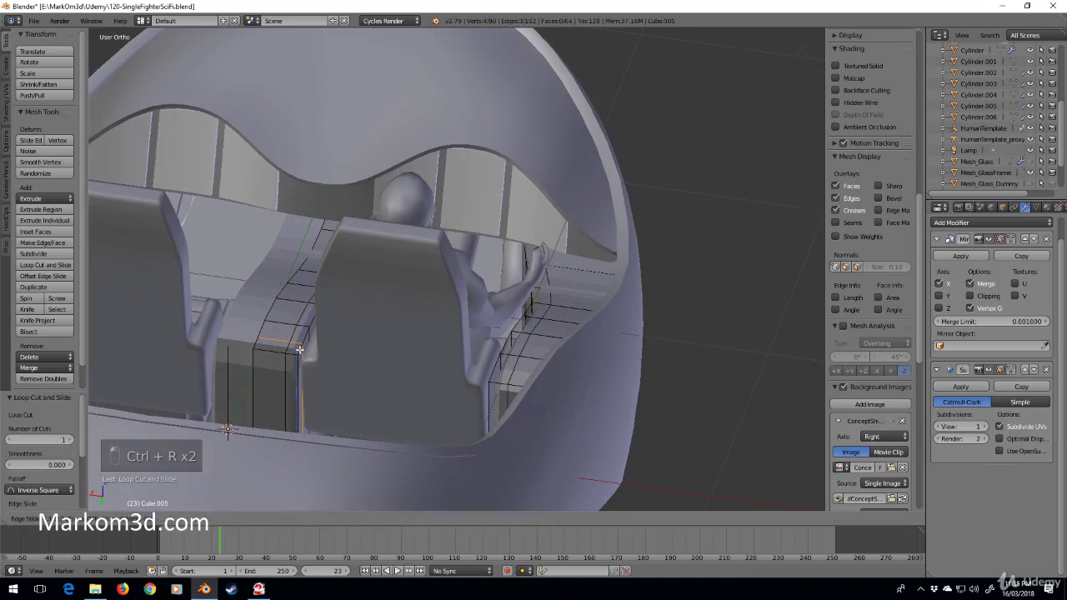
left_click(307, 365)
key("ctrl+r")
left_click(300, 373)
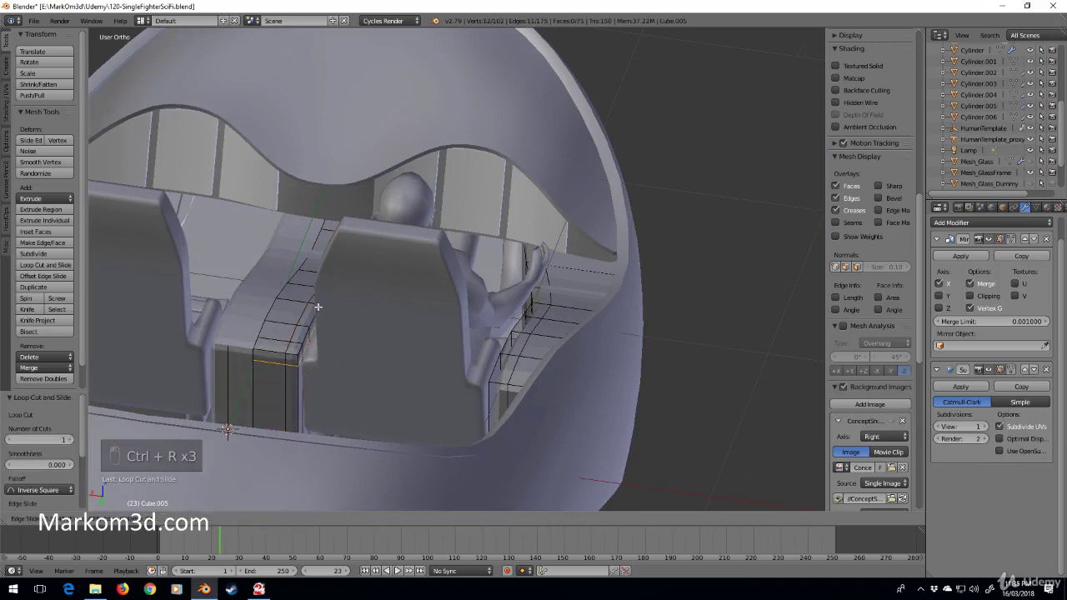
left_click(317, 307)
- Add one more supporting edge loop to the console mesh and shade the consoles smooth
middle_click_drag(331, 321, 614, 346)
key("ctrl+r")
left_click(485, 372)
left_click(489, 359)
key("z")
key("z")
key("Tab")
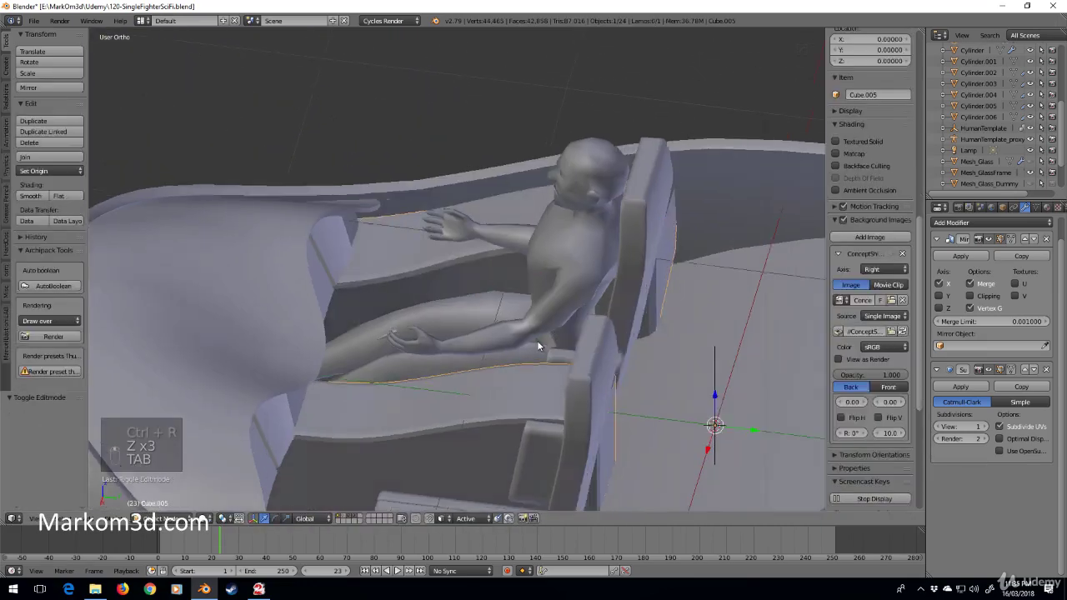
middle_click_drag(538, 344, 468, 344)
left_click(30, 195)
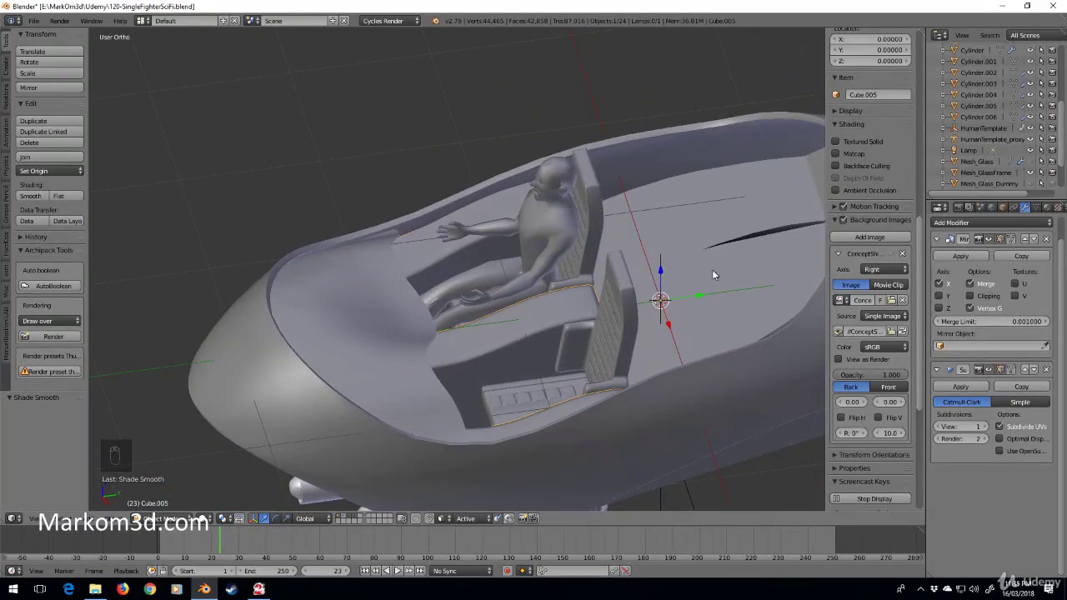
- Add a cylinder mesh at the 3D cursor and rotate its geometry 90 degrees about X
middle_click_drag(711, 269, 548, 291)
middle_click_drag(367, 427, 556, 358)
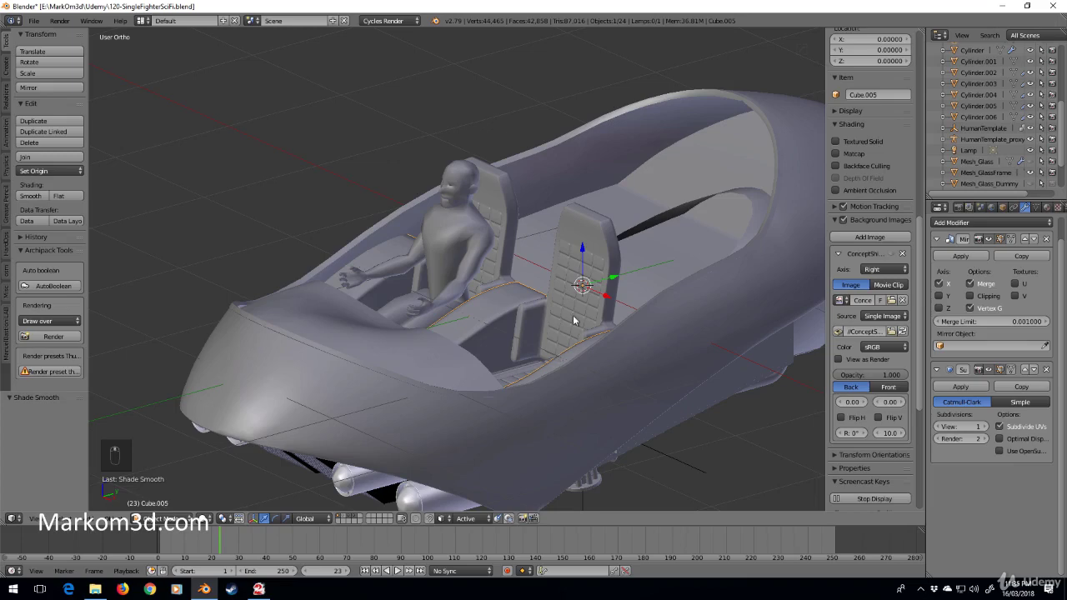
middle_click_drag(573, 315, 746, 288)
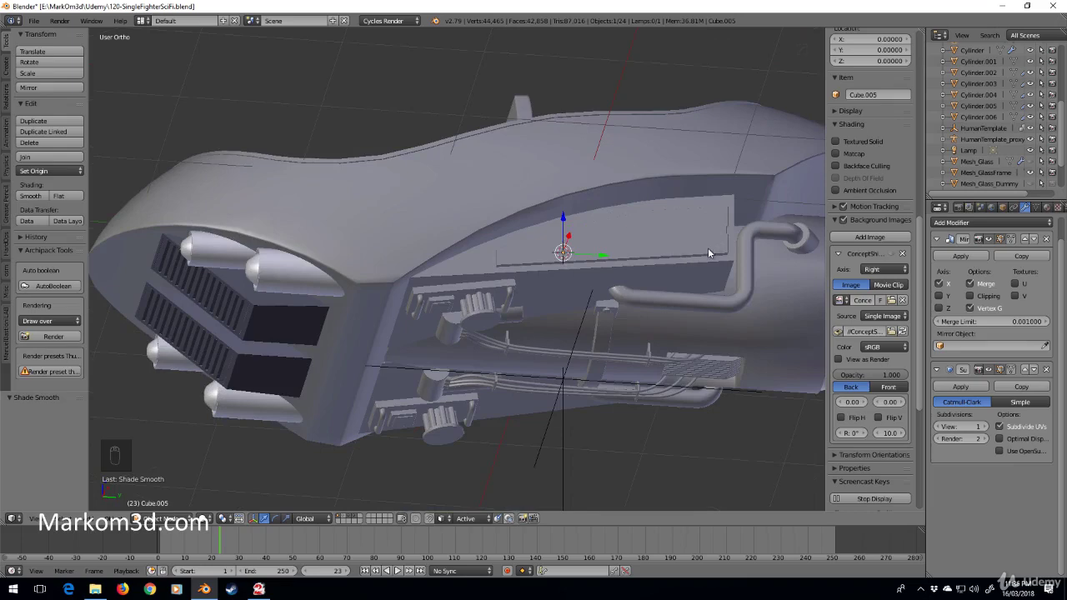
middle_click_drag(702, 243, 498, 230)
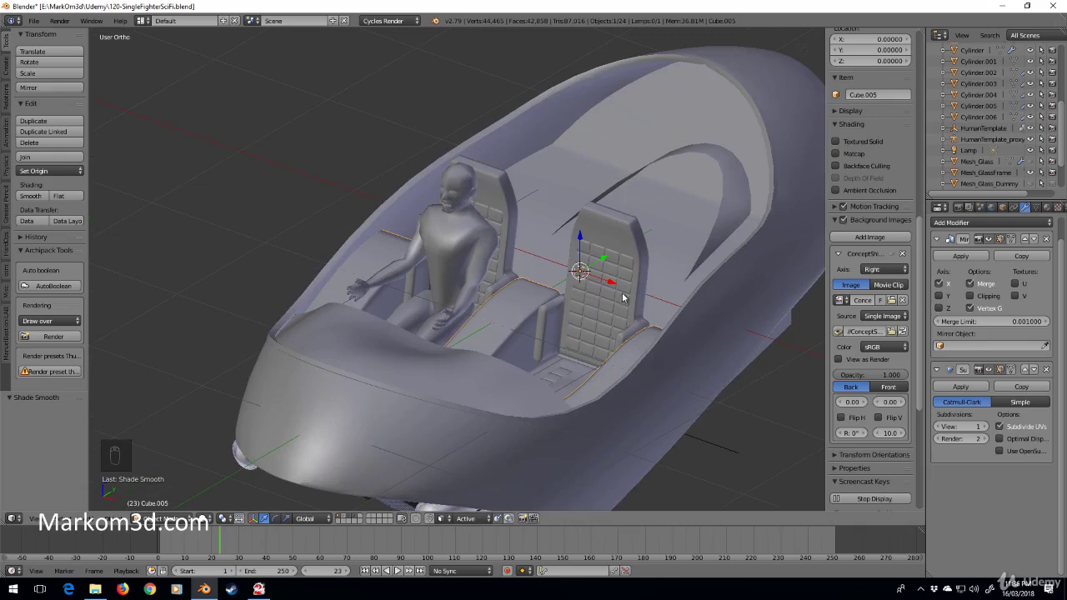
key("shift+a")
mouse_move(604, 302)
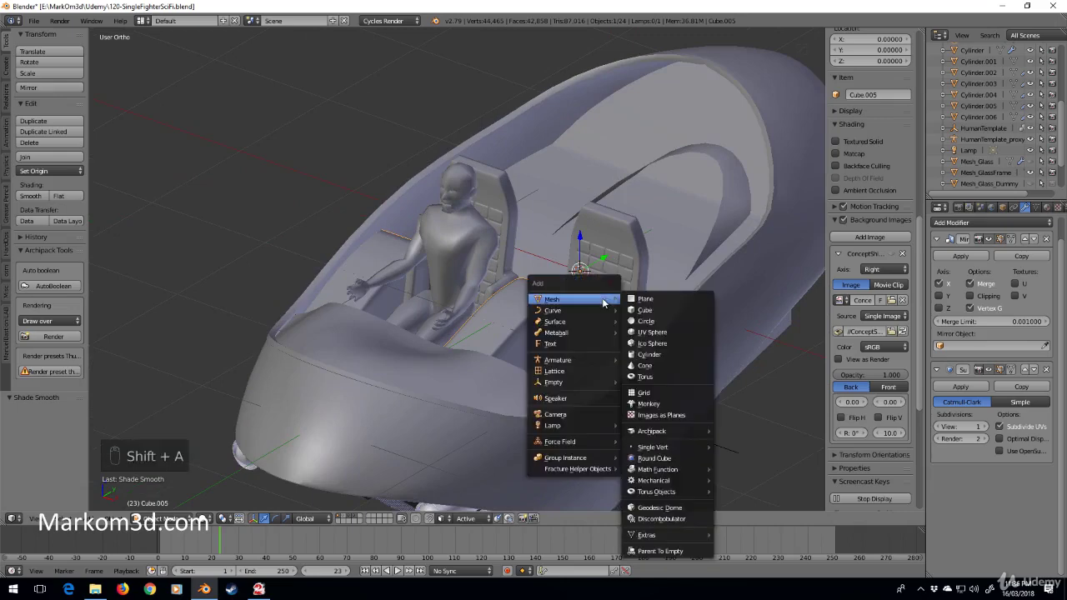
left_click(667, 354)
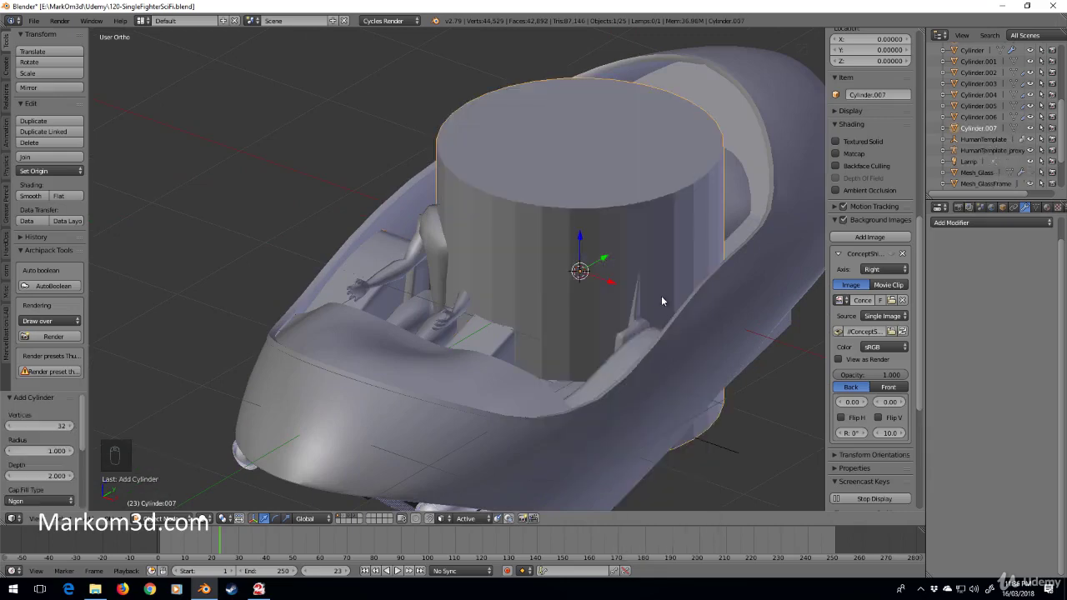
key("Tab")
type("r")
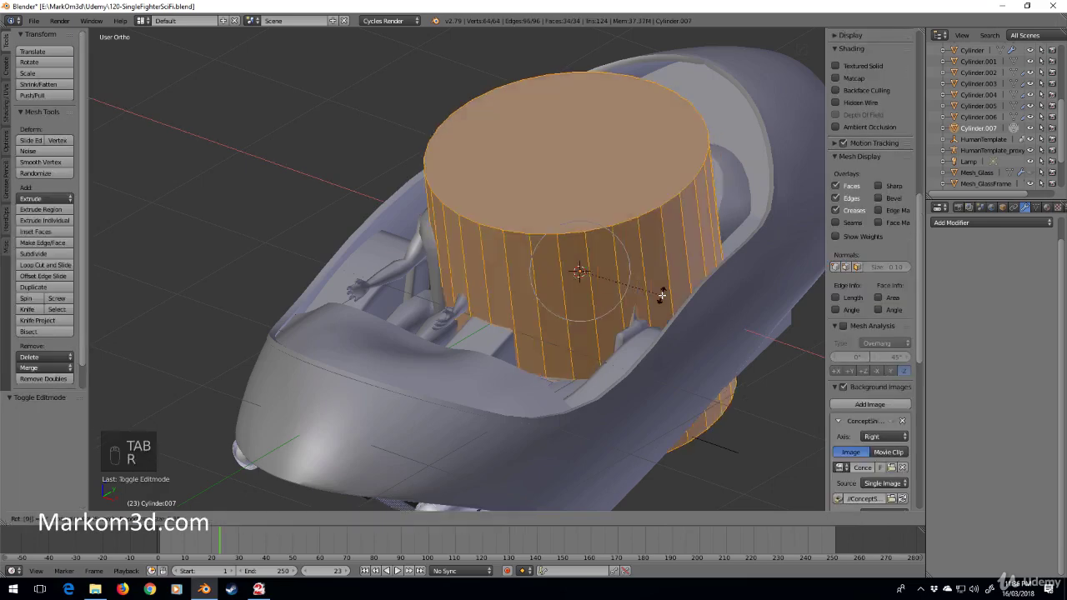
type("x90")
key("Return")
- Move the cylinder 0.636 and another 0.039 along Y, placing it just behind the seats
left_click_drag(600, 259, 649, 228)
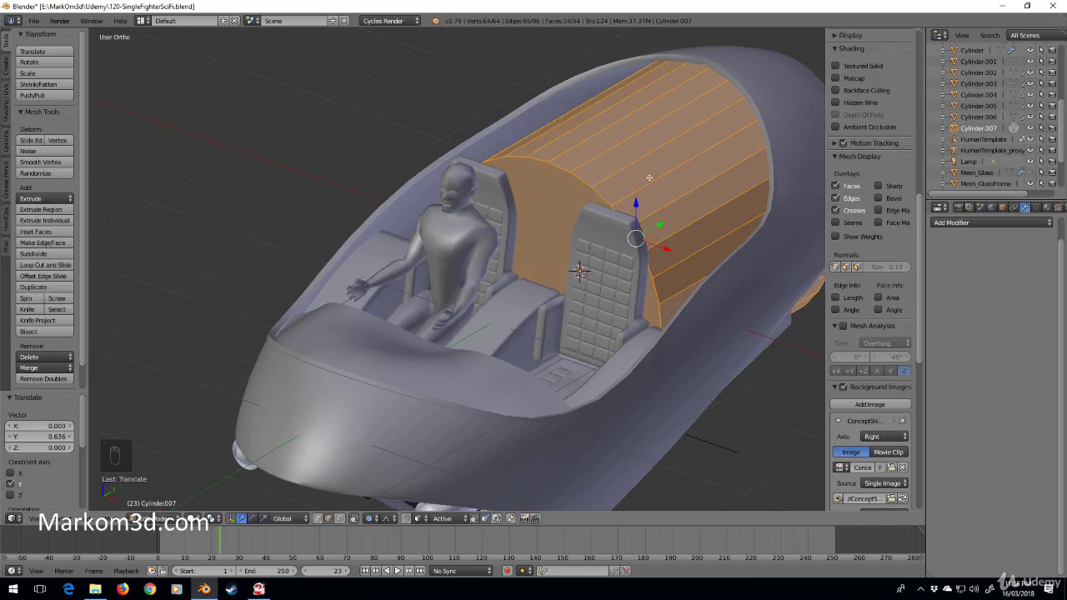
key("KP_3")
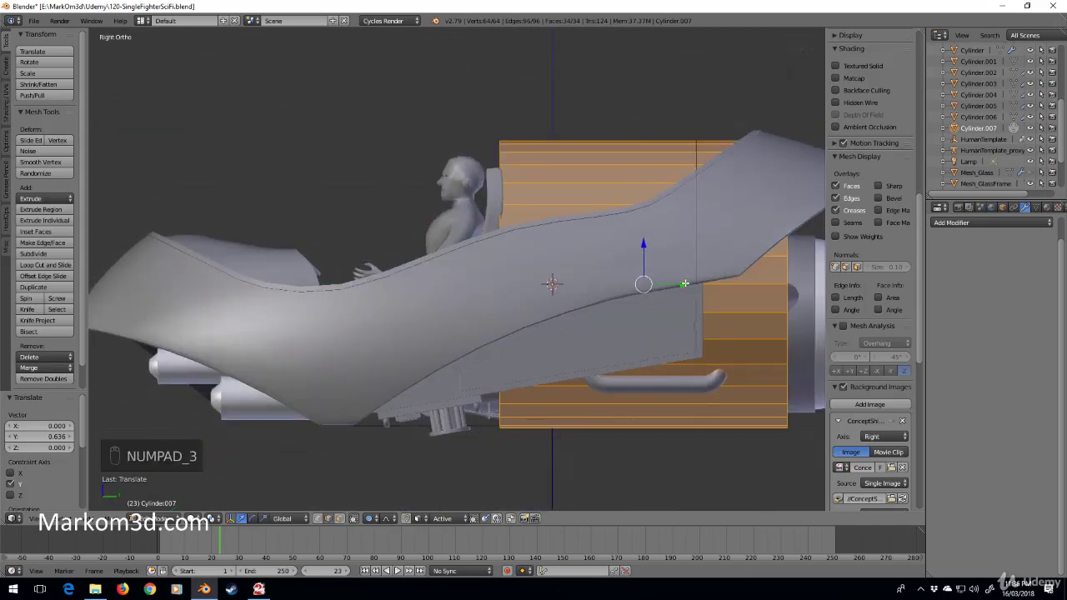
left_click_drag(684, 284, 690, 285)
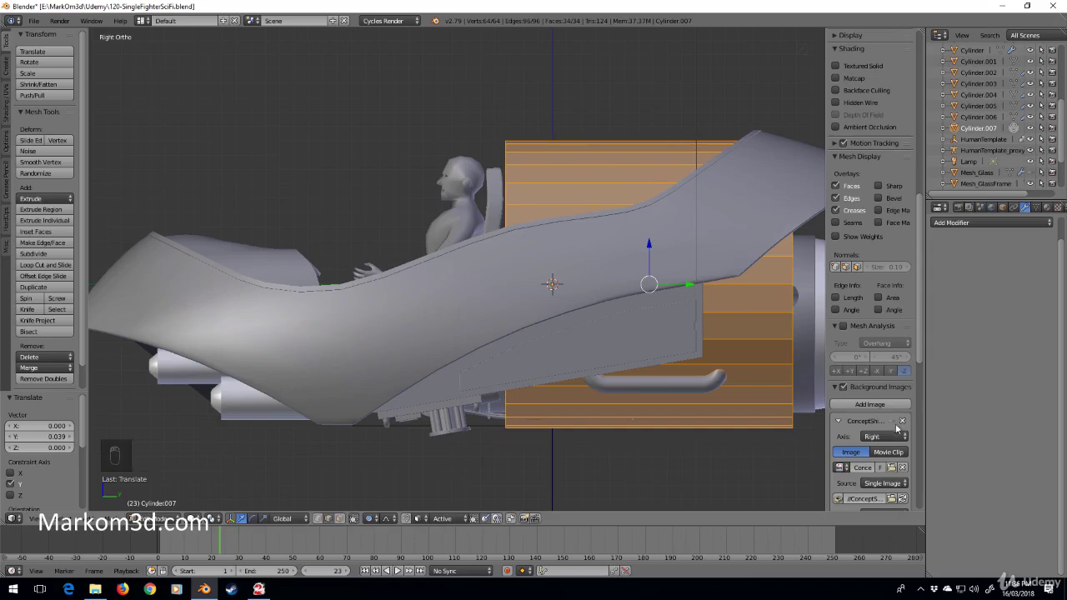
- Set the background concept image's vertical offset to 6.30 so the sketch can be studied above the model in the right view
key("z")
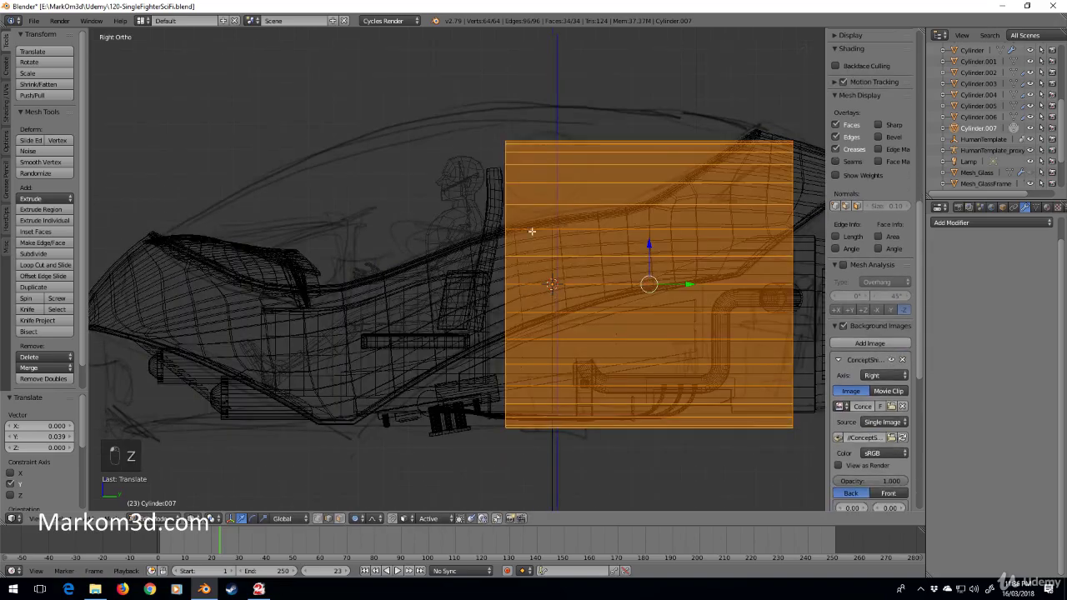
key("KP_8")
key("KP_7")
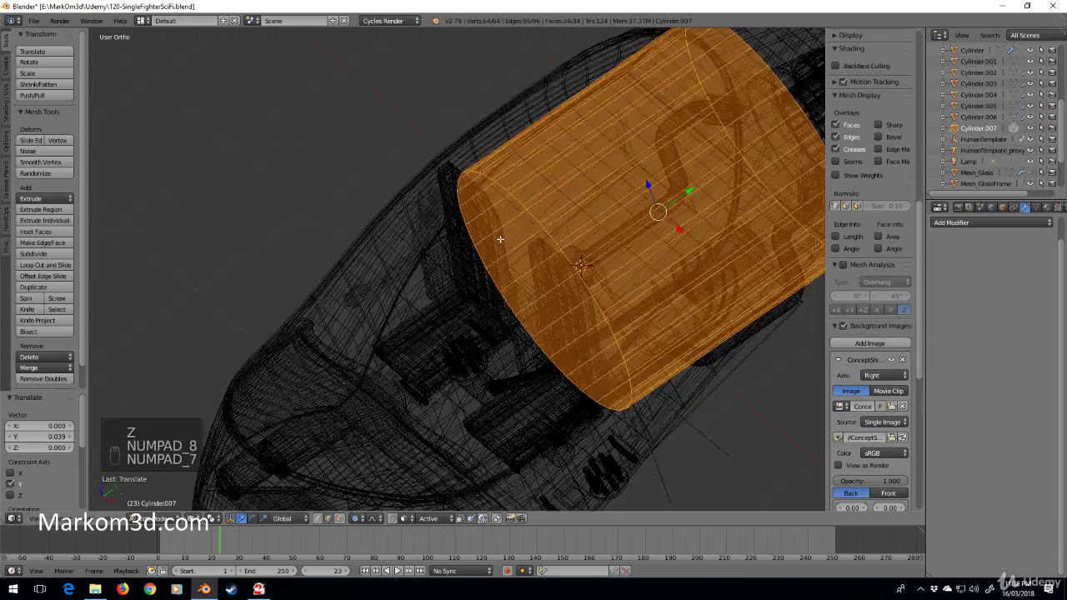
key("KP_0")
key("KP_1")
key("KP_1")
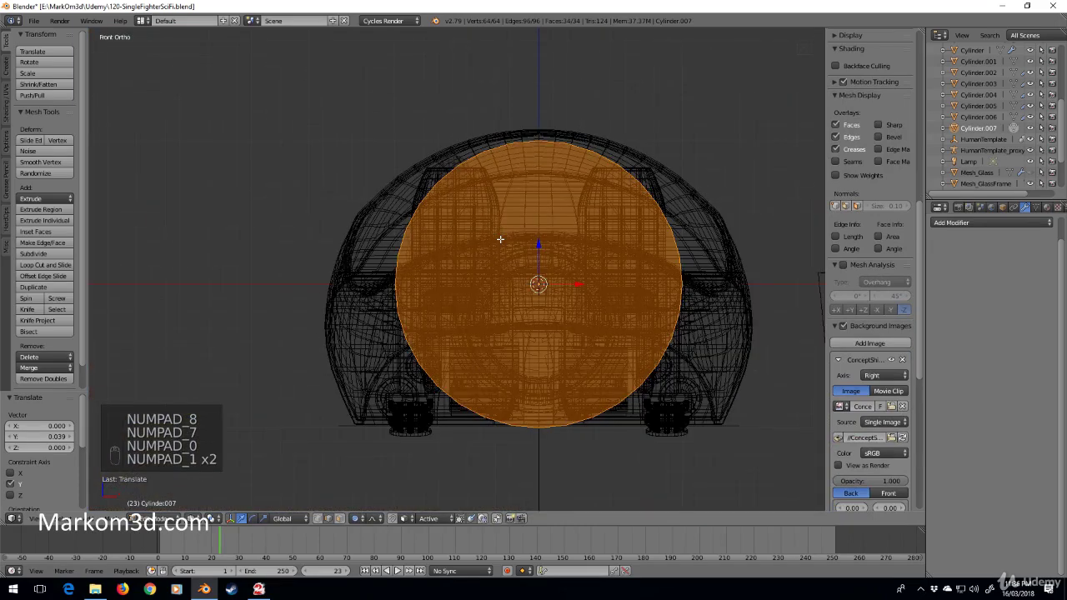
key("KP_3")
scroll(913, 417, "down", 3)
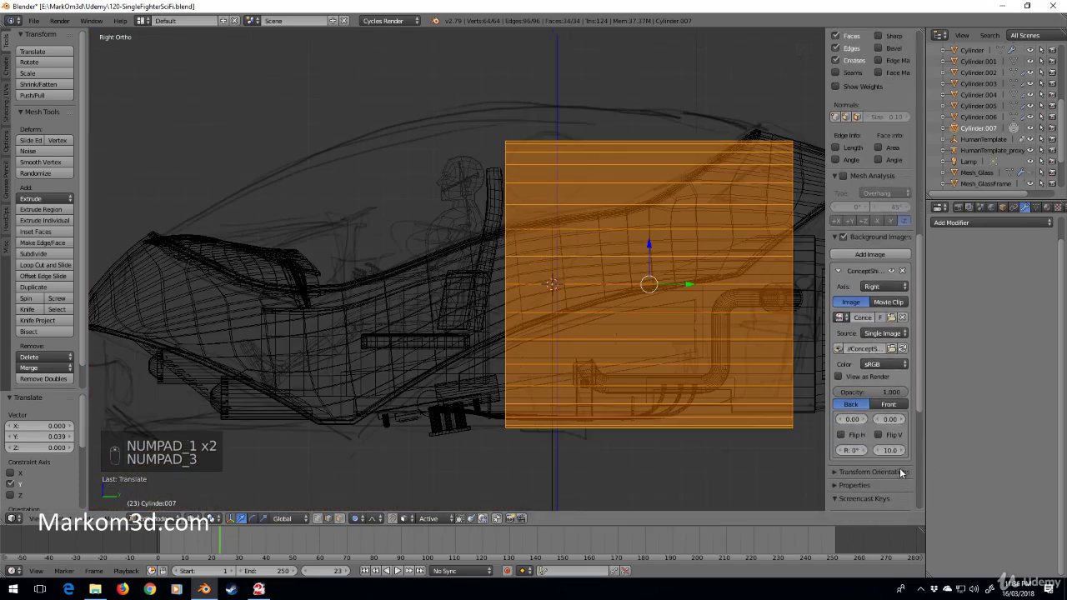
left_click_drag(890, 419, 950, 419)
scroll(555, 173, "down", 2)
middle_click_drag(555, 173, 513, 311, "shift")
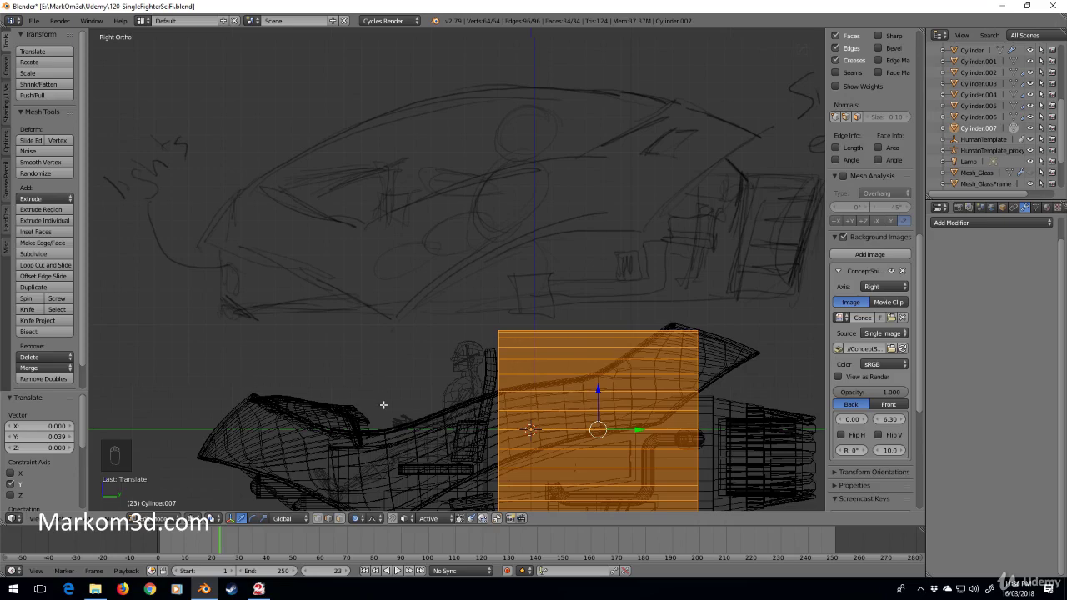
middle_click_drag(446, 357, 470, 303, "shift")
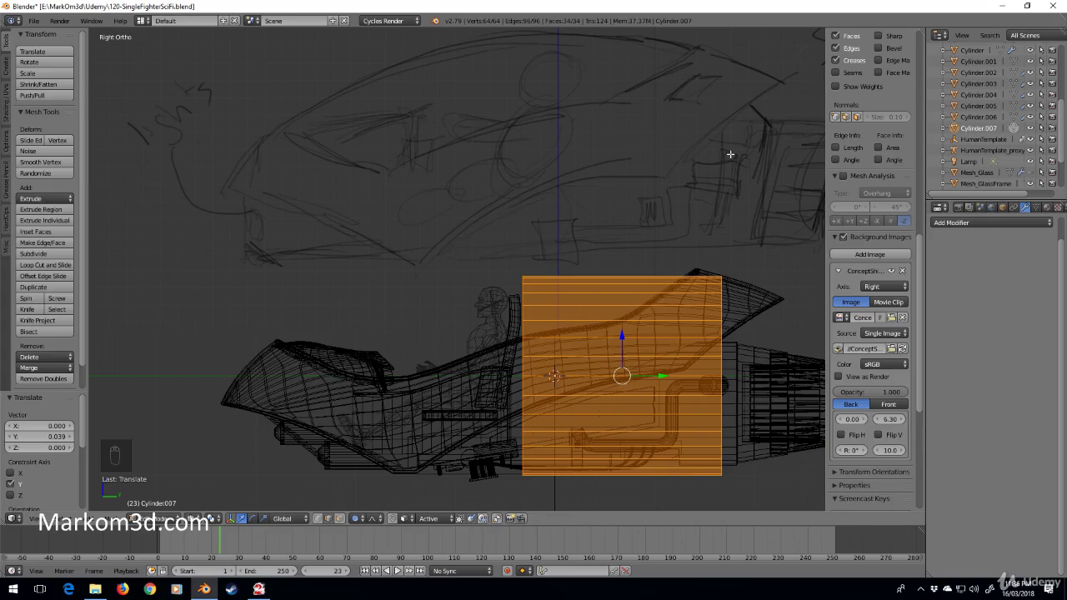
- Scale the cylinder by 1.326 along X so it spans the width of the hull behind the seats
middle_click_drag(632, 269, 696, 344)
key("z")
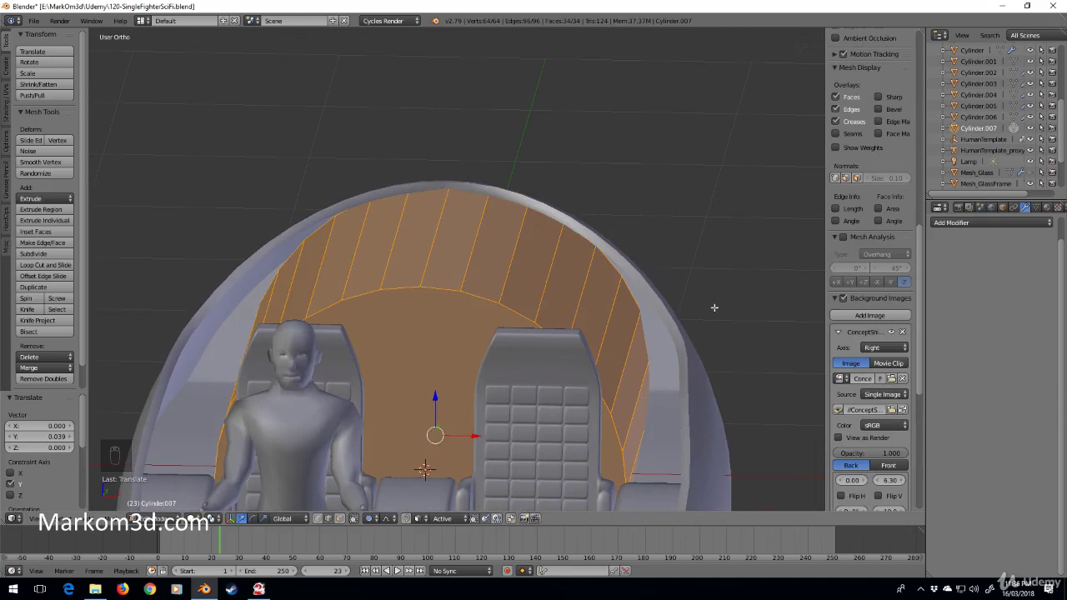
key("s")
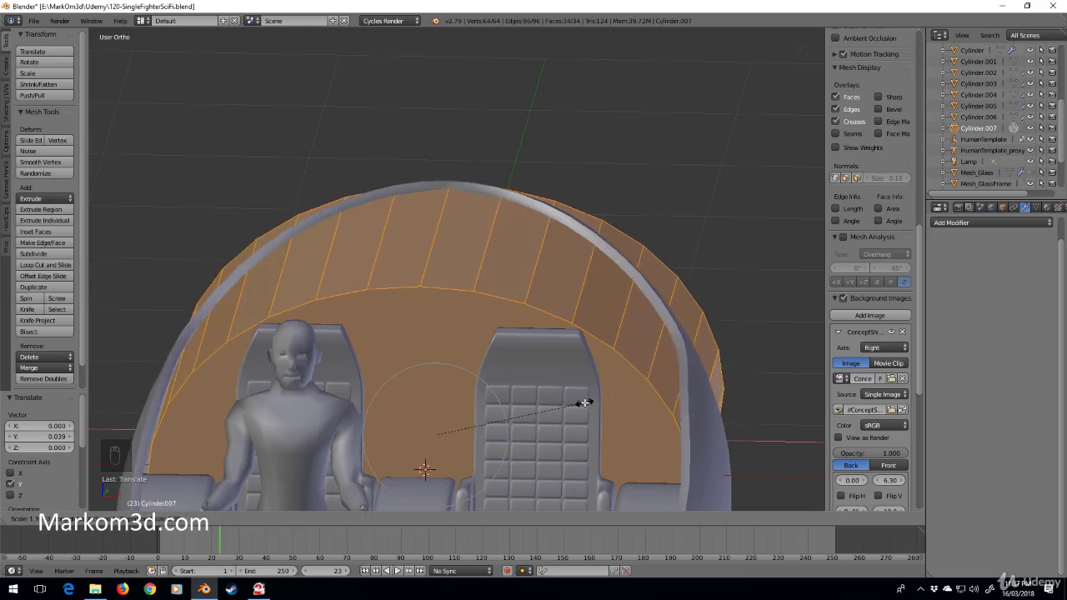
left_click(586, 403)
middle_click_drag(640, 401, 523, 383)
scroll(530, 382, "down", 4)
middle_click_drag(588, 386, 547, 407)
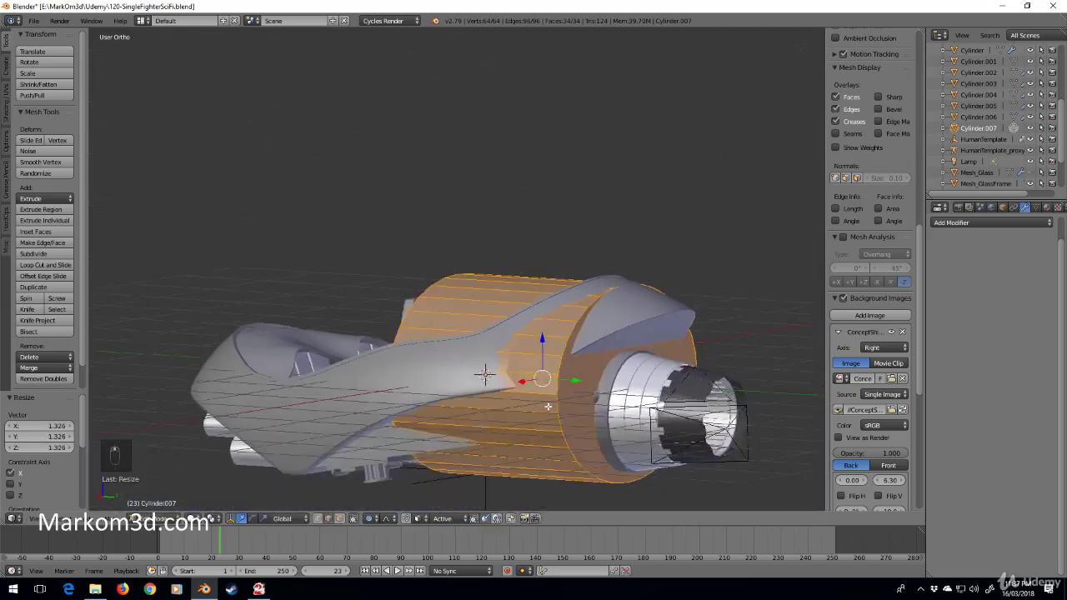
- Delete the cap face at the rear end of the cylinder
right_click(563, 465)
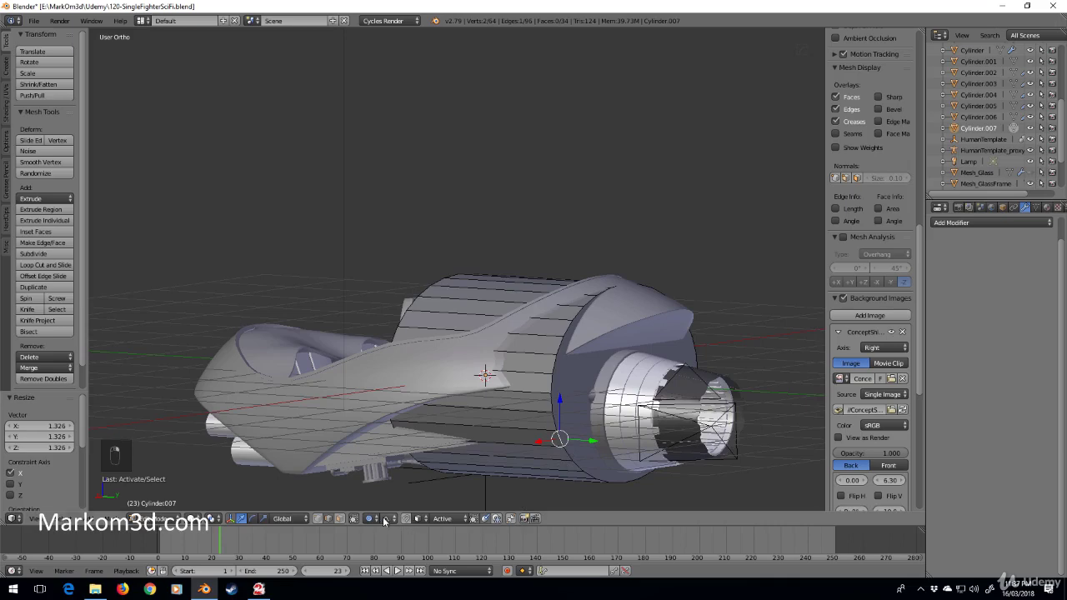
left_click(340, 519)
right_click(578, 392)
key("Delete")
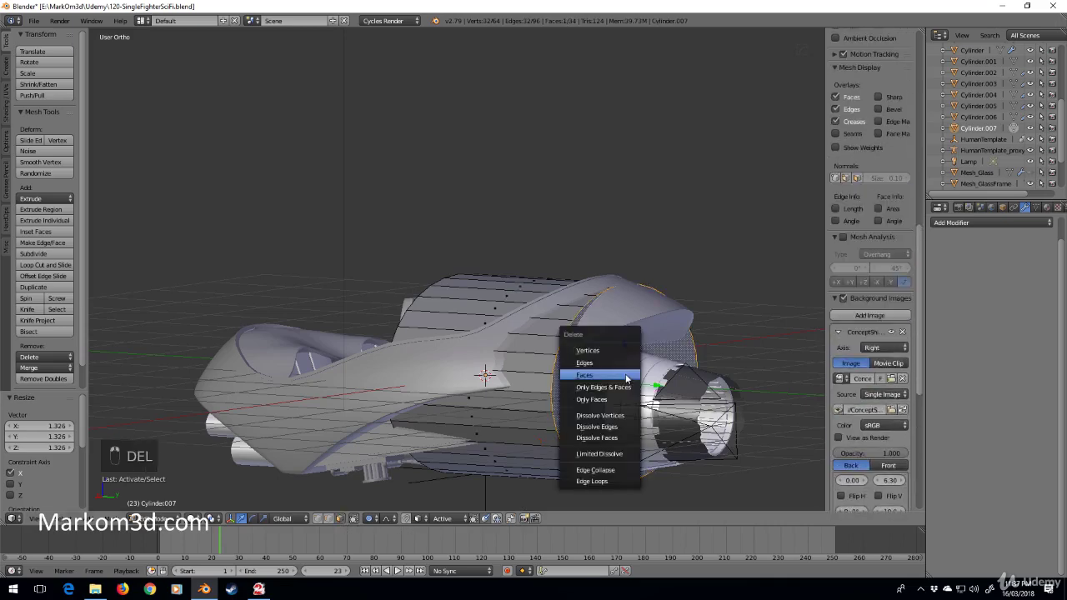
left_click(608, 376)
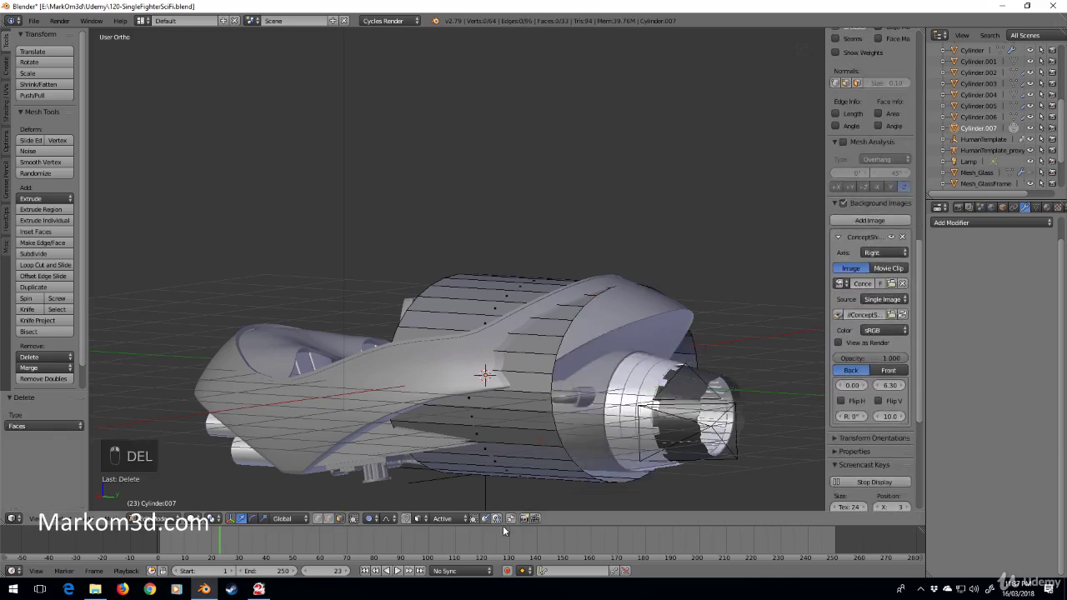
- Adjust the cylinder's open rear edge loop along Y, finishing with a move of 0.082
right_click(556, 392, "alt")
left_click_drag(656, 385, 638, 384)
middle_click_drag(640, 384, 584, 383)
key("g")
key("y")
left_click(577, 342)
scroll(583, 383, "down", 1)
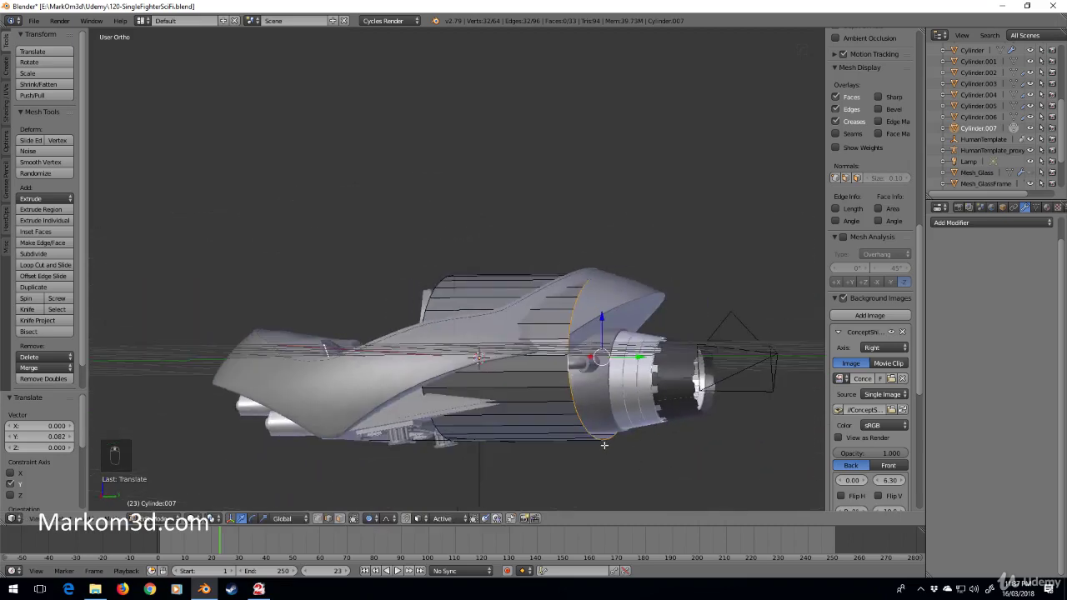
right_click(575, 437)
key("KP_3")
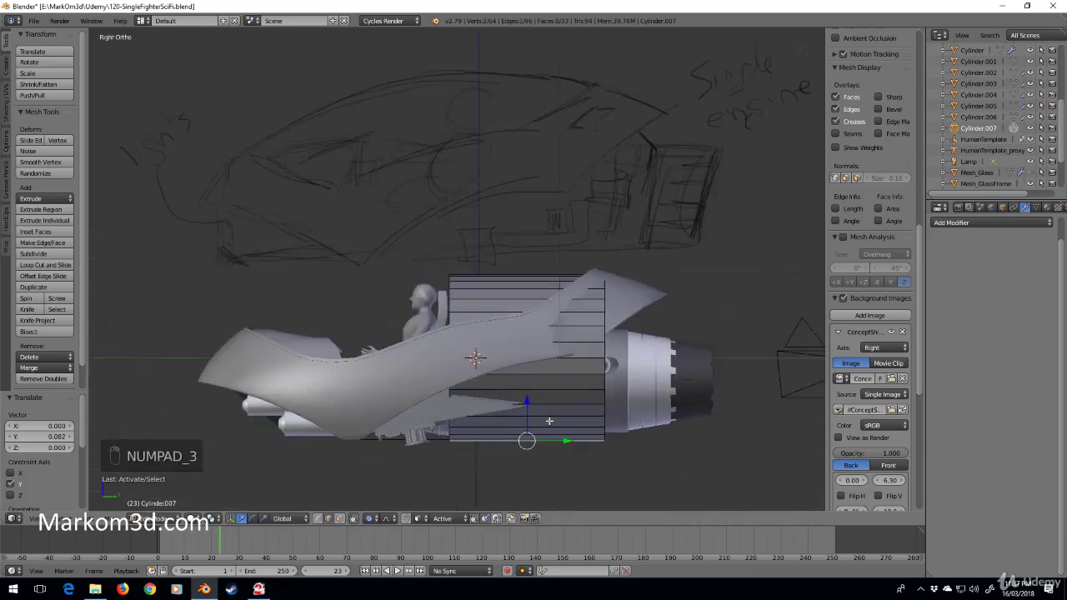
middle_click_drag(549, 421, 355, 549)
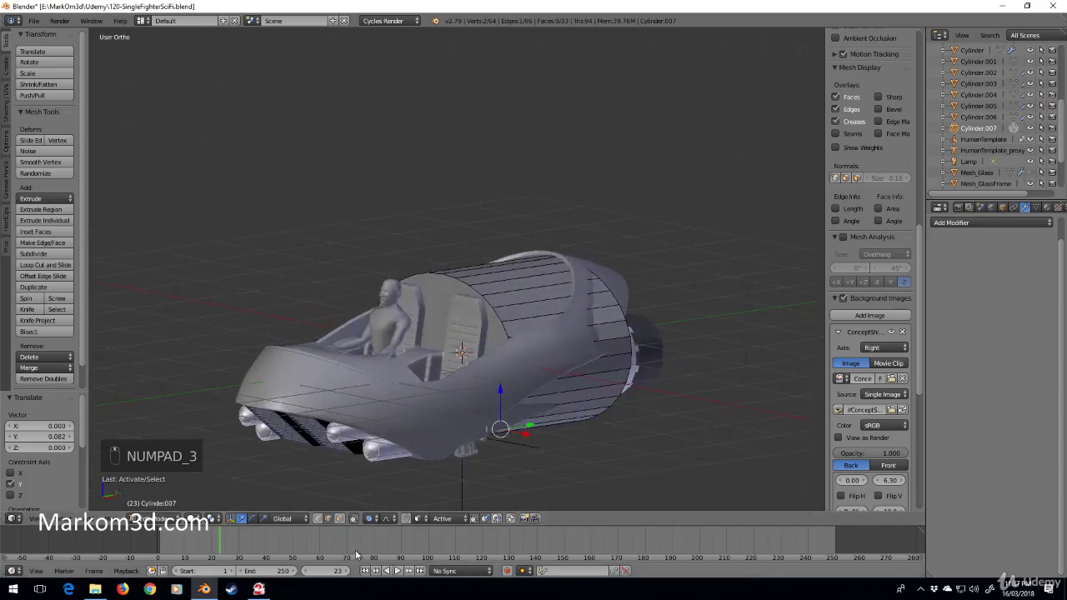
- Select the cylinder's front cap face behind the seats in face selection mode
left_click(340, 518)
right_click(438, 351)
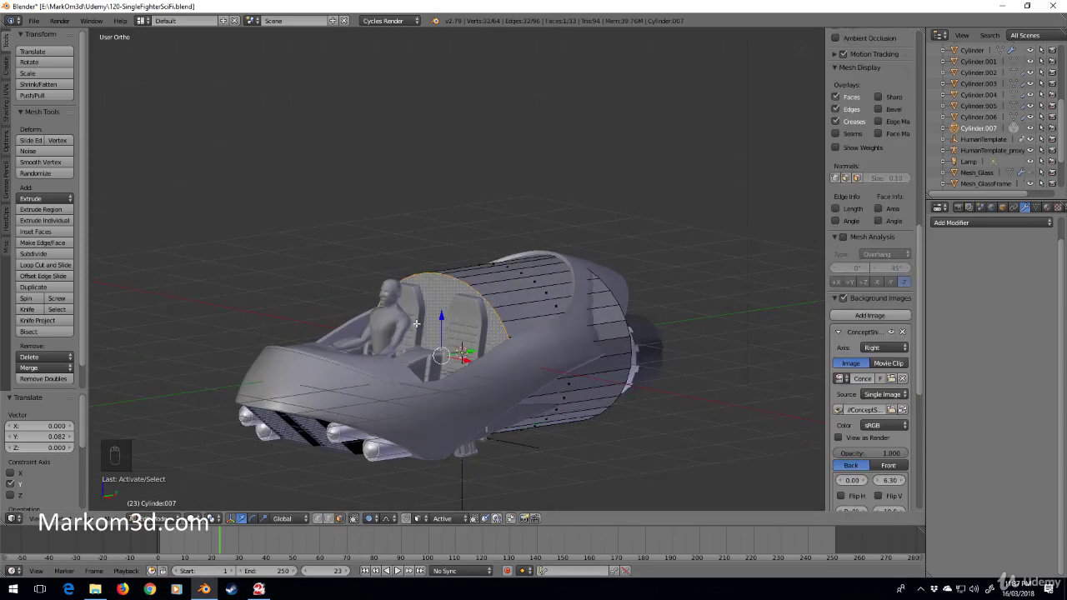
middle_click_drag(421, 324, 517, 369)
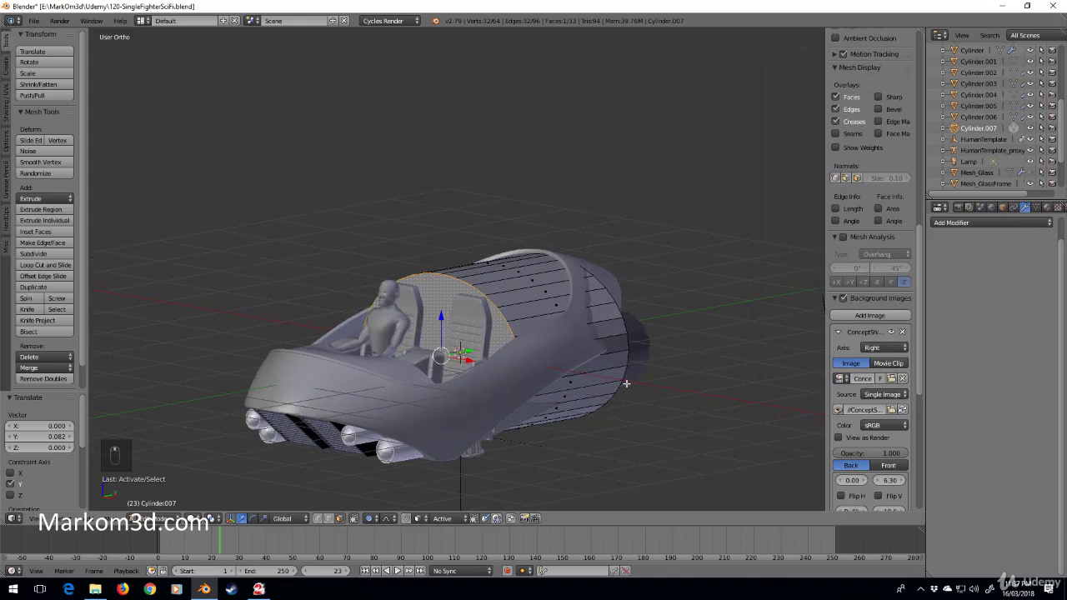
- Try insetting the cylinder's front cap face freehand, including once with a thickness of 0.8551, and undo each inset
key("i")
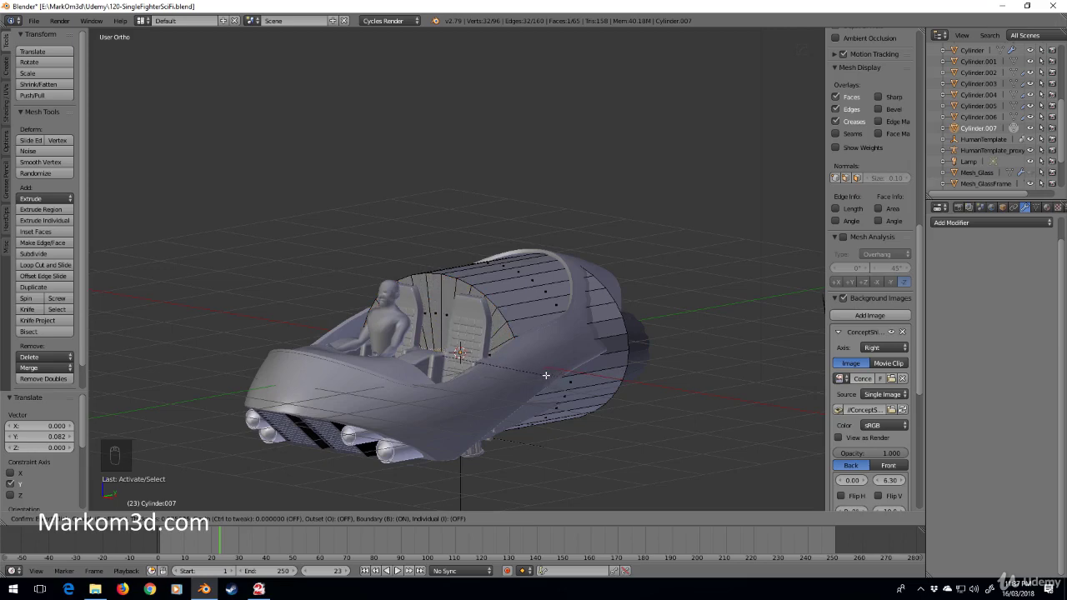
left_click(551, 376)
middle_click_drag(552, 376, 556, 426)
scroll(556, 425, "up", 6)
key("ctrl+z")
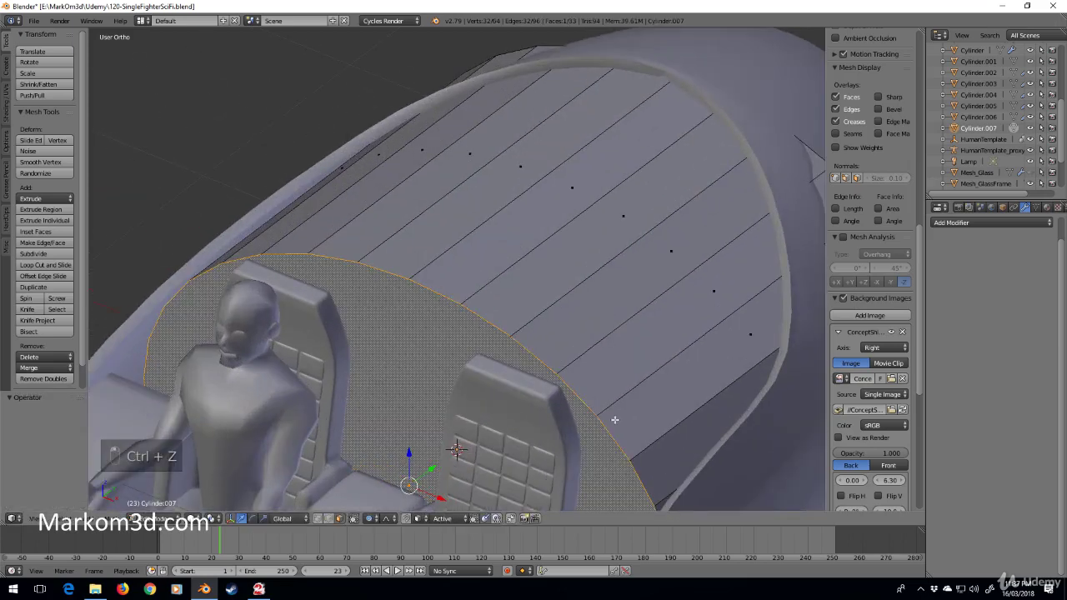
key("i")
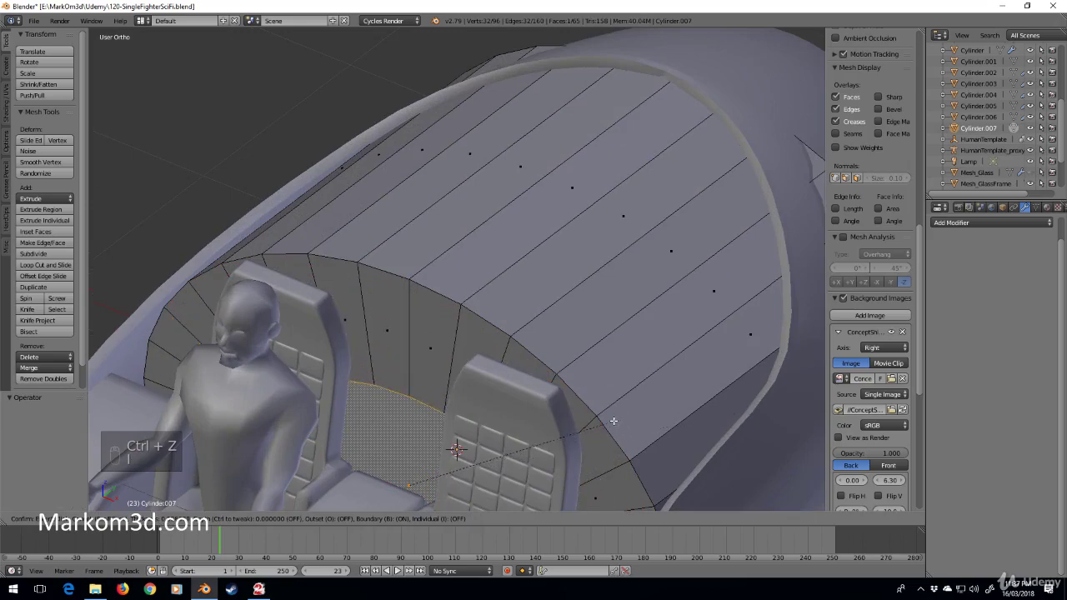
left_click(543, 430)
scroll(556, 442, "down", 3)
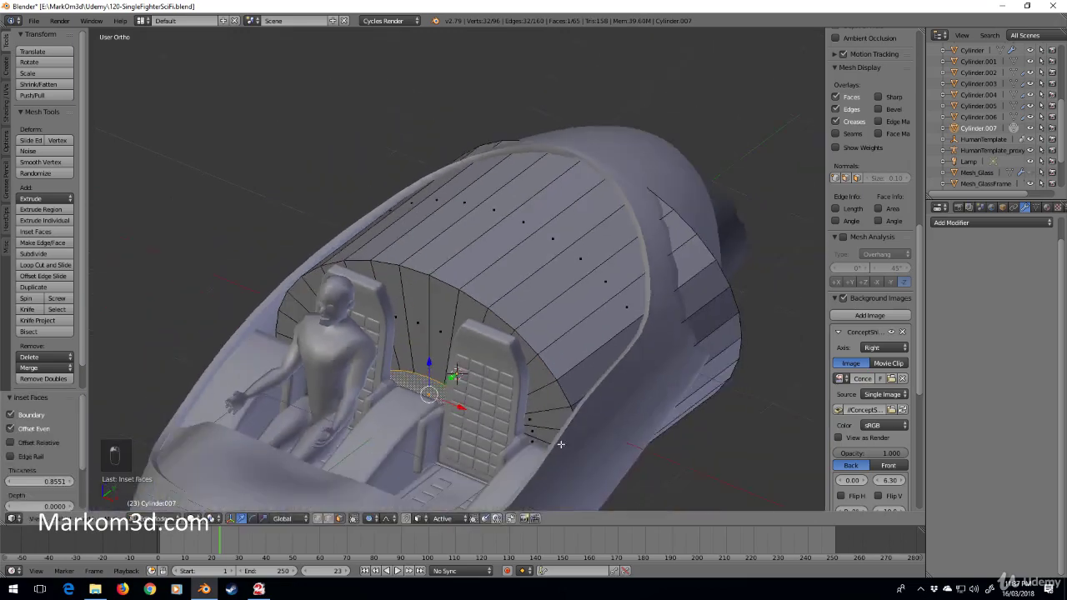
scroll(554, 445, "up", 1)
key("z")
middle_click_drag(524, 445, 559, 439)
key("z")
key("ctrl+z")
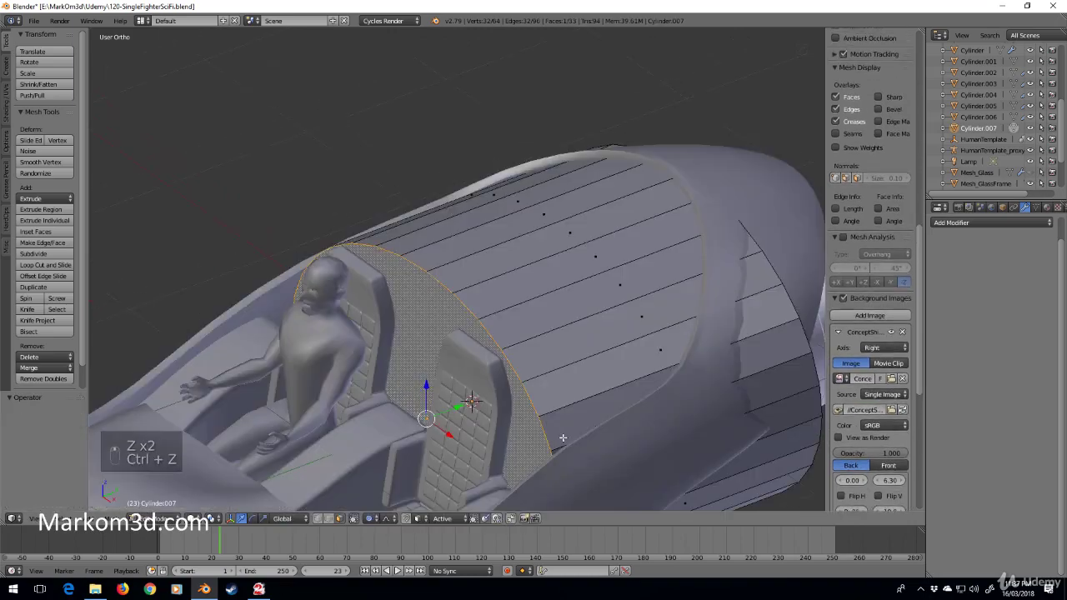
- Inset the cylinder's front cap face with a thickness of 0.7686
key("z")
key("i")
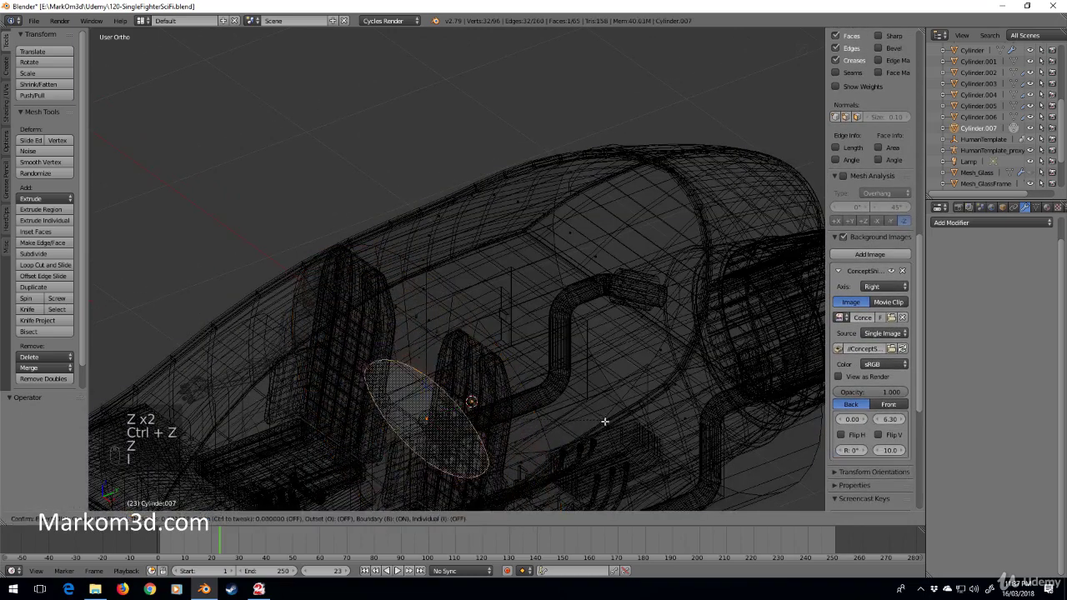
left_click(600, 422)
key("z")
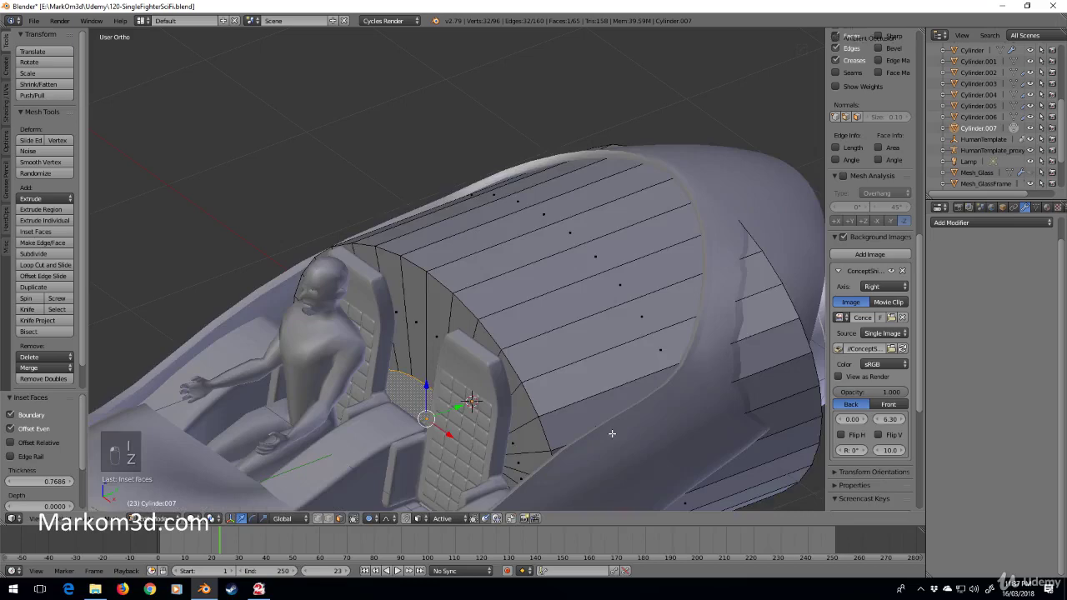
- Delete all faces in the lower half of the cylinder, working in the right wireframe view
scroll(617, 431, "down", 4)
middle_click_drag(624, 429, 575, 388)
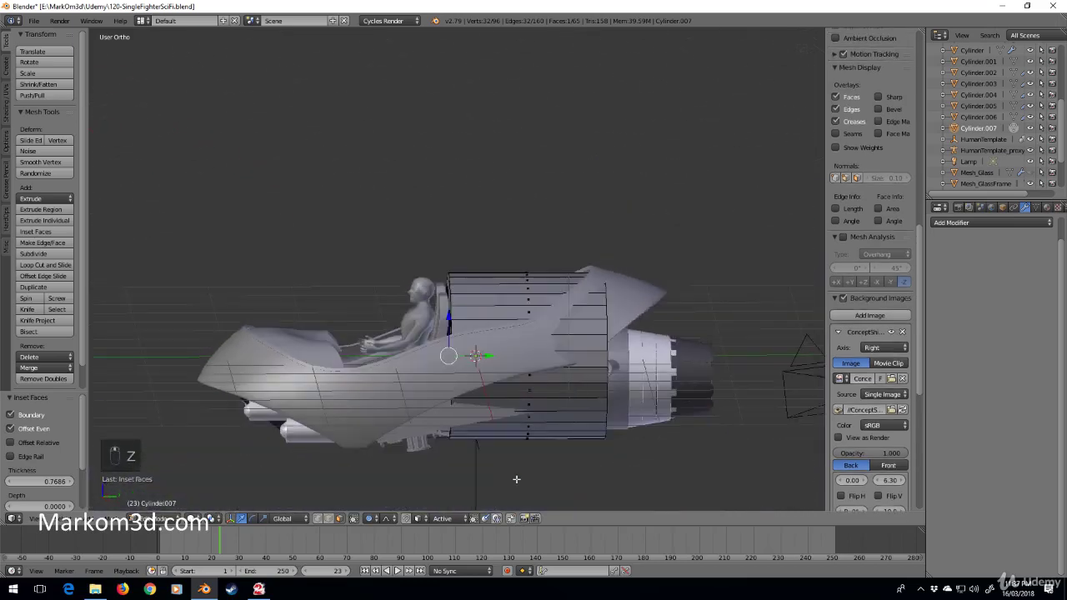
key("KP_3")
key("z")
key("n")
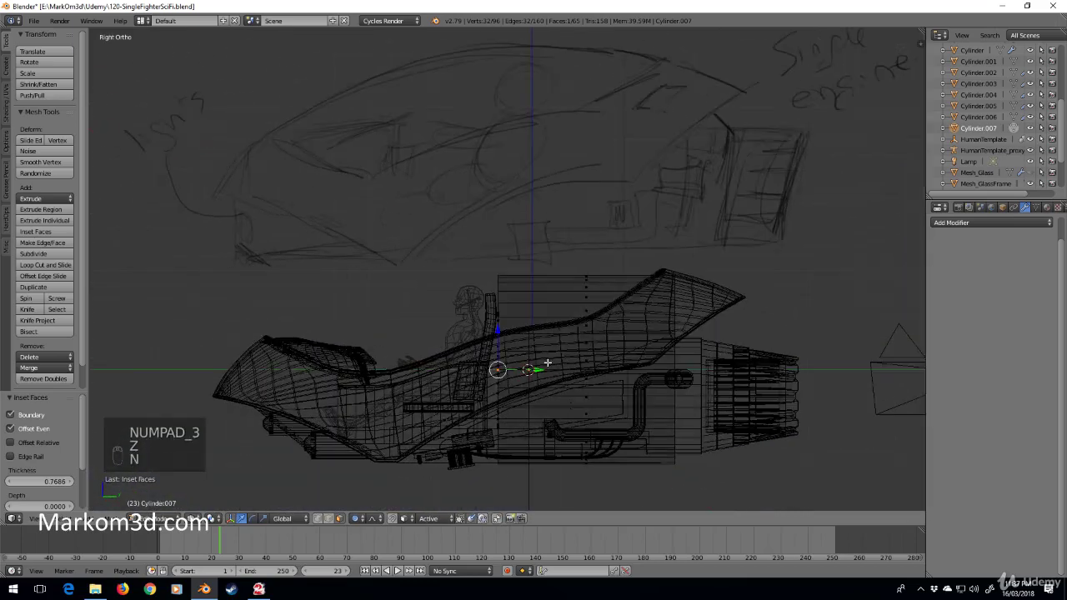
key("n")
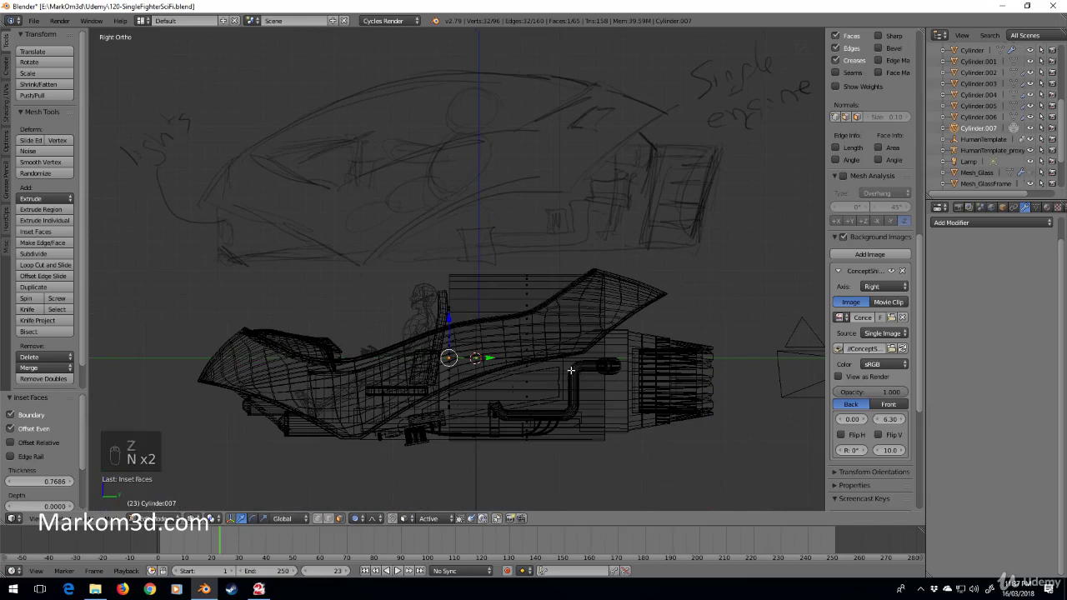
key("b")
left_click_drag(585, 360, 438, 491)
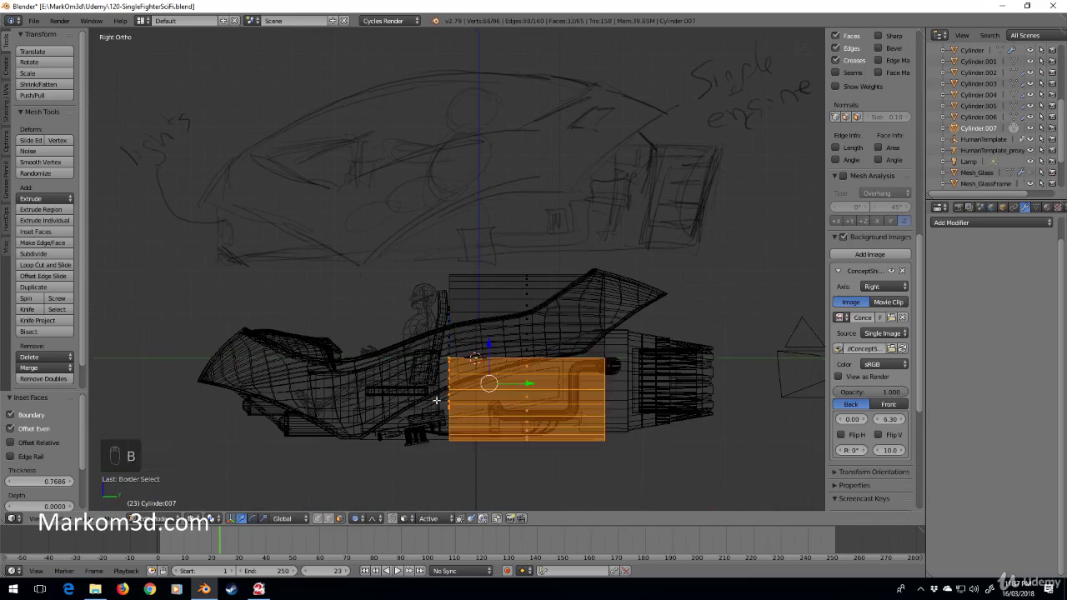
middle_click_drag(437, 492, 492, 410)
key("Delete")
left_click(491, 410)
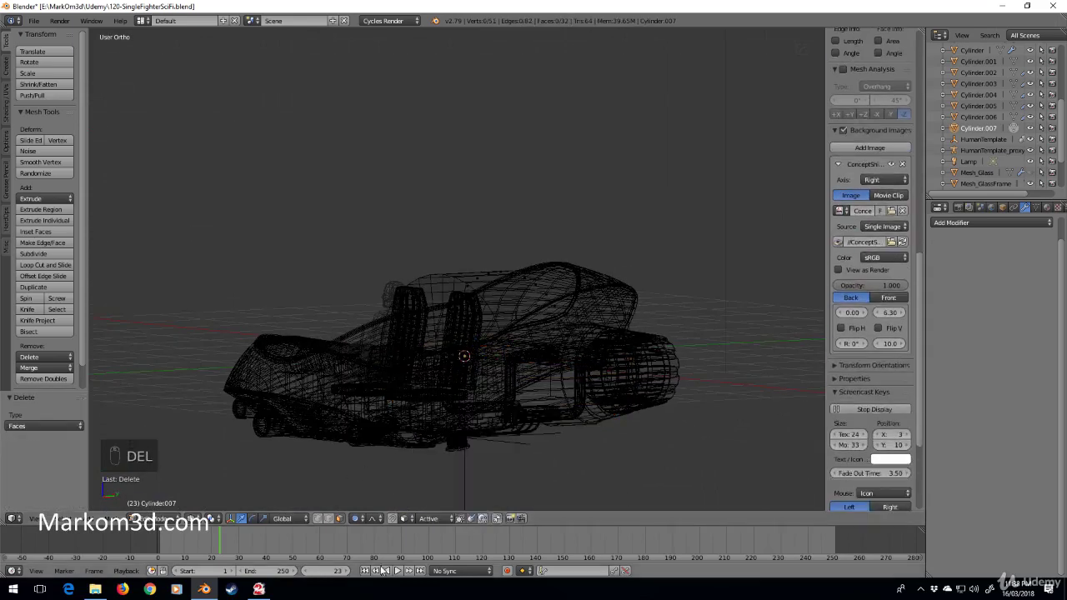
- Select the half cylinder's lower open edges on both sides and across the front cap, and flatten them by scaling Z to 0
key("z")
right_click(621, 363, "alt")
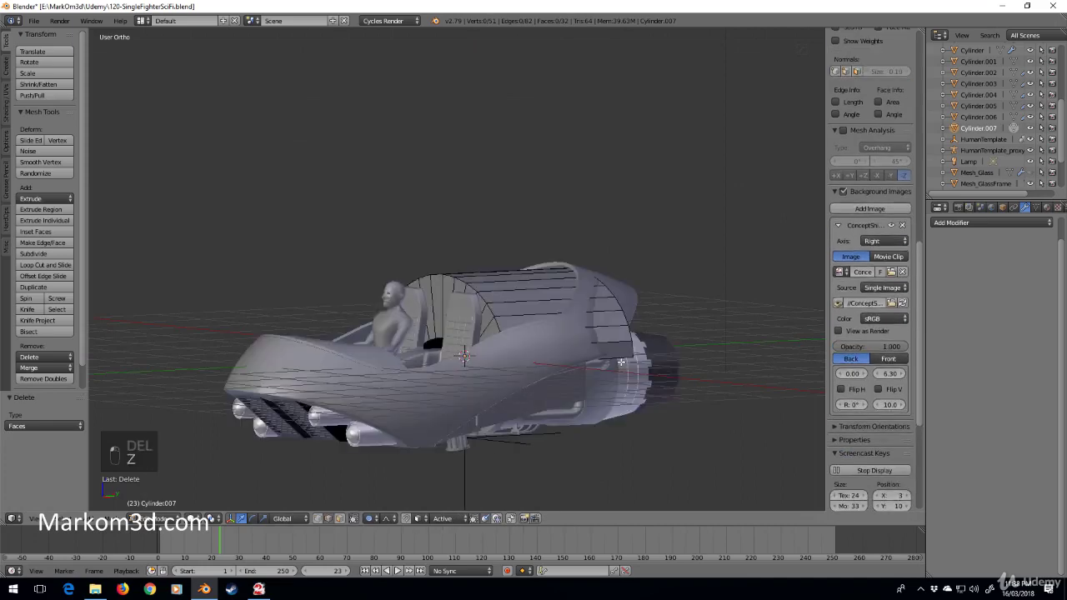
key("z")
middle_click_drag(611, 398, 500, 395)
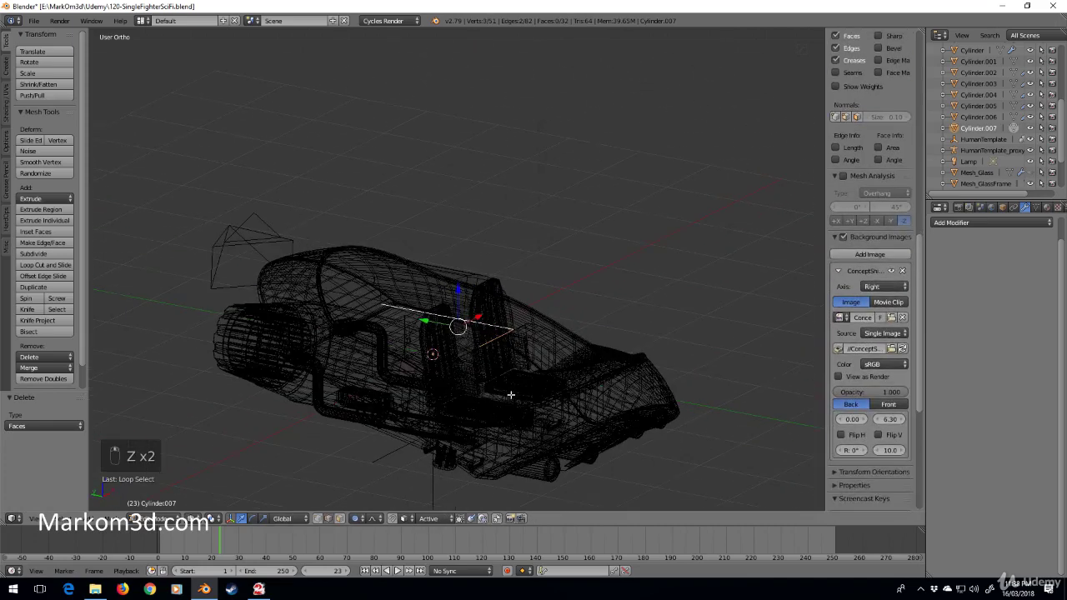
key("z")
scroll(493, 395, "up", 3)
scroll(493, 395, "up", 1)
right_click(209, 463, "alt+shift")
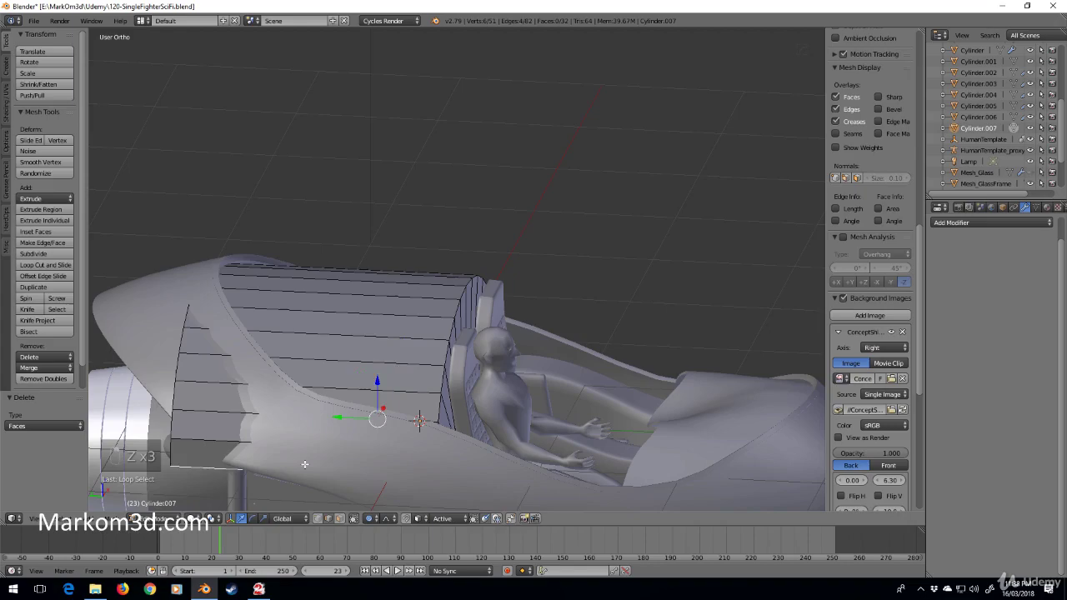
middle_click_drag(570, 447, 488, 455)
key("z")
scroll(468, 417, "up", 2)
right_click(441, 435, "alt+shift")
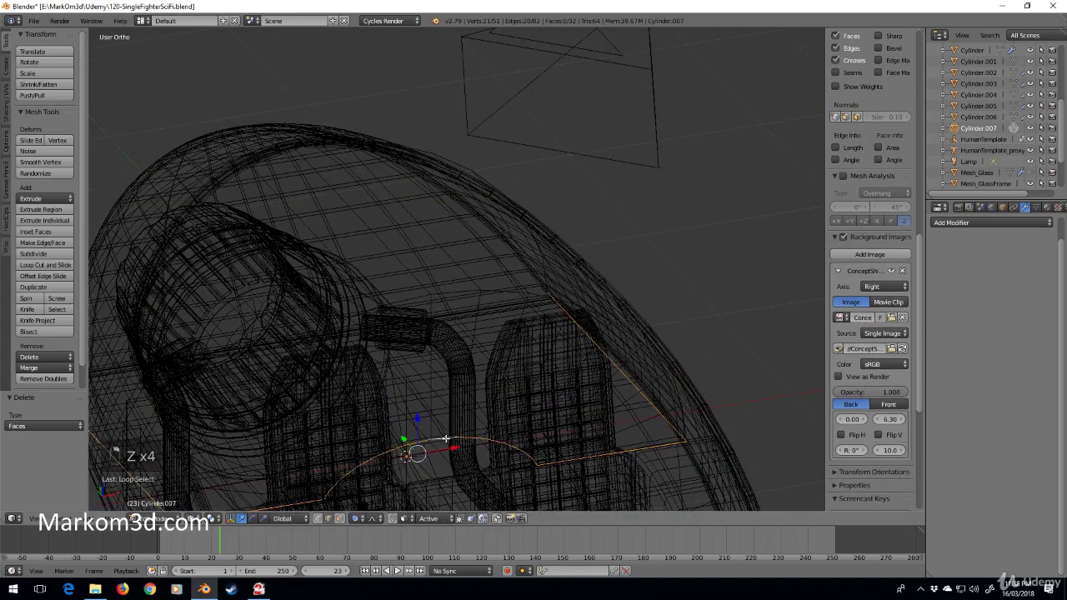
key("z")
scroll(440, 435, "down", 5)
key("s")
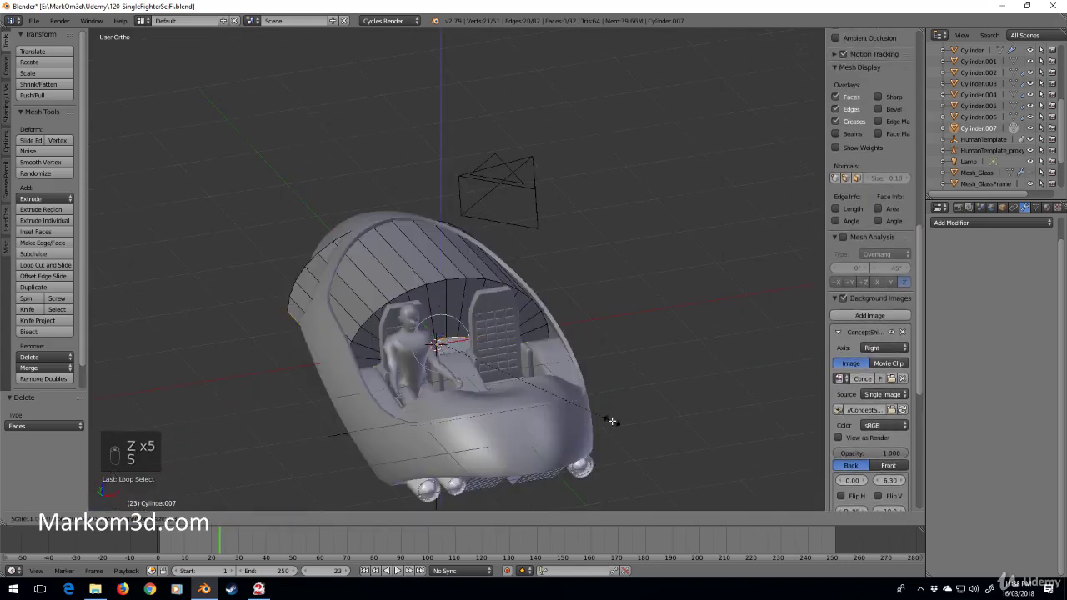
key("0")
left_click(611, 421)
- Move the flattened lower edges down 0.166 along Z and scale them by 1.068 along X
scroll(617, 421, "up", 4)
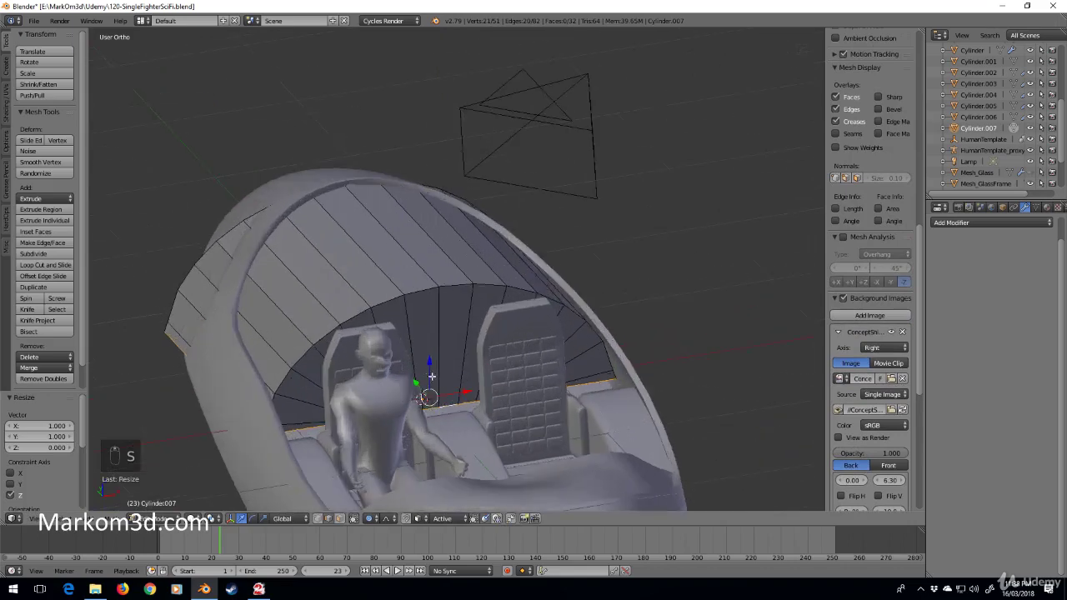
left_click(424, 390)
middle_click_drag(424, 390, 500, 395)
key("s")
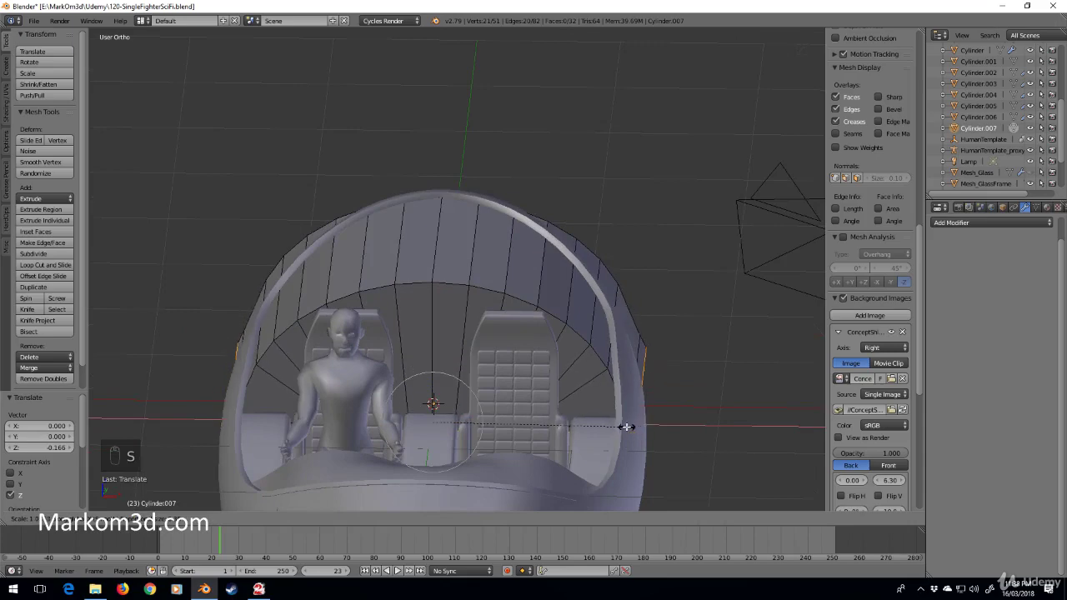
left_click(627, 427)
- Move the two rear bottom corner vertices of the half cylinder by -1.093 along Y, forward into the hull
middle_click_drag(626, 427, 590, 382)
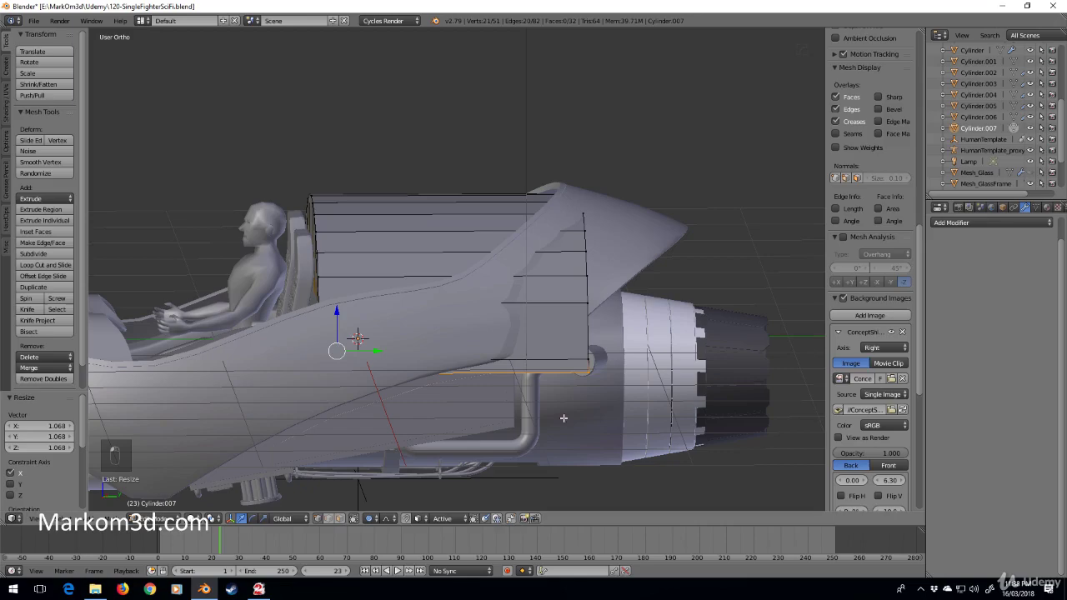
right_click(596, 373)
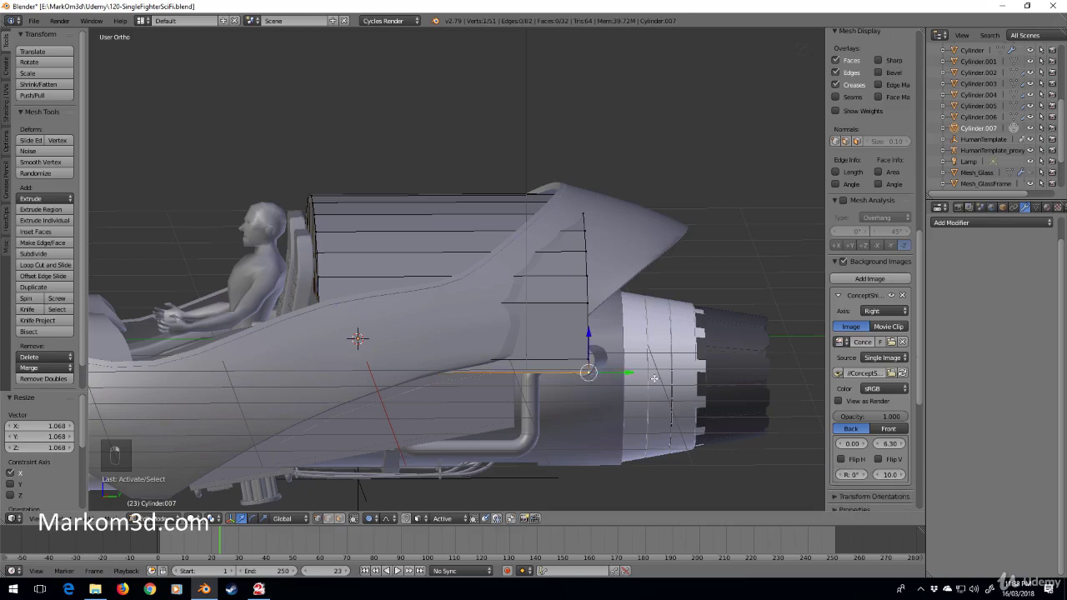
middle_click_drag(656, 379, 587, 410)
key("z")
right_click(715, 336, "shift")
key("z")
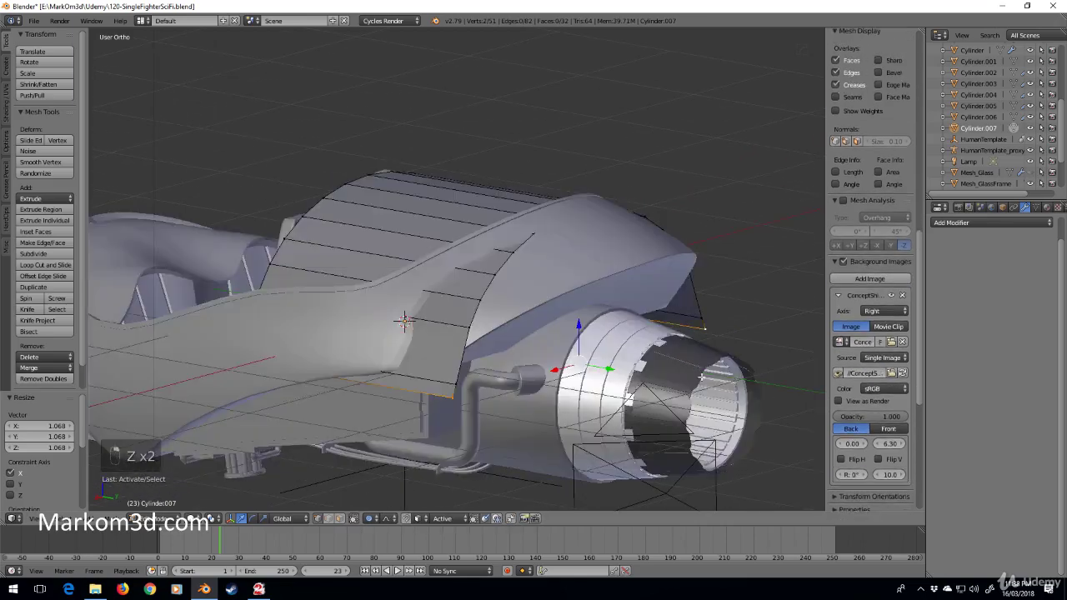
middle_click_drag(643, 390, 682, 371)
key("g")
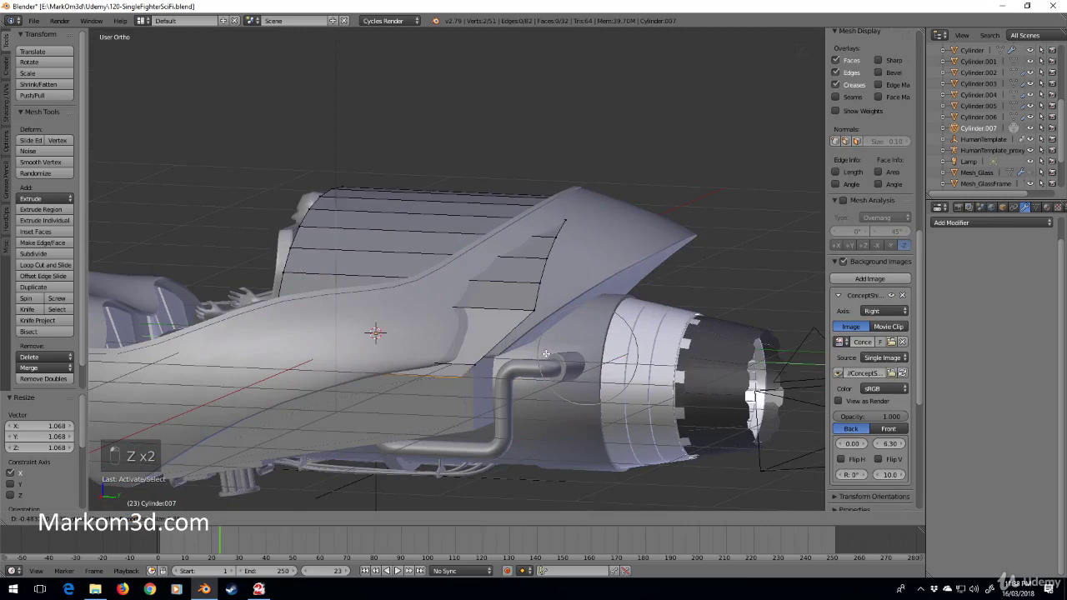
left_click_drag(473, 350, 471, 351)
- Move the second pair of rear rim vertices, just above the bottom corners, by -0.612 along Y
right_click(534, 312)
key("z")
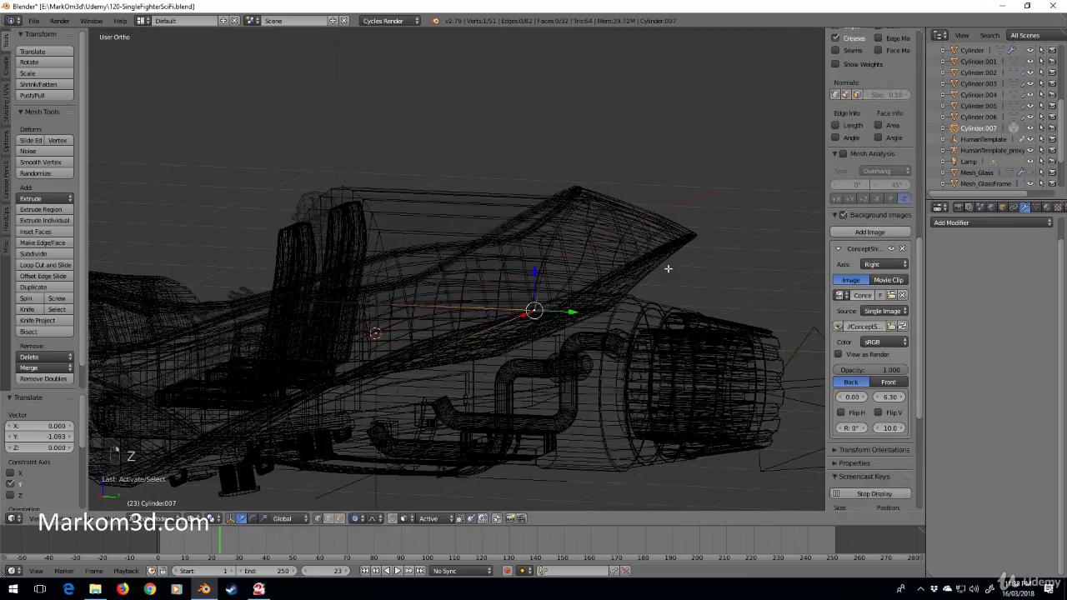
right_click(647, 268, "shift")
key("z")
left_click_drag(622, 289, 596, 287)
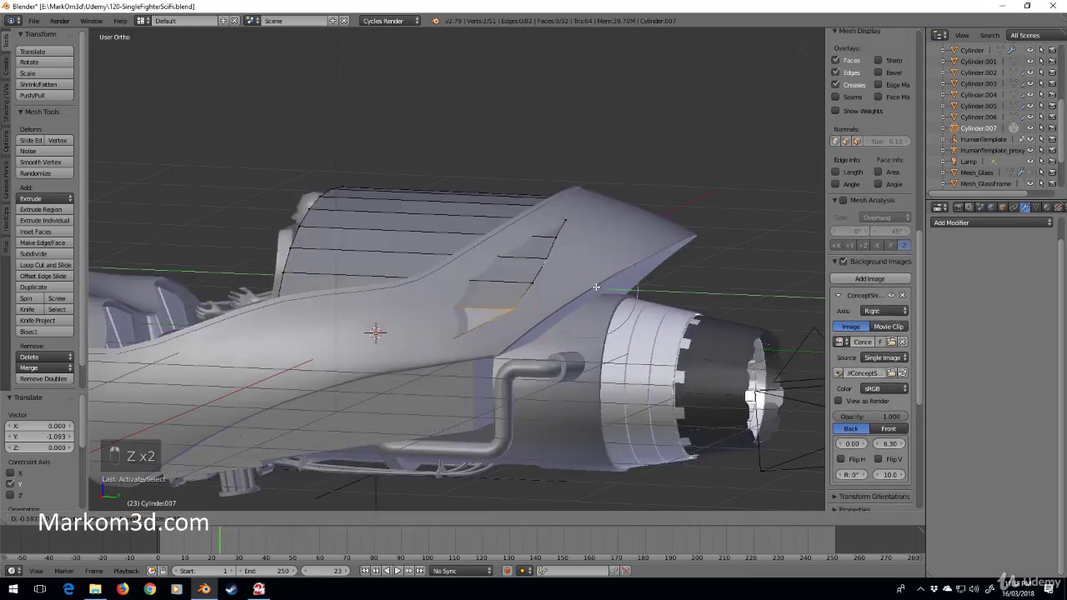
left_click(539, 286)
- Move the third pair of rear rim vertices from the bottom by -0.349 along Y
key("z")
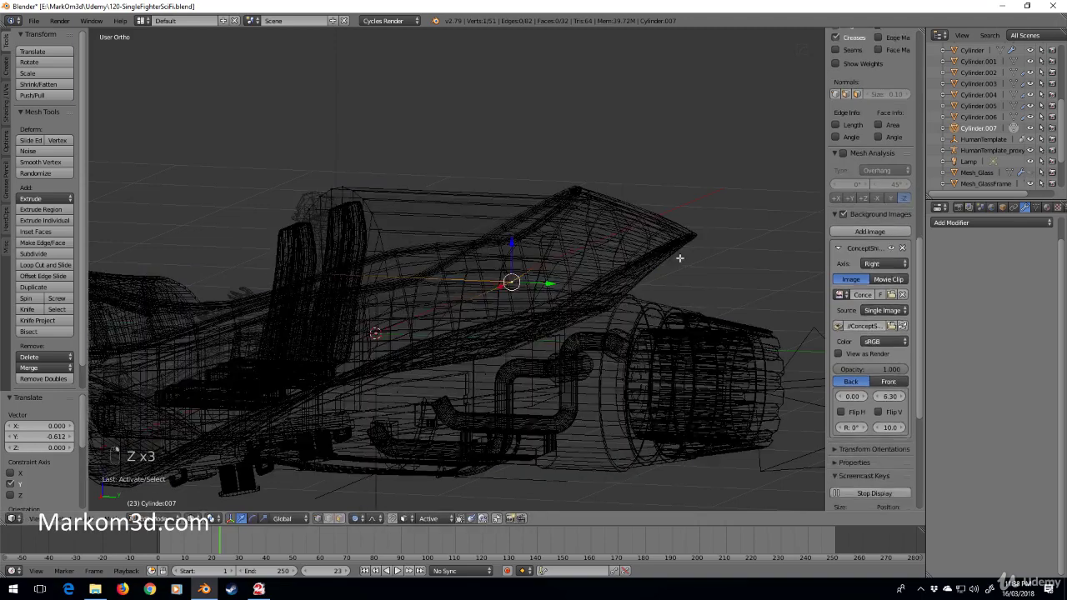
key("z")
mouse_move(637, 250)
middle_mouse_down()
mouse_move(464, 319)
mouse_move(581, 319)
middle_mouse_up()
key("z")
key("z")
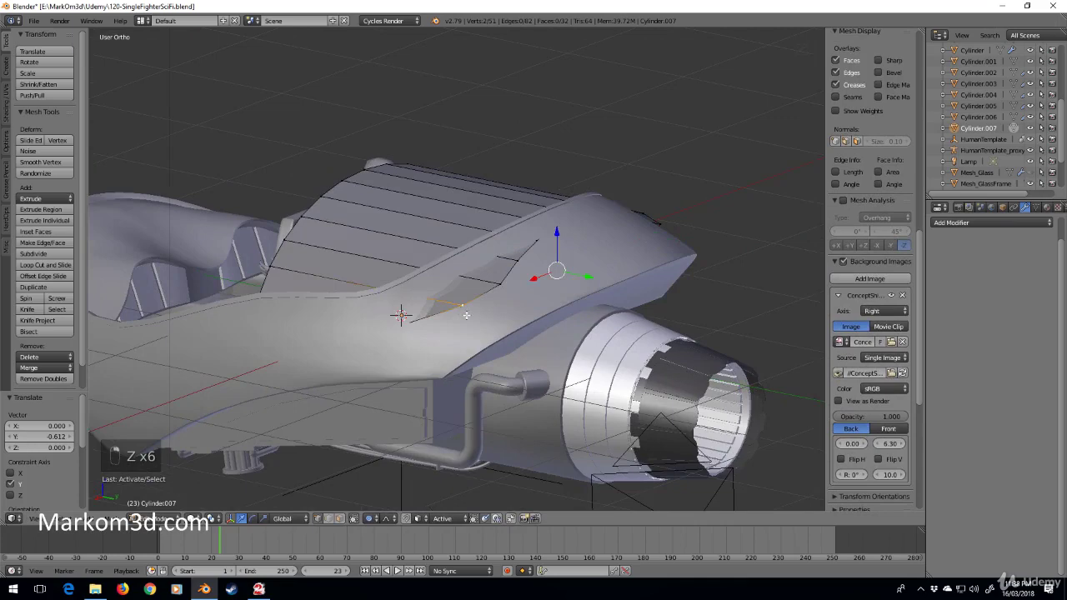
middle_click_drag(466, 314, 639, 261)
left_click_drag(602, 261, 595, 260)
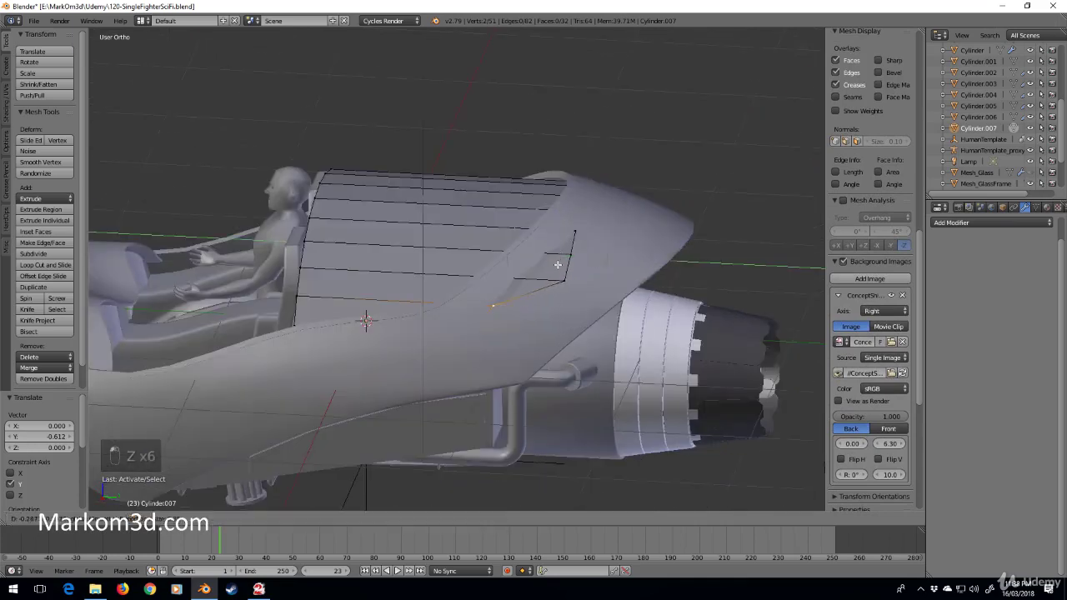
left_click(557, 264)
- Move the next higher pair of protruding rear rim vertices by -0.382 along Y
middle_click_drag(558, 265, 461, 291)
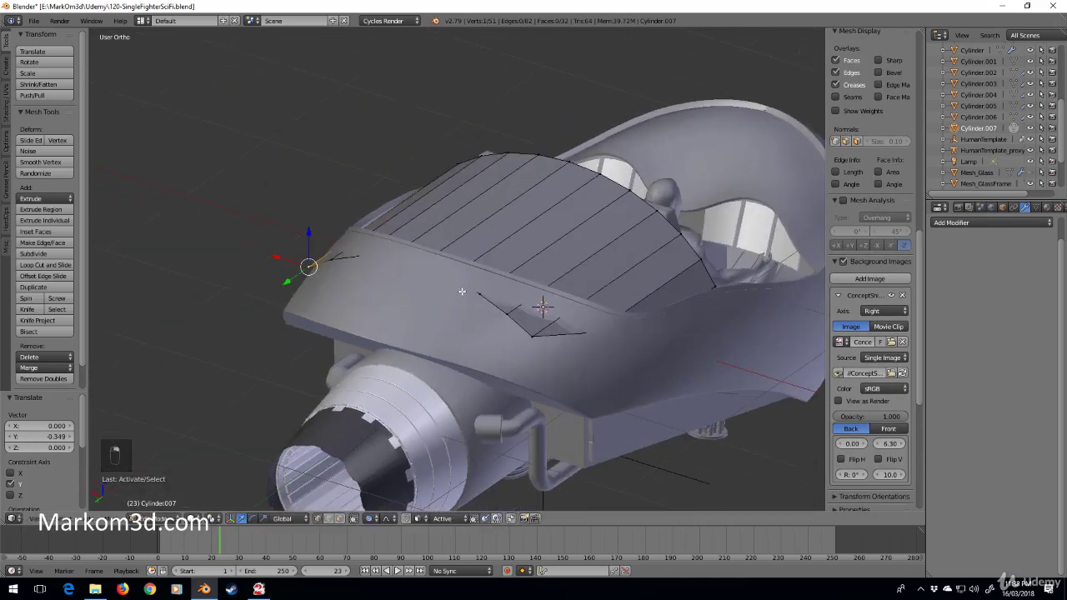
middle_click_drag(564, 343, 327, 285)
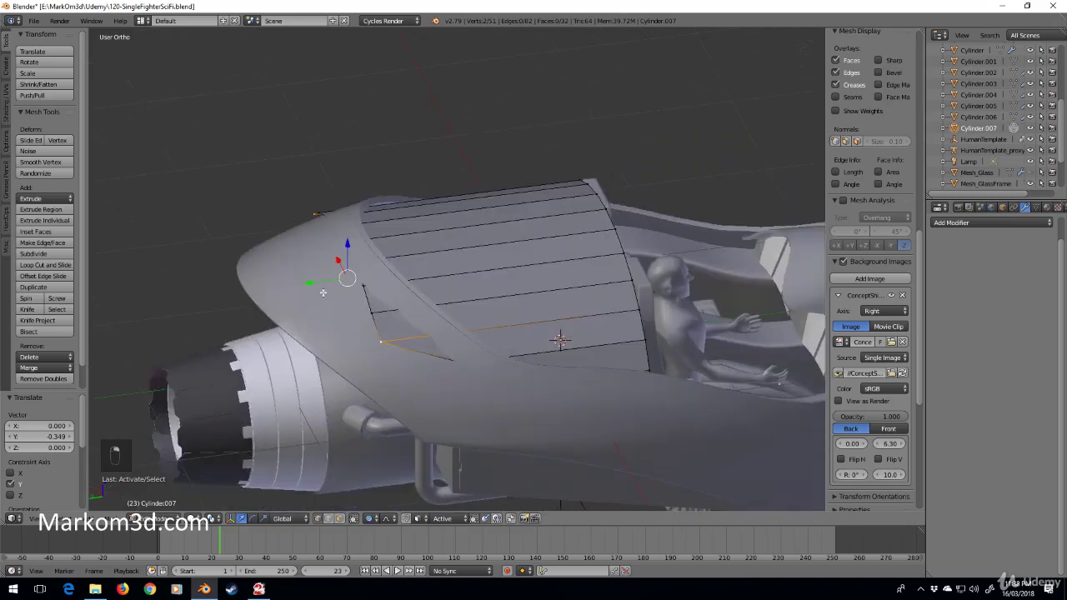
left_click_drag(327, 285, 311, 286)
left_click(360, 287)
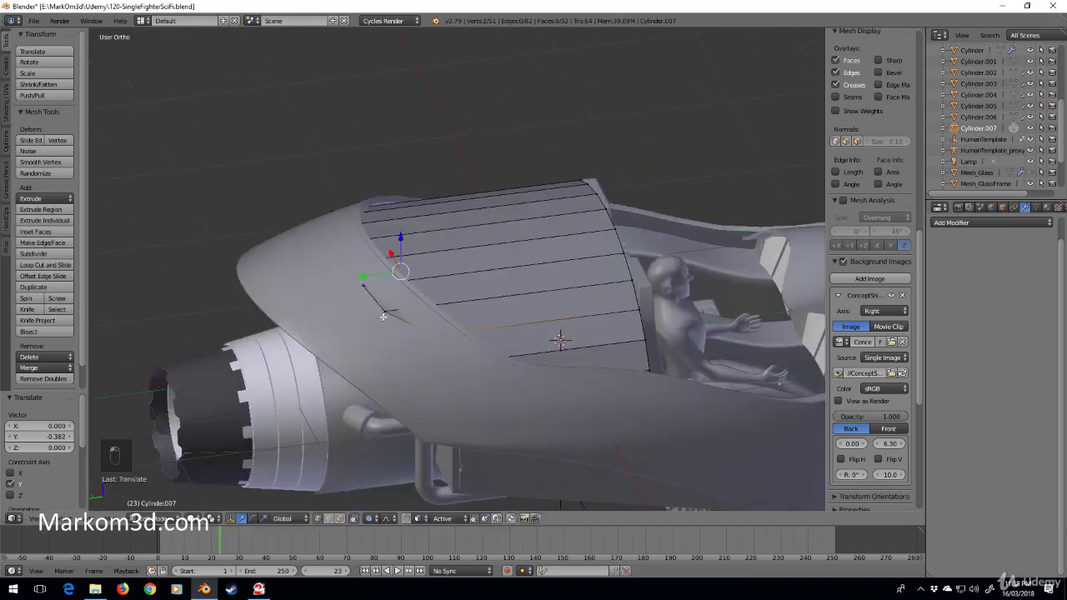
- Move the currently selected pair of rear rim vertices a further -0.131 along Y into the hull
middle_click_drag(383, 315, 614, 279)
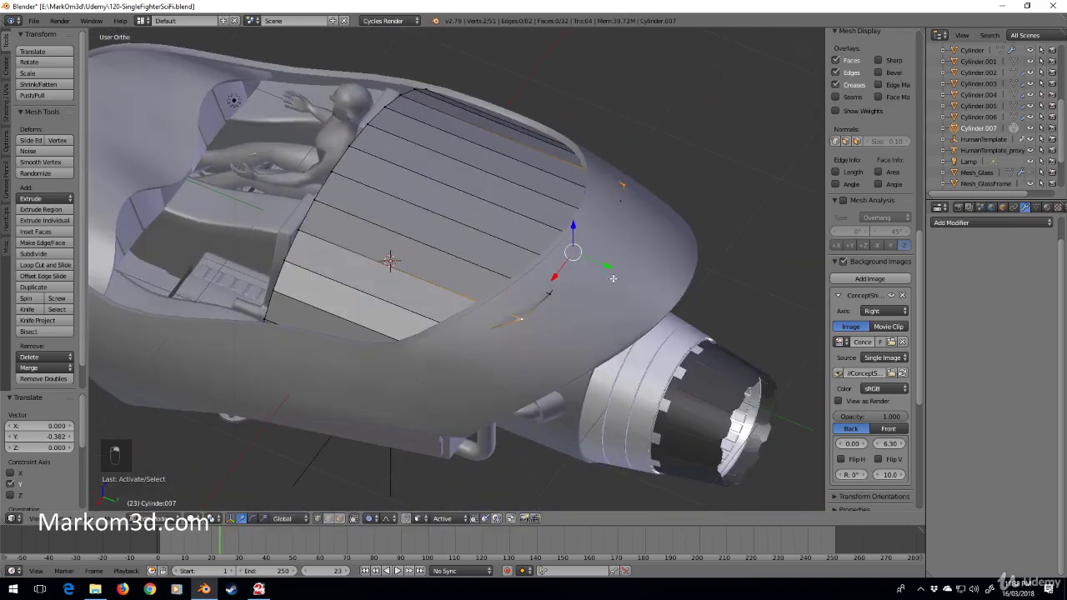
left_click_drag(615, 278, 602, 263)
left_click(592, 261)
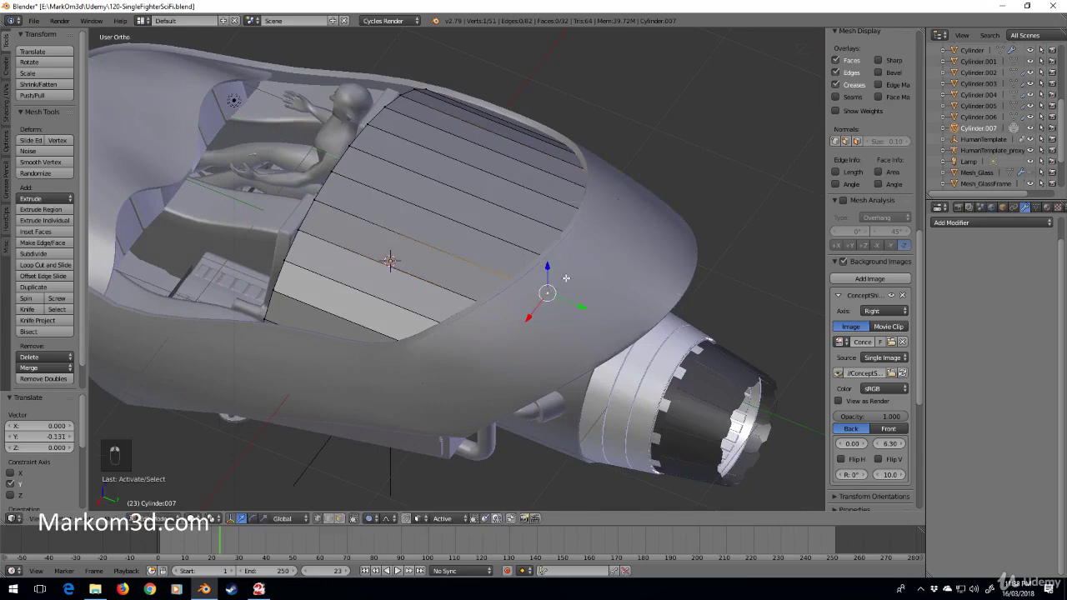
- Move the next higher pair of rear rim vertices slightly forward along Y and finish editing the half cylinder's mesh
key("z")
key("z")
right_click(619, 200, "shift")
key("z")
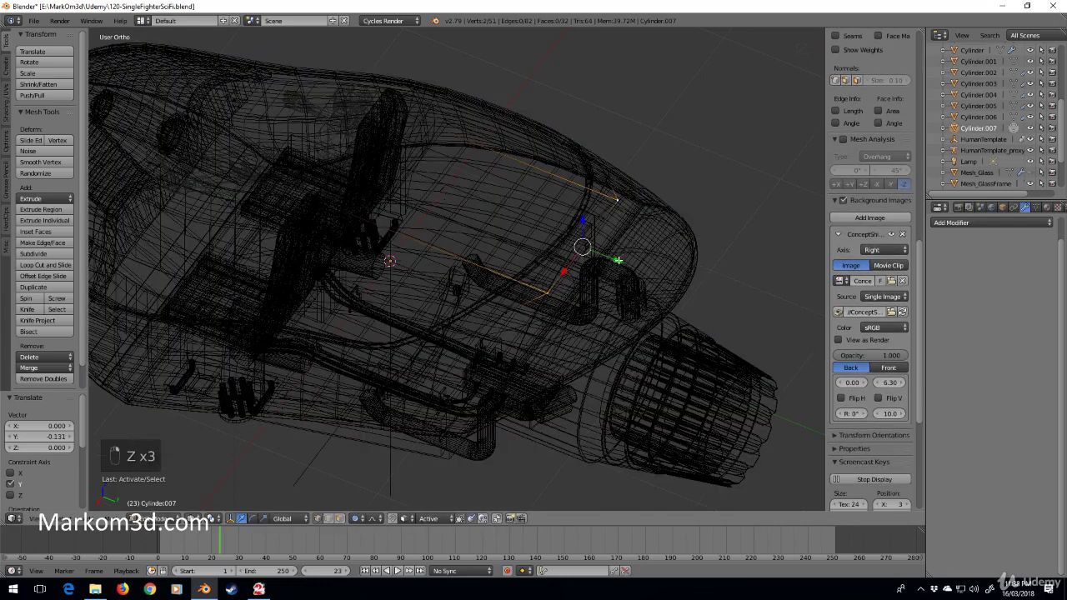
left_click_drag(618, 260, 608, 256)
key("z")
middle_click_drag(579, 260, 683, 267)
scroll(667, 272, "down", 3)
key("Tab")
middle_click_drag(471, 322, 600, 315)
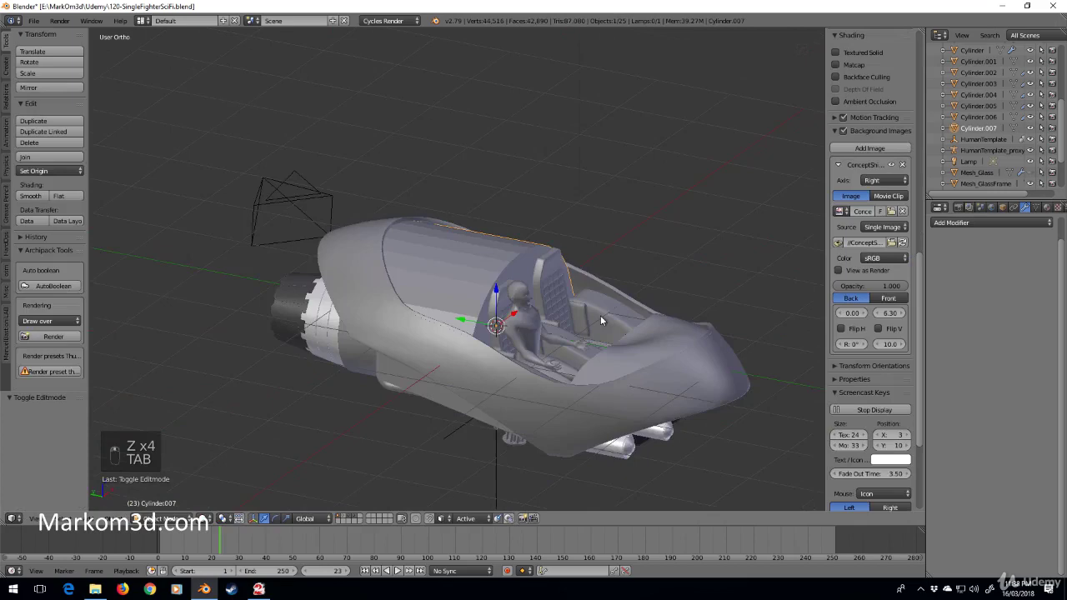
- Bevel the front rim edge loop of the half cylinder behind the seats by 0.199 with 3 segments
scroll(600, 316, "up", 4)
scroll(517, 395, "down", 1)
key("Tab")
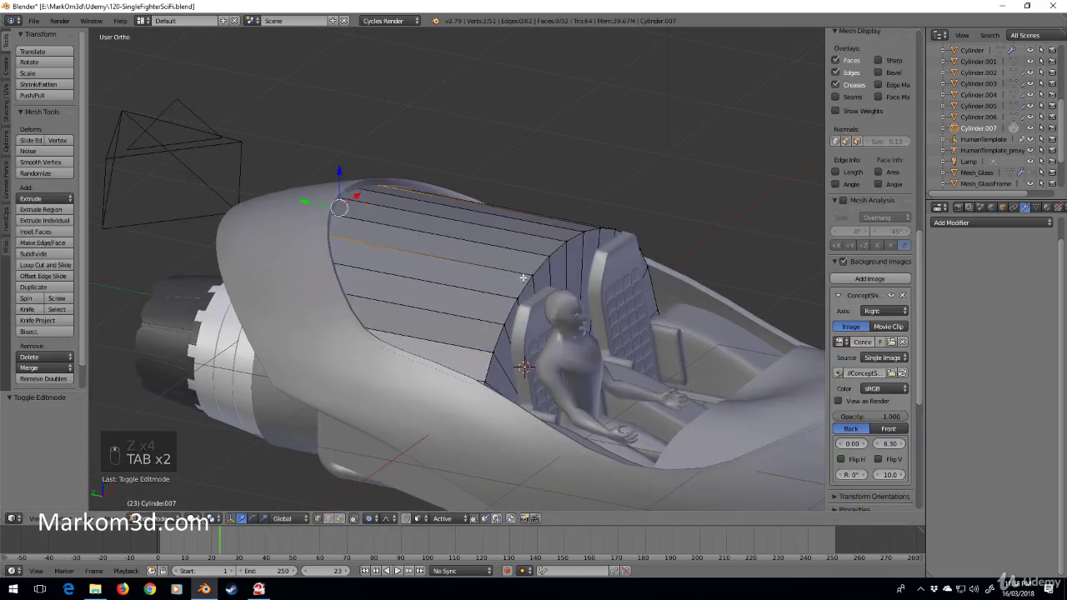
right_click(526, 280, "alt")
key("z")
key("z")
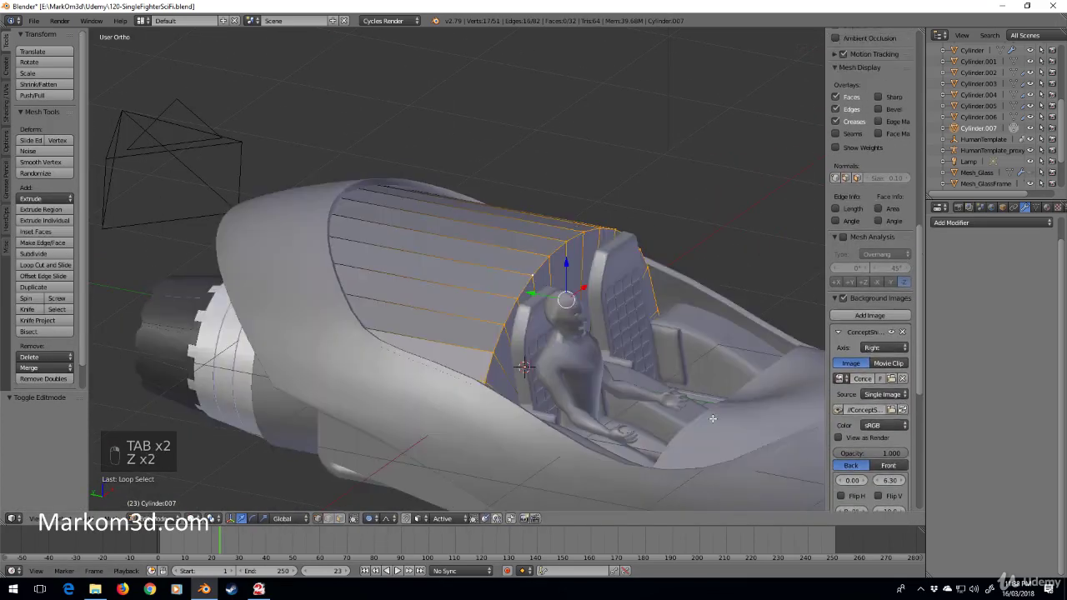
key("ctrl+b")
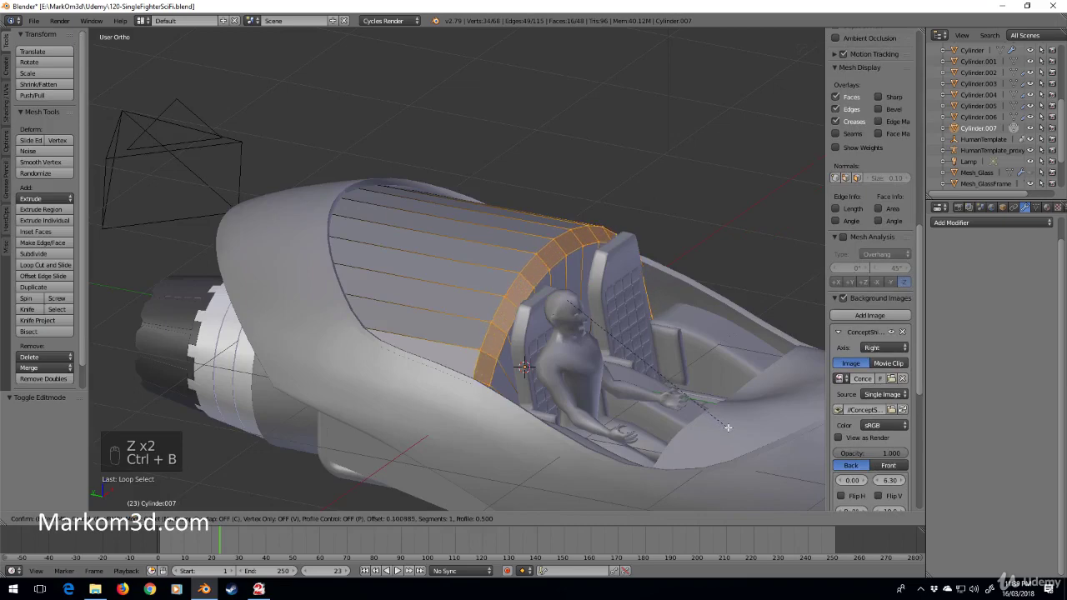
scroll(736, 431, "up", 2)
left_click(741, 432)
key("z")
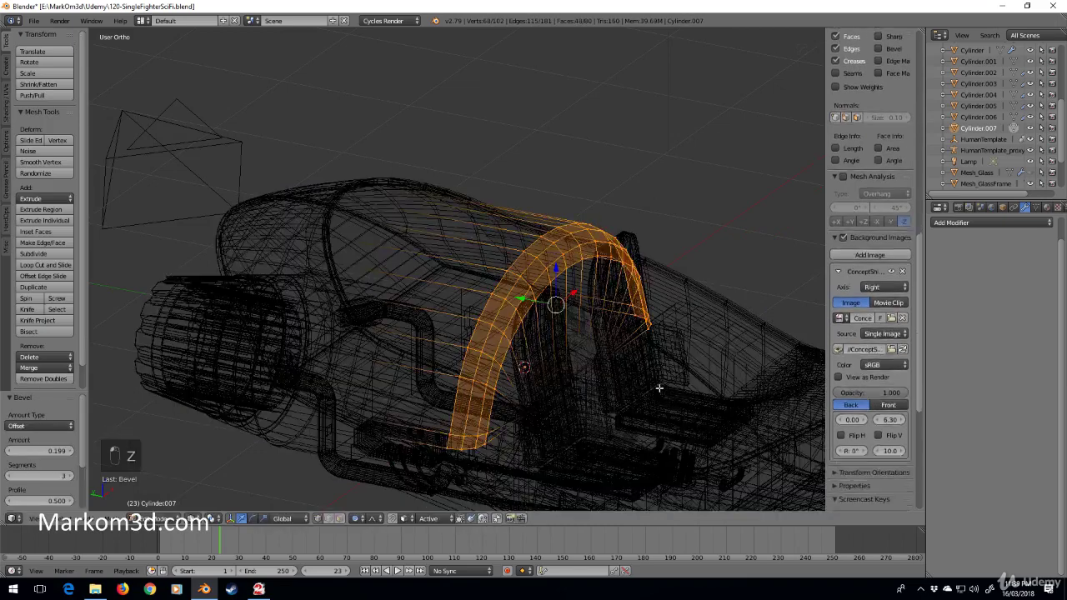
key("z")
- Apply smooth shading to the bevelled bulkhead section behind the seats
key("Tab")
middle_click_drag(682, 388, 451, 370)
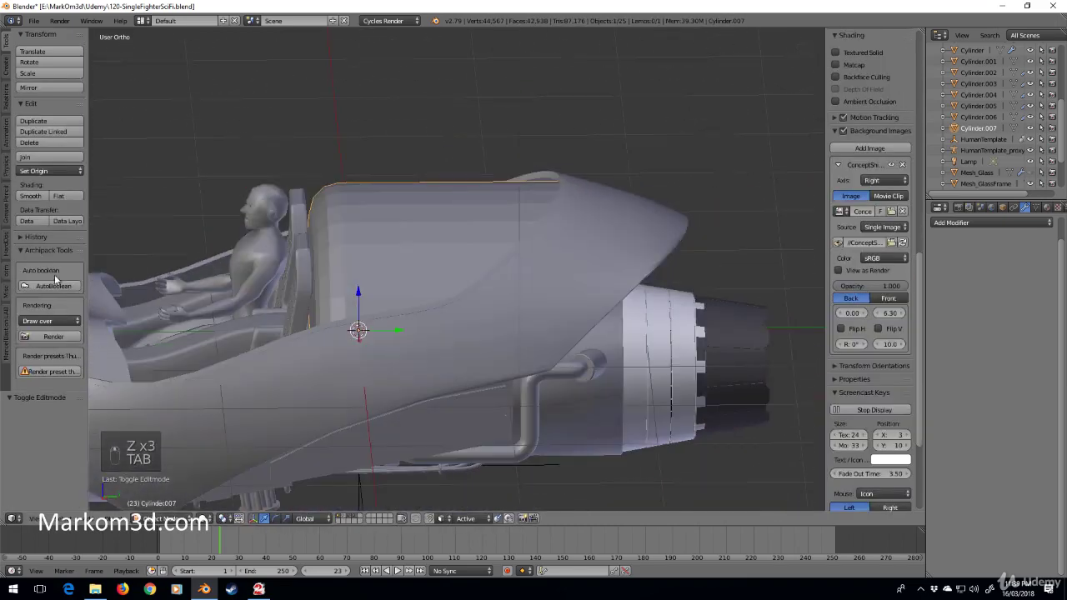
scroll(360, 348, "down", 4)
key("Tab")
key("Tab")
key("Tab")
middle_click_drag(360, 348, 612, 354)
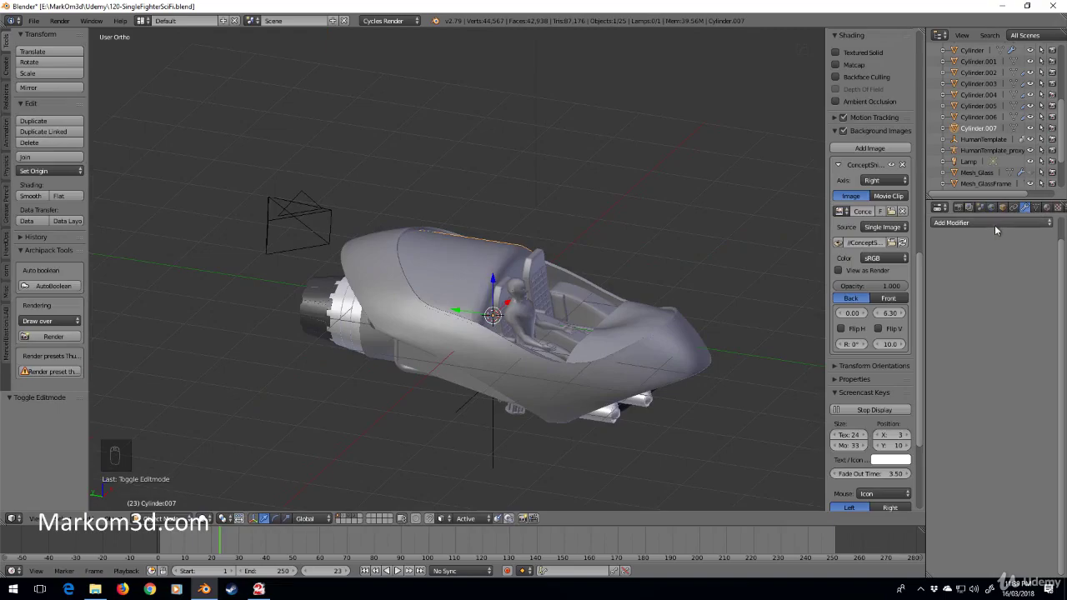
- Show the Mesh_Glass canopy to check how the bulkhead section fits beneath it, and hide it again to inspect the cockpit
left_click(1030, 173)
middle_click_drag(563, 354, 466, 368)
key("z")
key("z")
key("z")
mouse_move(500, 333)
middle_mouse_down()
mouse_move(411, 322)
mouse_move(540, 286)
mouse_move(607, 284)
mouse_move(667, 305)
mouse_move(584, 328)
middle_mouse_up()
scroll(412, 321, "up", 3)
key("z")
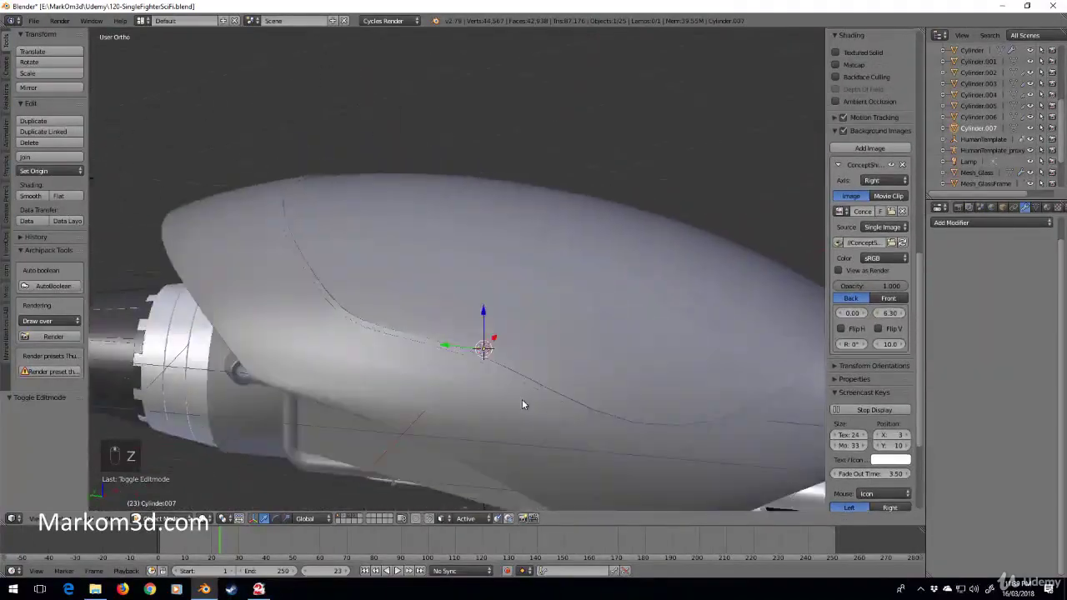
middle_click_drag(522, 404, 619, 332)
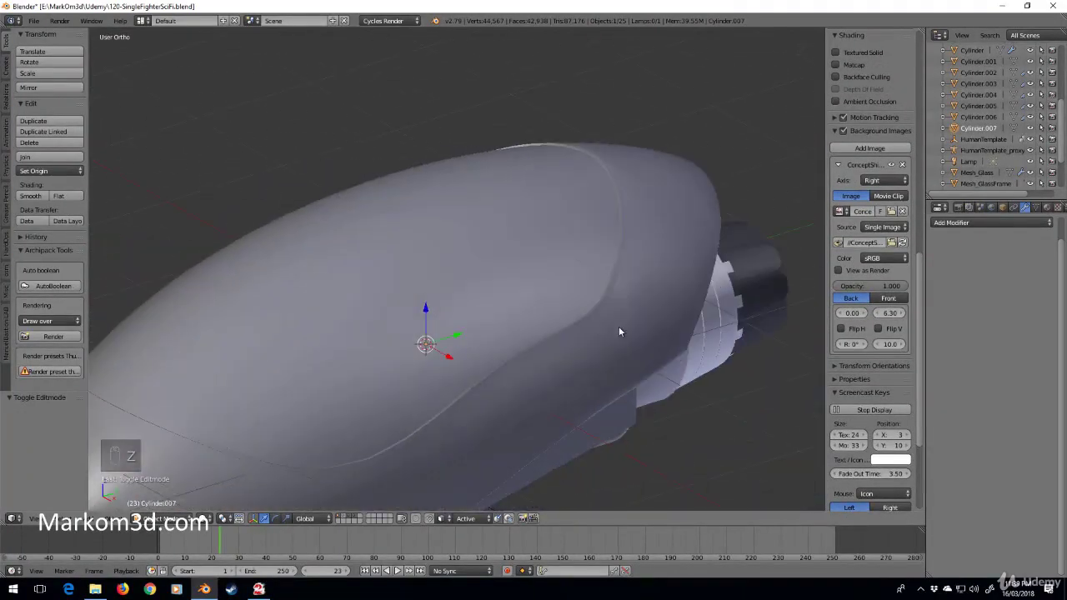
scroll(617, 327, "down", 5)
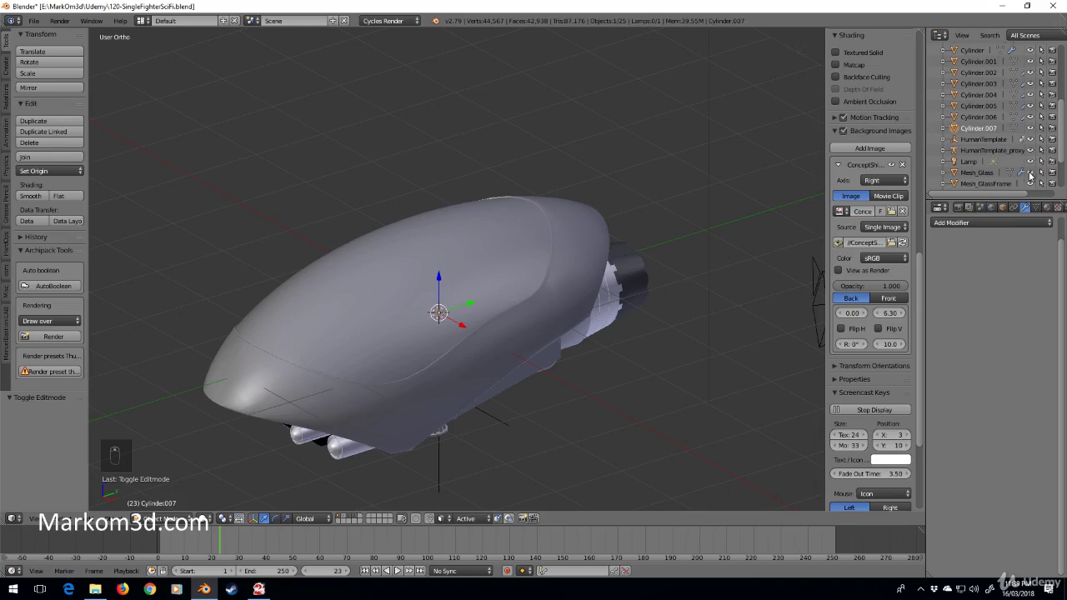
left_click(1030, 171)
middle_click_drag(566, 383, 615, 352)
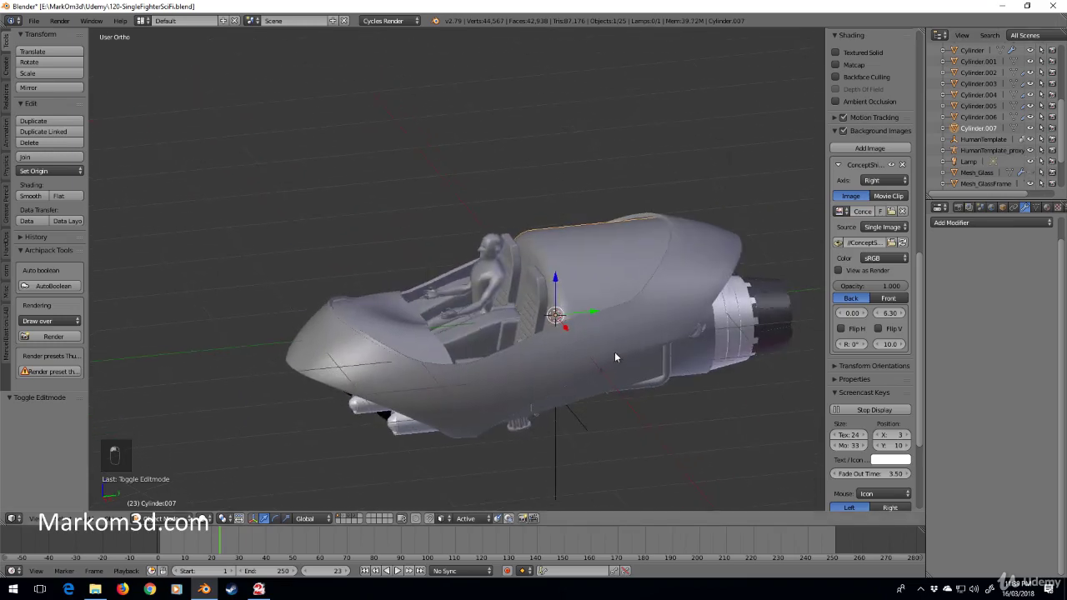
middle_click_drag(320, 312, 474, 404)
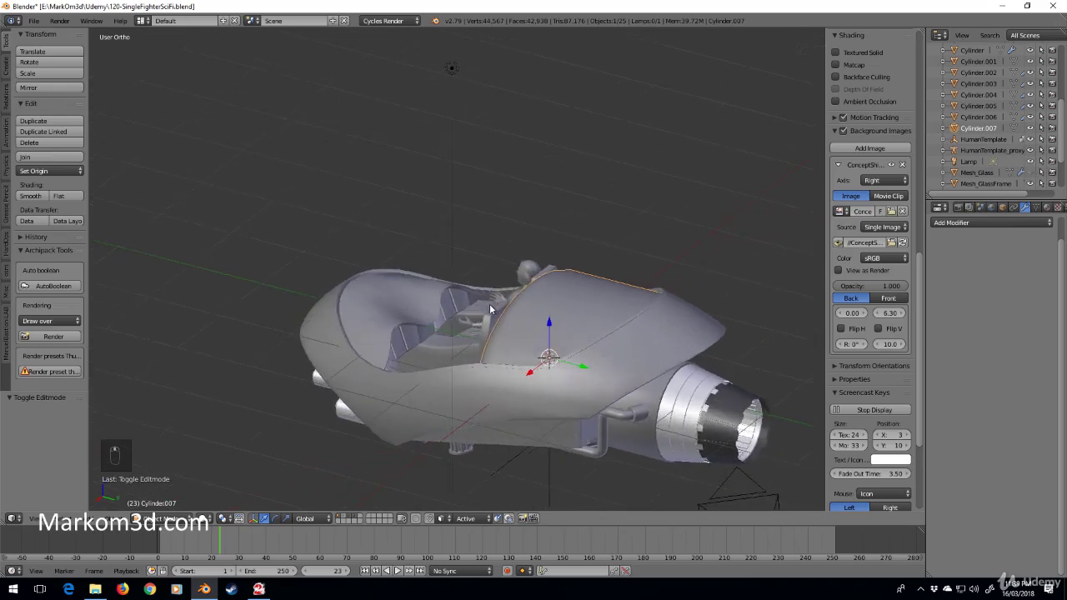
middle_click_drag(490, 309, 505, 374, "shift")
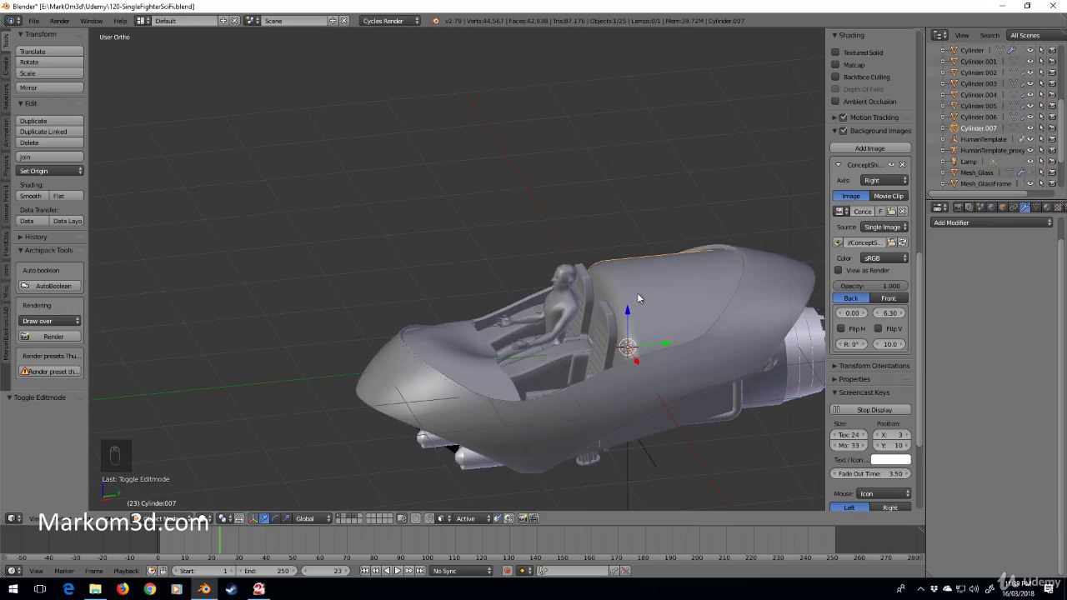
middle_click_drag(667, 406, 524, 333)
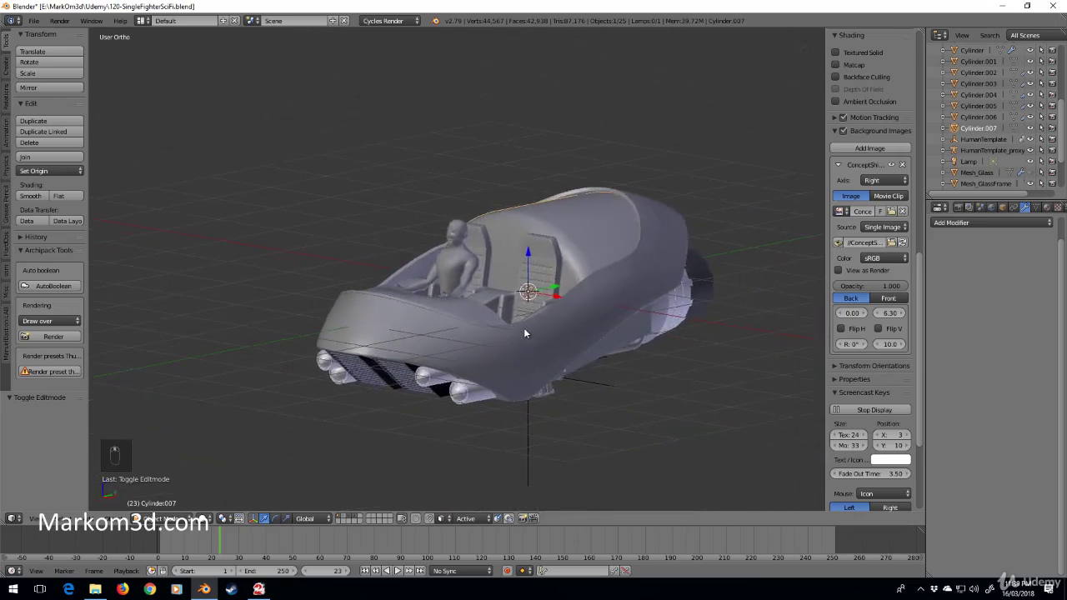